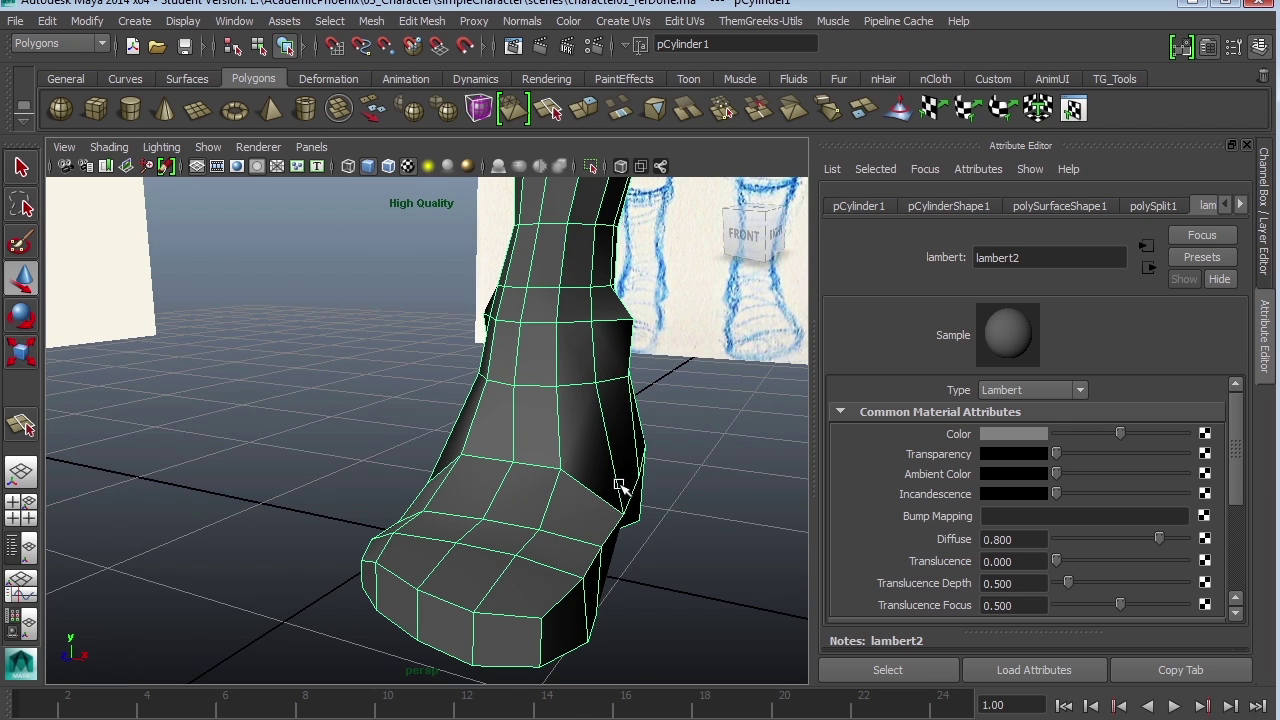
# Step: Display the leg mesh with smooth preview and deselect it to check it against the reference sketches
pyautogui.scroll(-2, 619, 485)
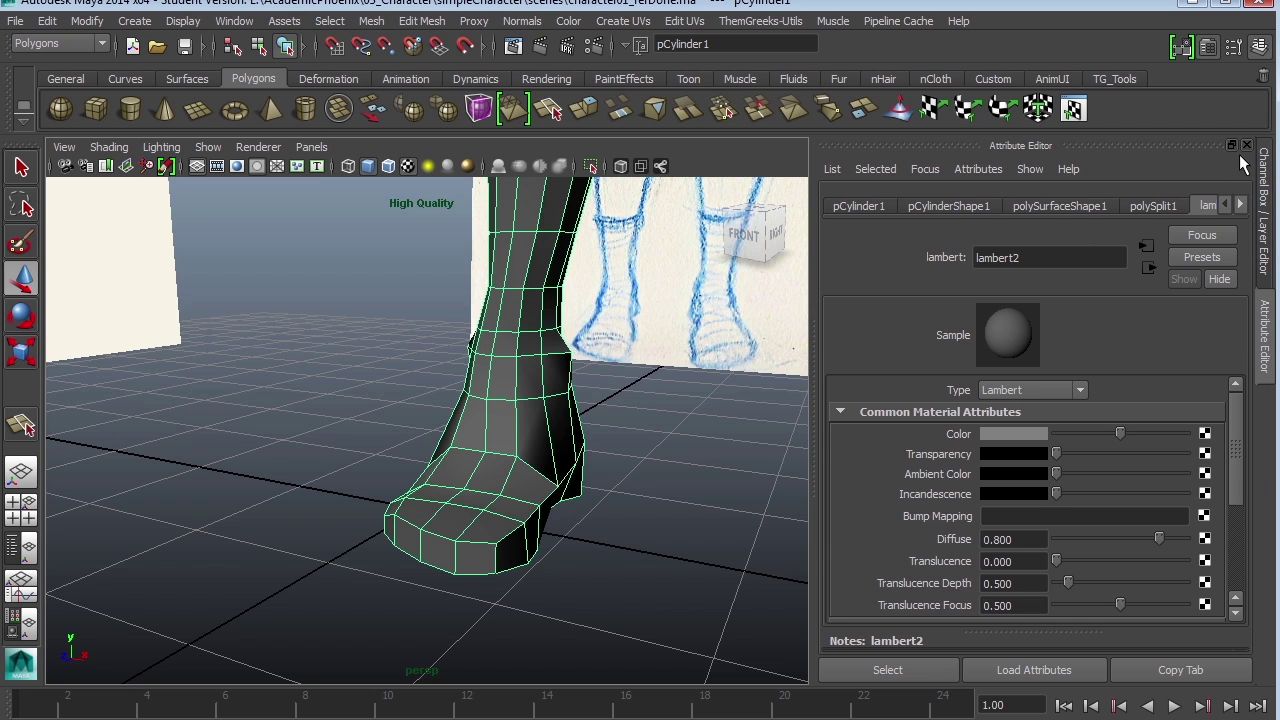
pyautogui.keyDown('alt'); pyautogui.moveTo(553, 405); pyautogui.dragTo(551, 457, button='middle'); pyautogui.keyUp('alt')
pyautogui.keyDown('alt'); pyautogui.moveTo(551, 457); pyautogui.dragTo(500, 406, button='right'); pyautogui.keyUp('alt')
pyautogui.keyDown('alt'); pyautogui.moveTo(500, 406); pyautogui.dragTo(465, 477, button='middle'); pyautogui.keyUp('alt')
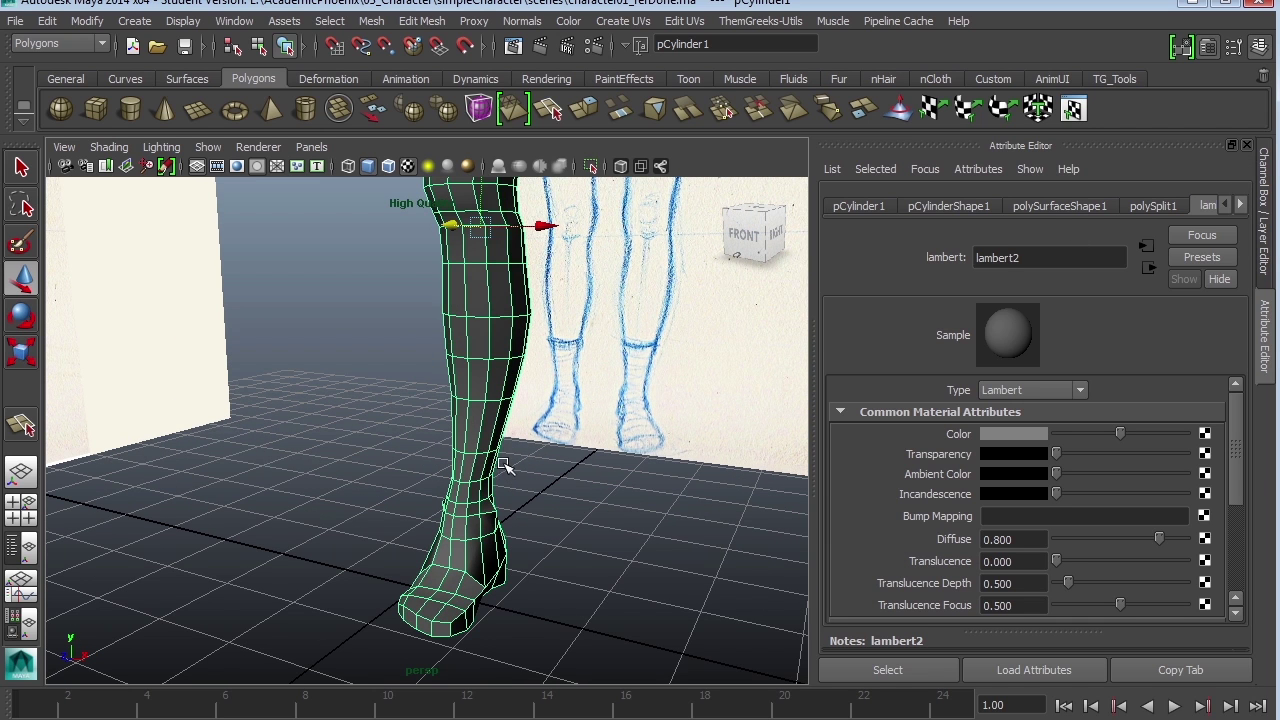
pyautogui.press('3')
pyautogui.click(645, 540)
pyautogui.keyDown('alt'); pyautogui.moveTo(657, 537); pyautogui.dragTo(491, 516); pyautogui.keyUp('alt')
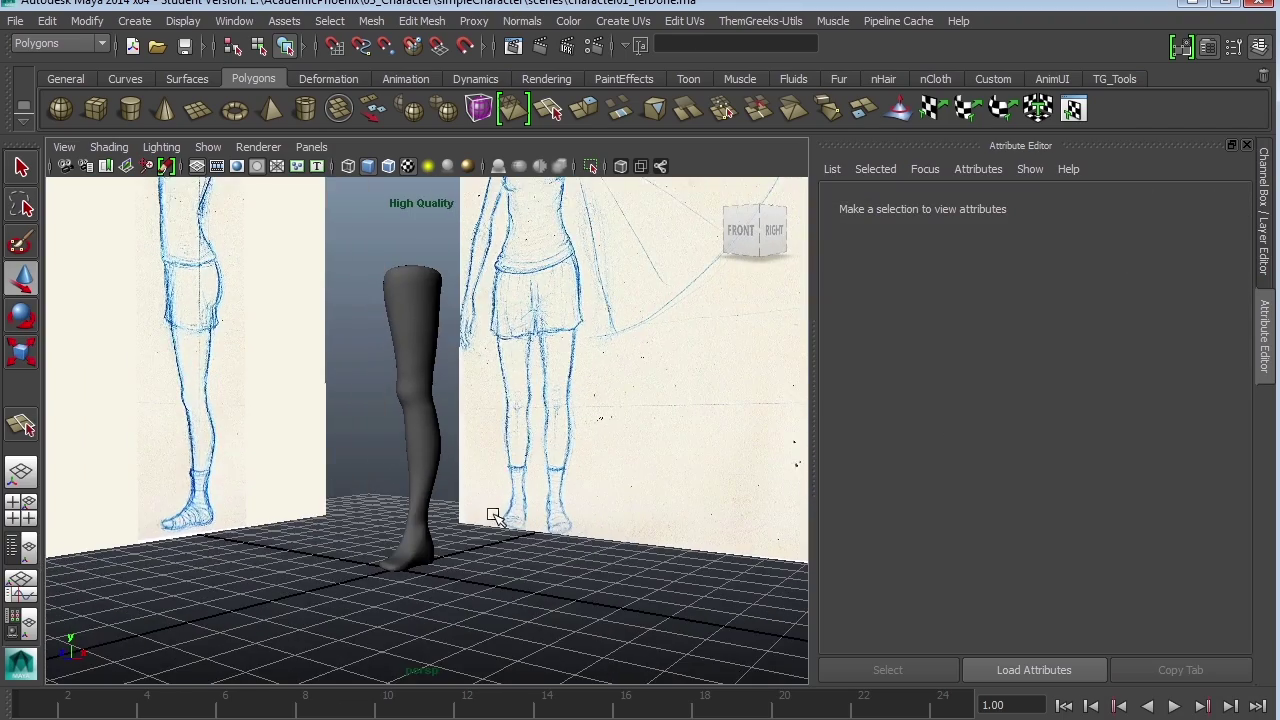
# Step: Make the leg's lambert2 material about half transparent, close its attributes and deselect the leg
pyautogui.click(430, 540)
pyautogui.moveTo(1063, 452); pyautogui.dragTo(1124, 458)
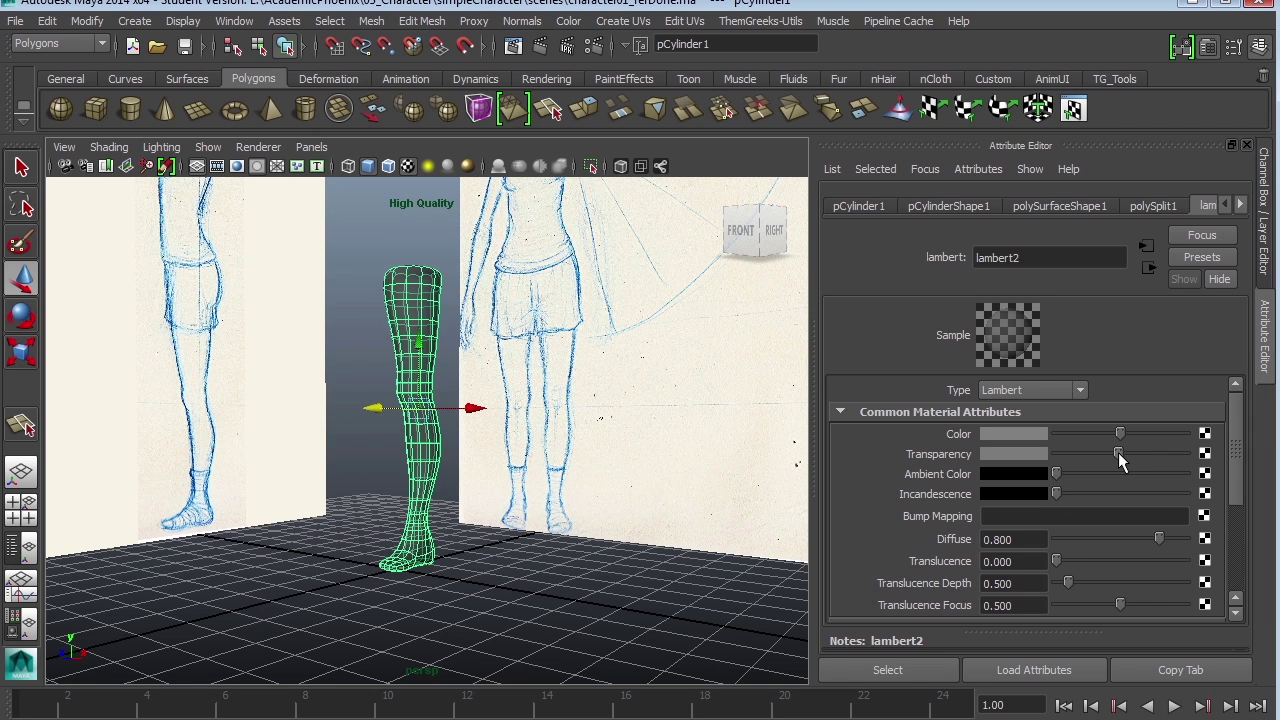
pyautogui.click(1247, 146)
pyautogui.click(727, 518)
pyautogui.keyDown('alt'); pyautogui.moveTo(727, 518); pyautogui.dragTo(689, 449); pyautogui.keyUp('alt')
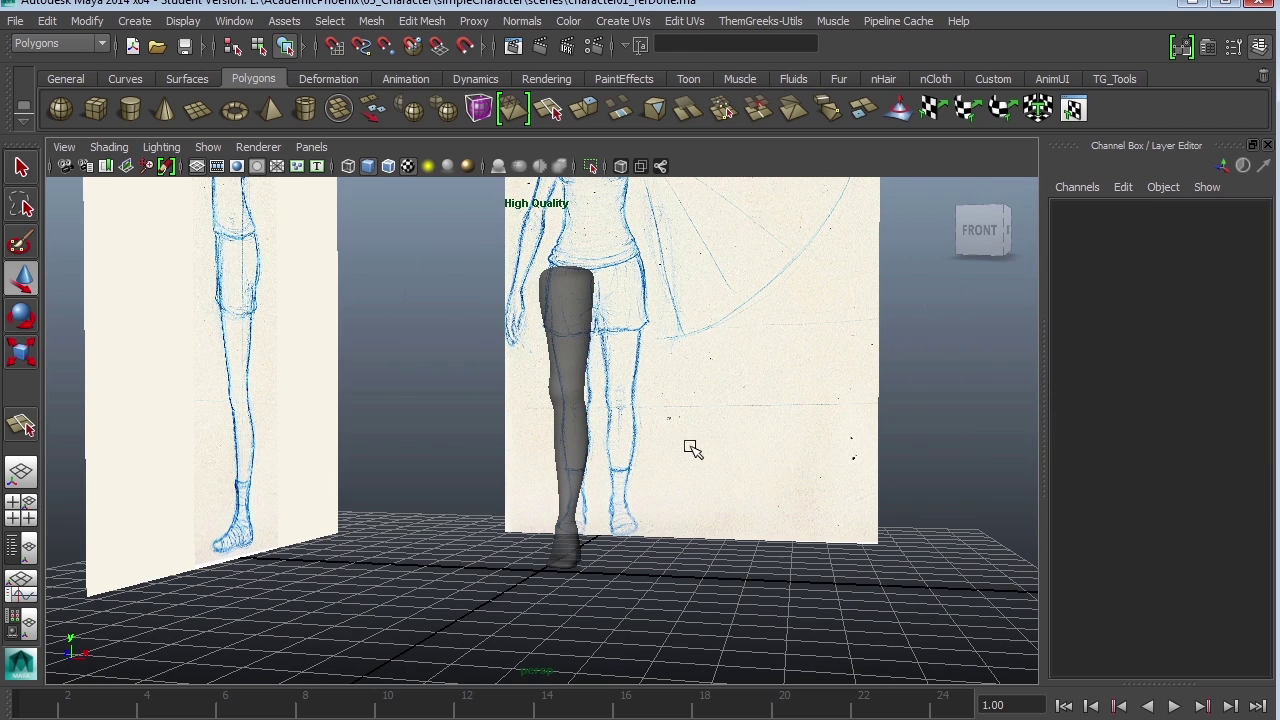
# Step: Create a polygon cylinder with 12 axis subdivisions, 8 height subdivisions and 0 cap subdivisions
pyautogui.click(133, 112)
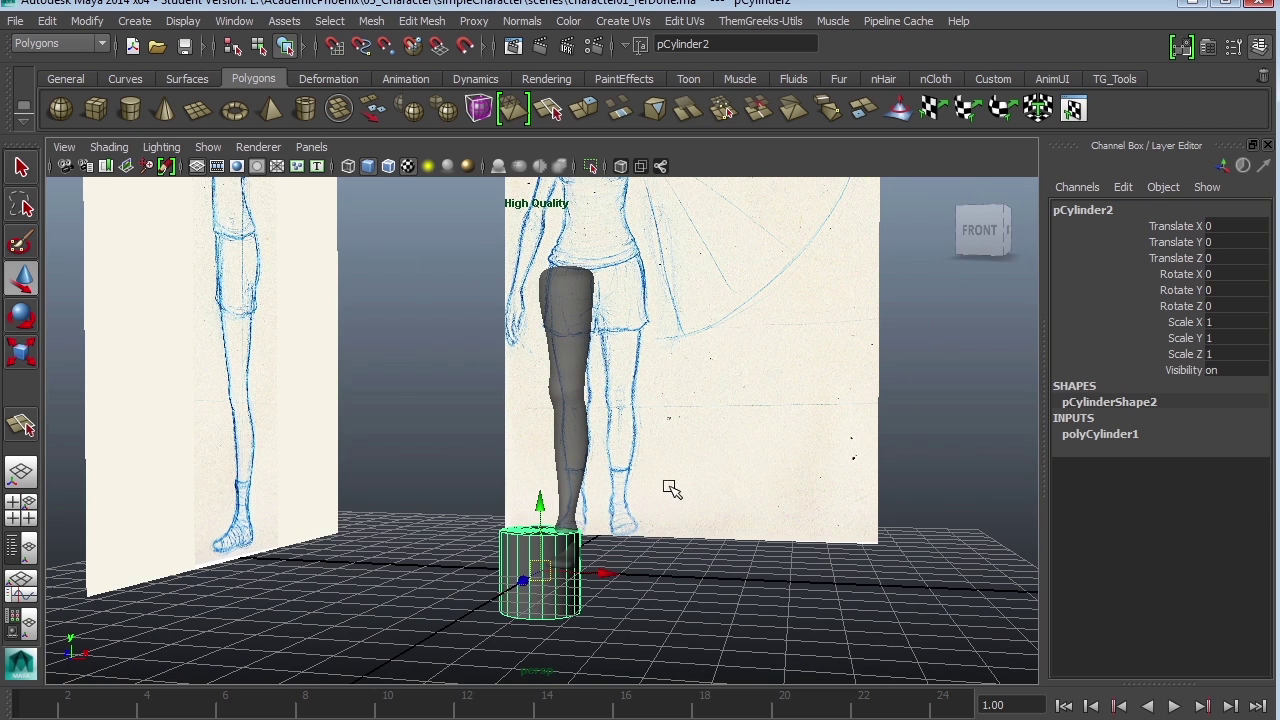
pyautogui.click(1103, 443)
pyautogui.click(1243, 513)
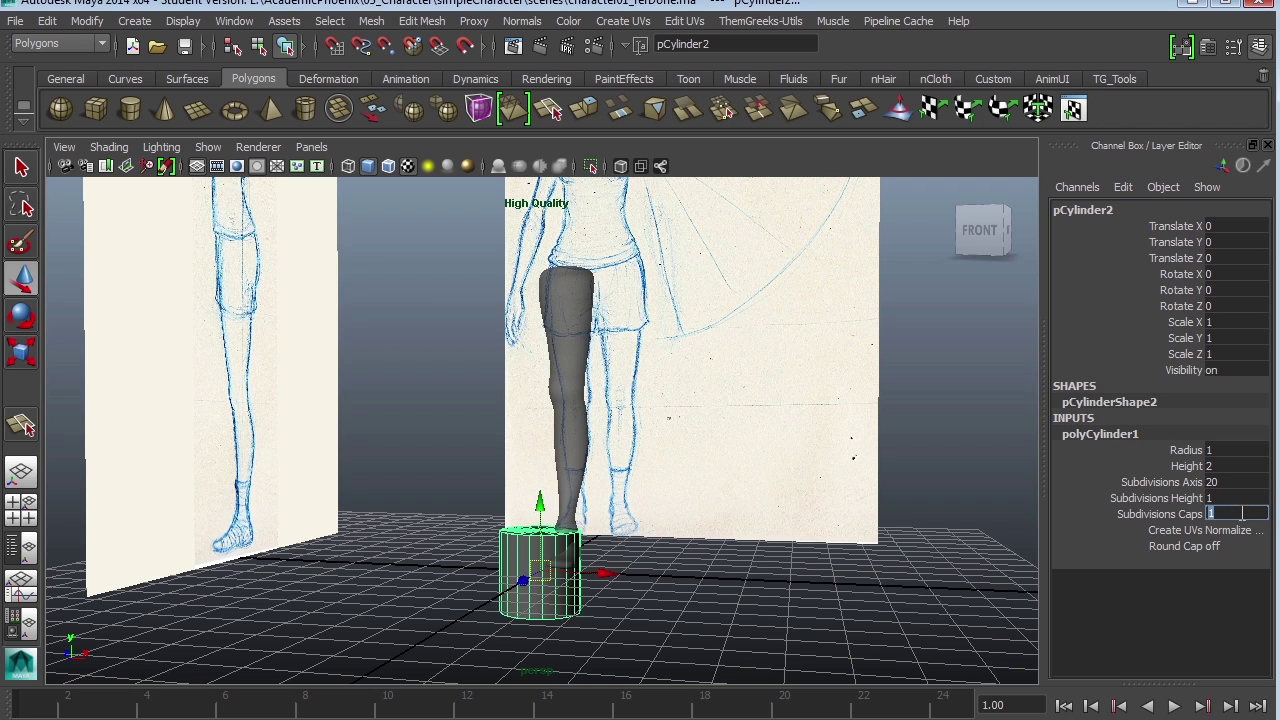
pyautogui.press('Return')
pyautogui.hotkey('shift', 'Tab')
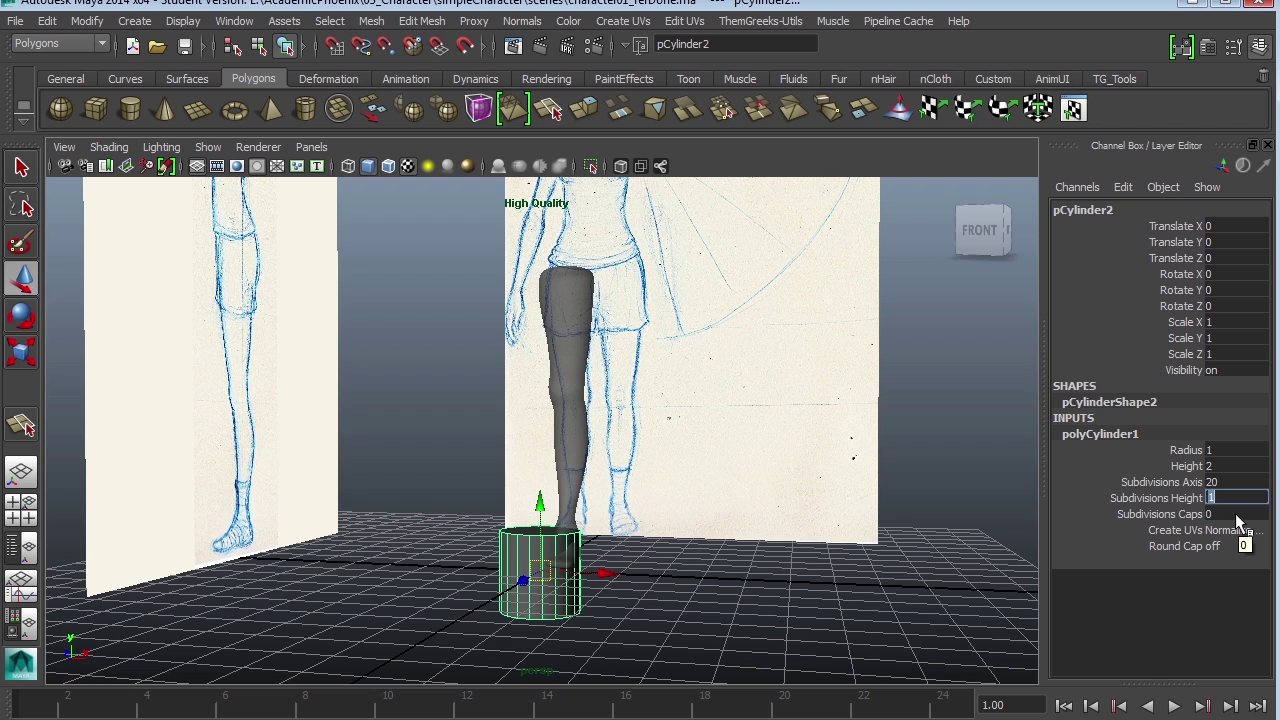
pyautogui.write('8')
pyautogui.press('Return')
pyautogui.click(1226, 481)
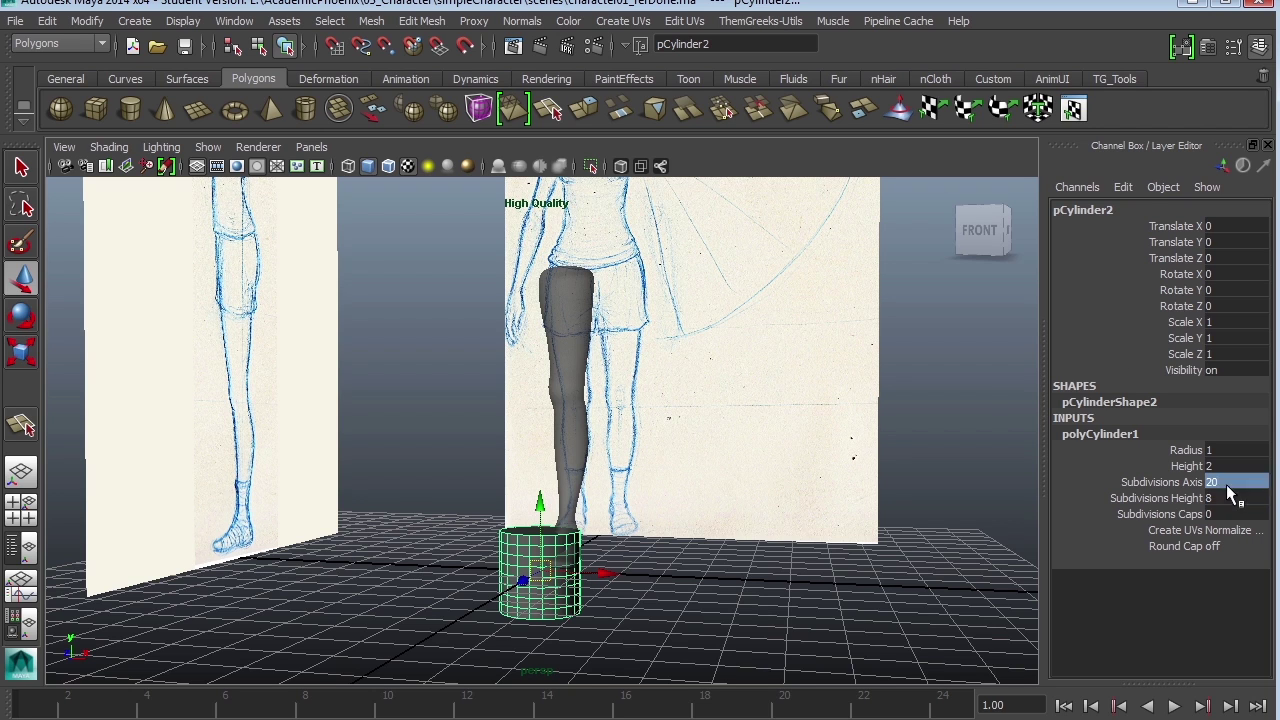
pyautogui.press('Return')
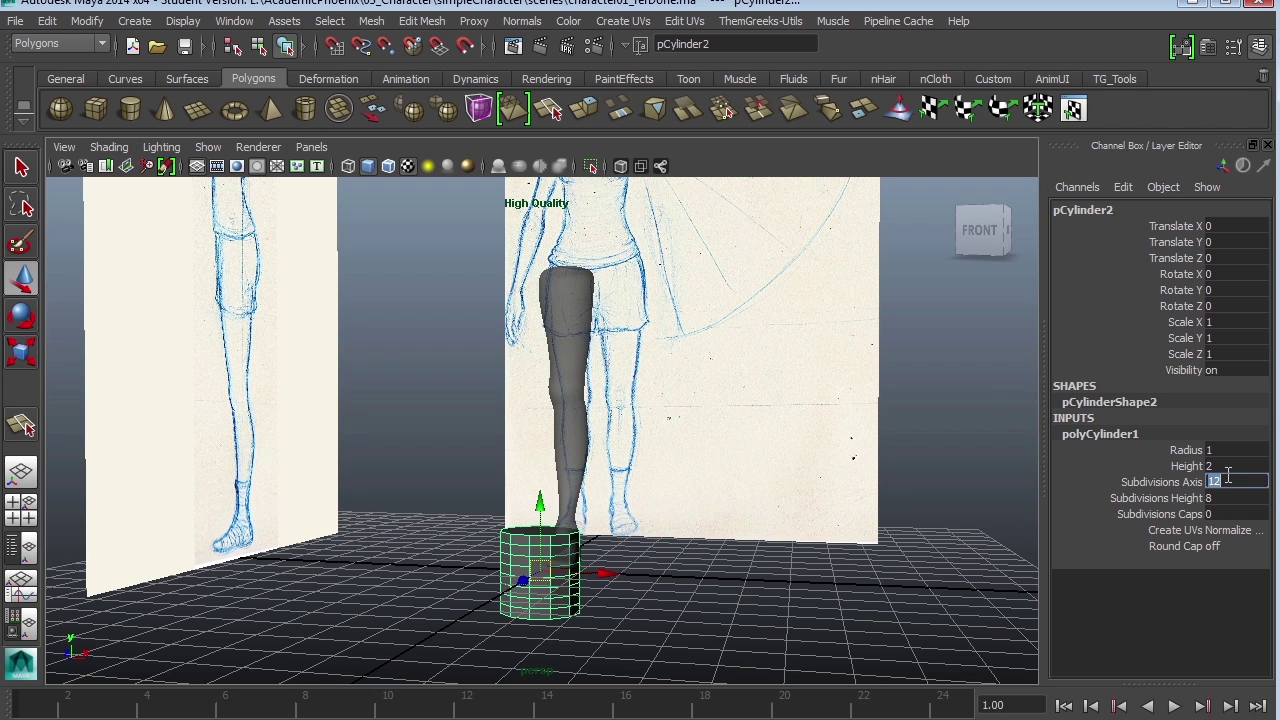
# Step: Raise the new cylinder to hip height, about 7.76 in Y, and bring it into the front view
pyautogui.rightClick(530, 435)
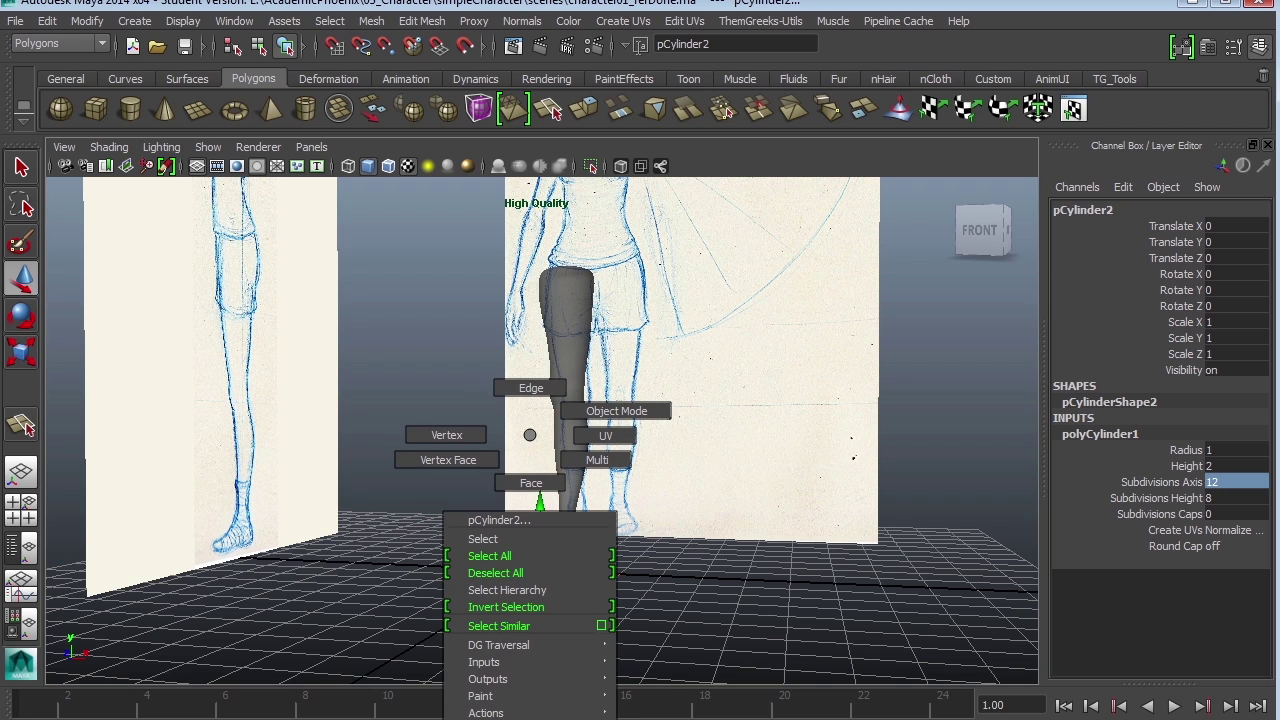
pyautogui.click(656, 384)
pyautogui.moveTo(540, 502); pyautogui.dragTo(553, 192)
pyautogui.keyDown('alt'); pyautogui.moveTo(580, 260); pyautogui.dragTo(602, 384, button='middle'); pyautogui.keyUp('alt')
pyautogui.keyDown('alt'); pyautogui.moveTo(602, 384); pyautogui.dragTo(654, 416); pyautogui.keyUp('alt')
pyautogui.press('space')
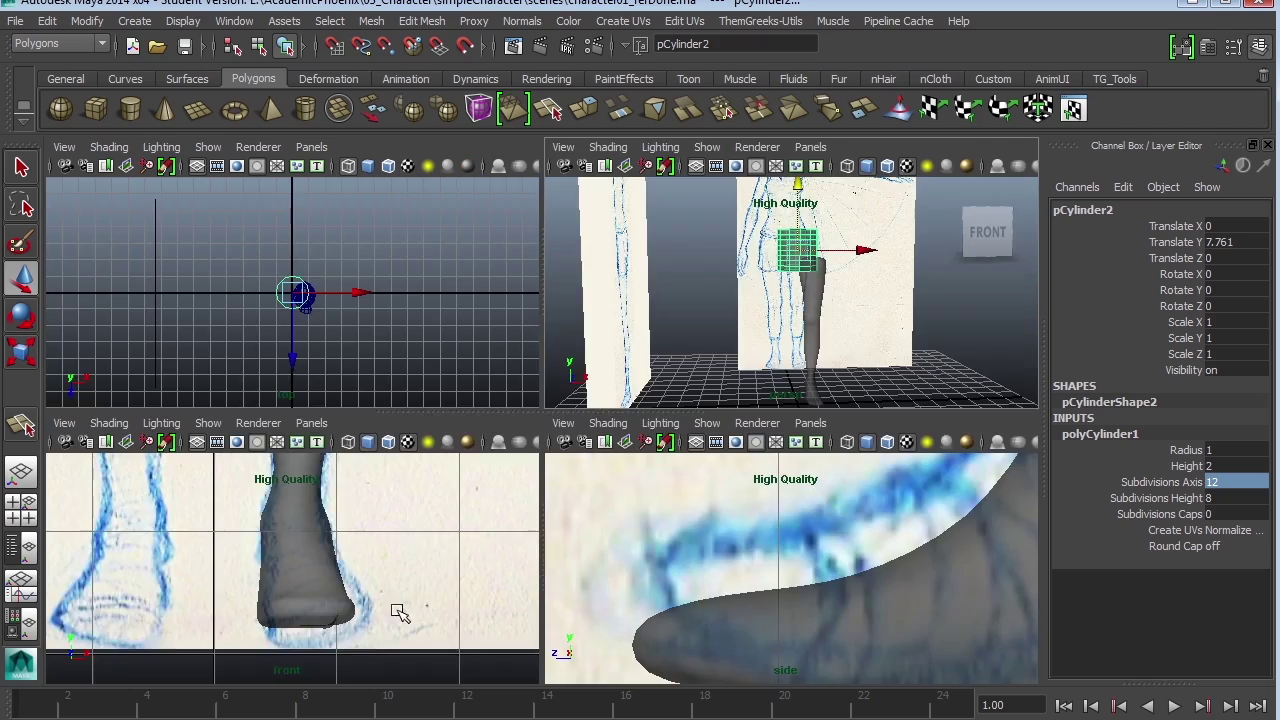
pyautogui.press('space')
pyautogui.keyDown('alt'); pyautogui.moveTo(526, 406); pyautogui.dragTo(455, 646, button='middle'); pyautogui.keyUp('alt')
pyautogui.keyDown('alt'); pyautogui.moveTo(651, 506); pyautogui.dragTo(381, 385, button='right'); pyautogui.keyUp('alt')
pyautogui.keyDown('alt'); pyautogui.moveTo(485, 423); pyautogui.dragTo(409, 661, button='middle'); pyautogui.keyUp('alt')
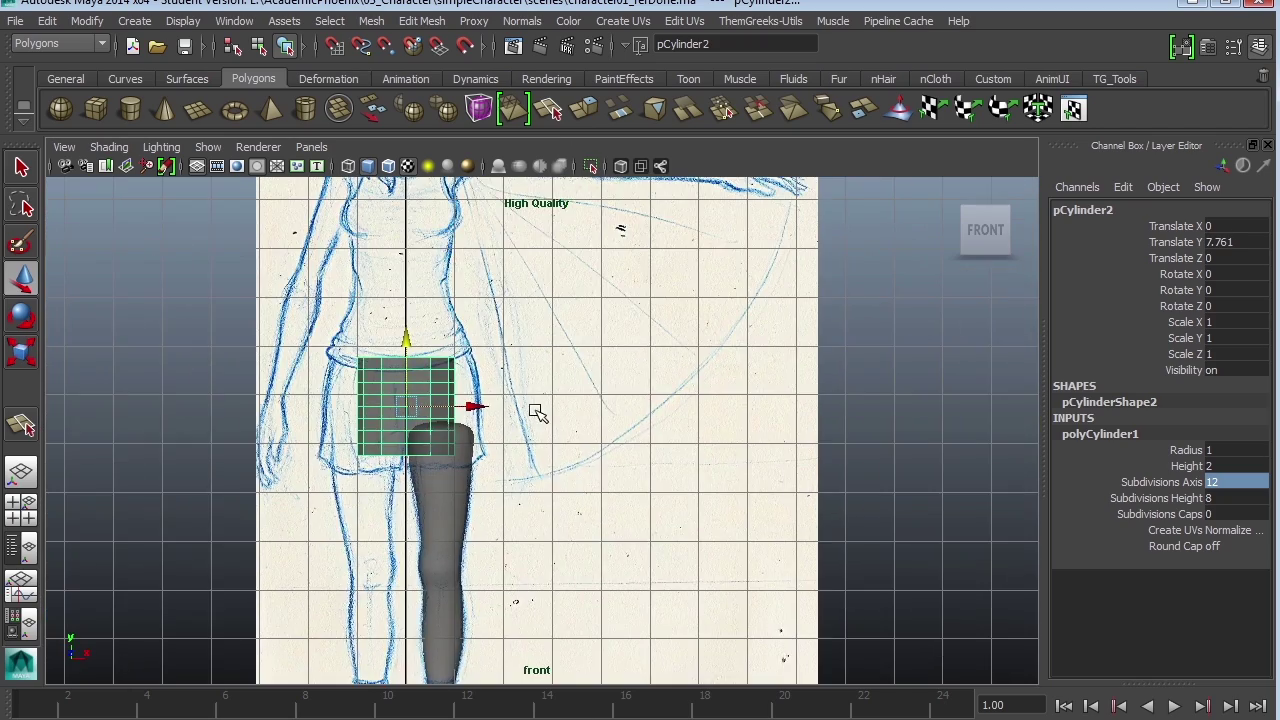
# Step: Fit the cylinder over the sketched torso: raise it to Y 10.32, scale Y to about 2.687 and centre it on the body's midline
pyautogui.keyDown('alt'); pyautogui.moveTo(537, 413); pyautogui.dragTo(580, 573, button='middle'); pyautogui.keyUp('alt')
pyautogui.moveTo(462, 494); pyautogui.dragTo(490, 250)
pyautogui.moveTo(555, 391)
pyautogui.keyDown('alt'); pyautogui.mouseDown(button='right')
pyautogui.moveTo(586, 386)
pyautogui.moveTo(748, 543)
pyautogui.mouseUp(button='right'); pyautogui.keyUp('alt')
pyautogui.moveTo(505, 363); pyautogui.dragTo(508, 417)
pyautogui.press('w')
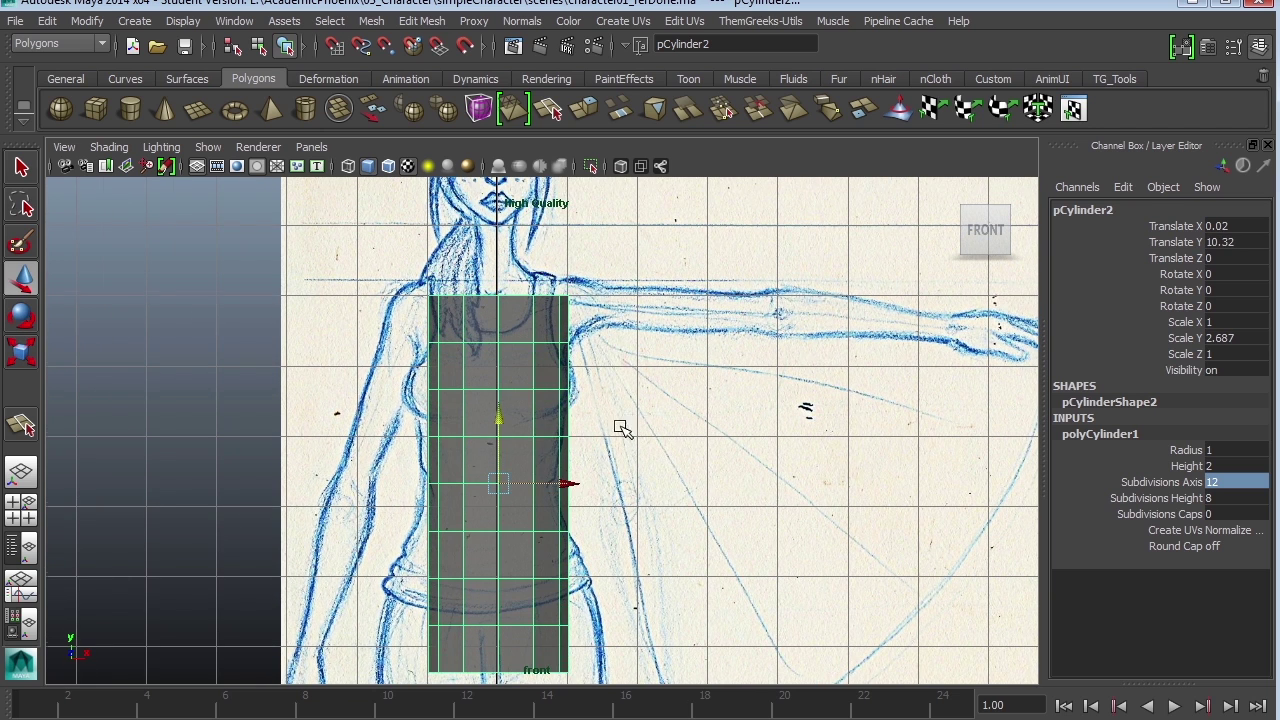
pyautogui.keyDown('alt'); pyautogui.moveTo(617, 429); pyautogui.dragTo(705, 405, button='middle'); pyautogui.keyUp('alt')
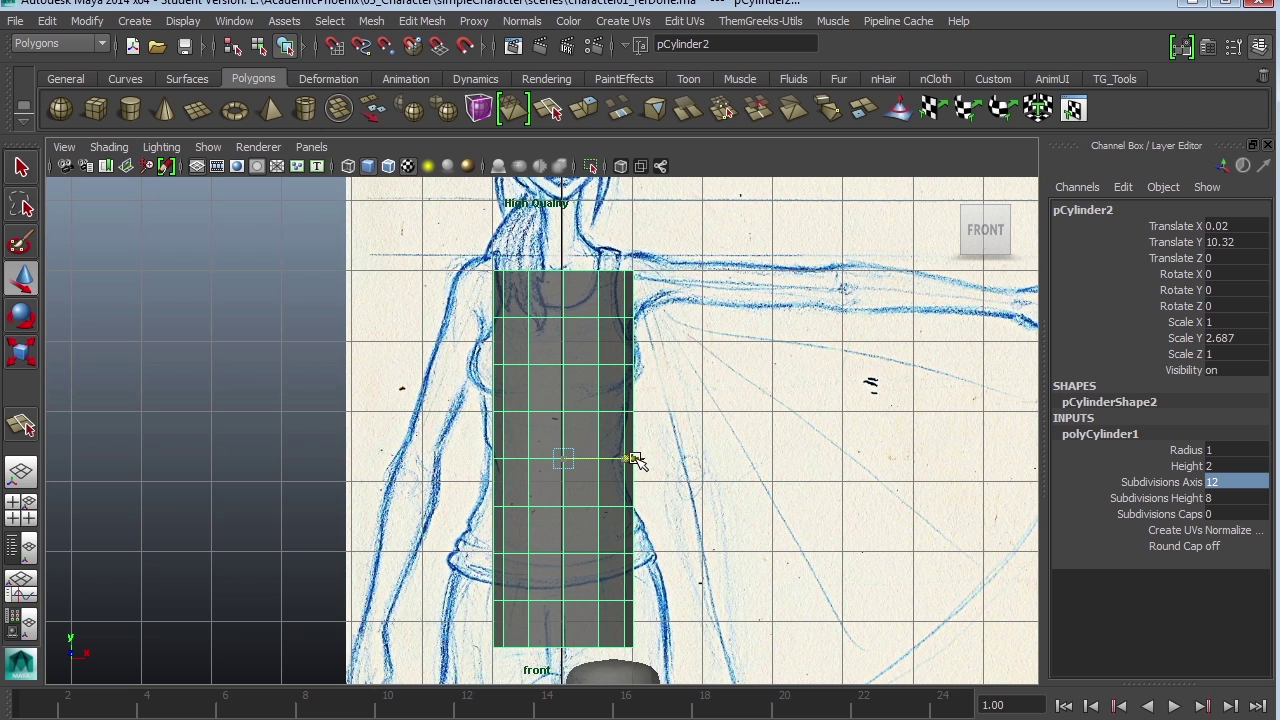
pyautogui.moveTo(633, 458); pyautogui.dragTo(631, 459)
pyautogui.keyDown('alt'); pyautogui.moveTo(689, 455); pyautogui.dragTo(752, 451, button='middle'); pyautogui.keyUp('alt')
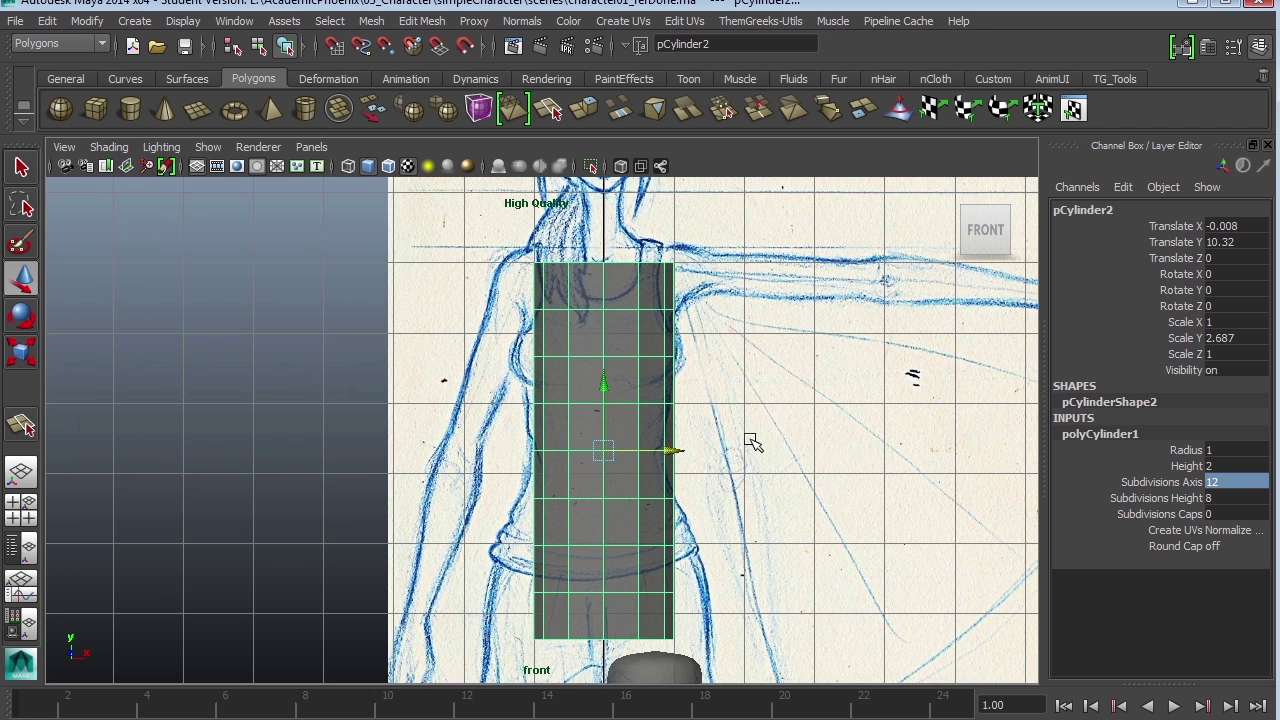
# Step: Delete the faces on the negative X half of the torso cylinder
pyautogui.moveTo(575, 366); pyautogui.dragTo(577, 405, button='right')
pyautogui.keyDown('alt'); pyautogui.moveTo(735, 437); pyautogui.dragTo(634, 411, button='right'); pyautogui.keyUp('alt')
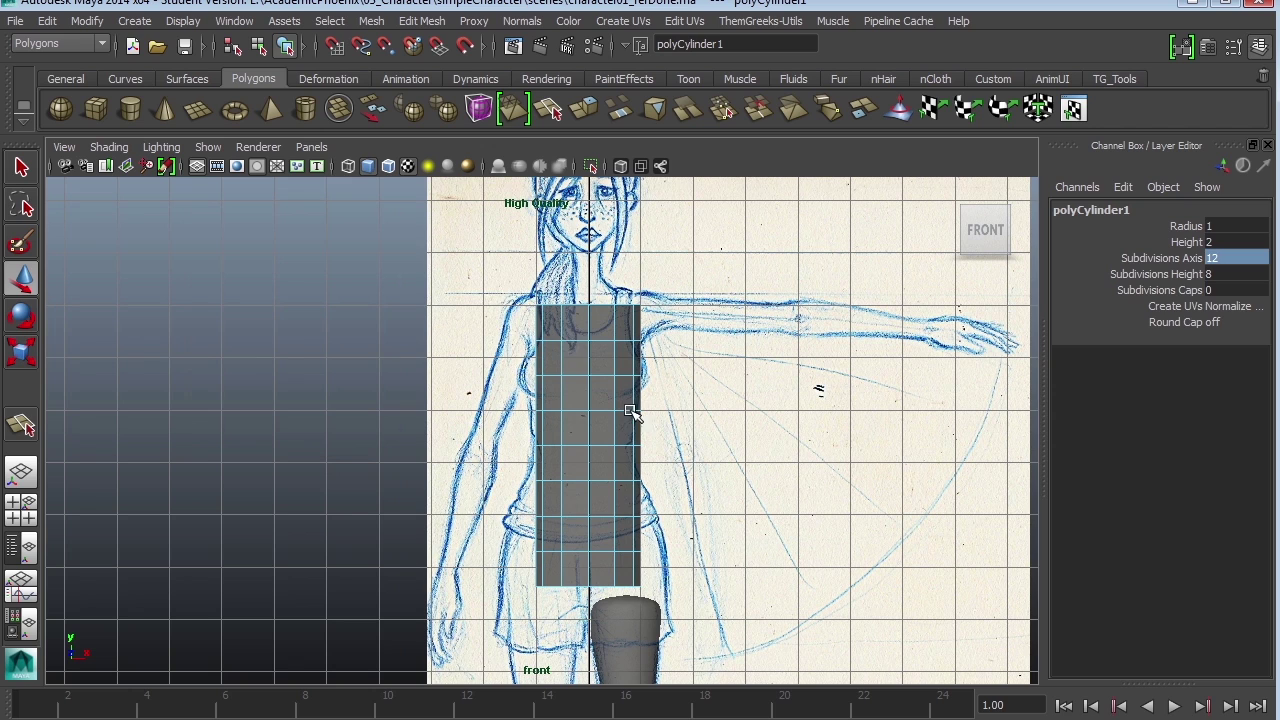
pyautogui.moveTo(505, 272); pyautogui.dragTo(590, 586)
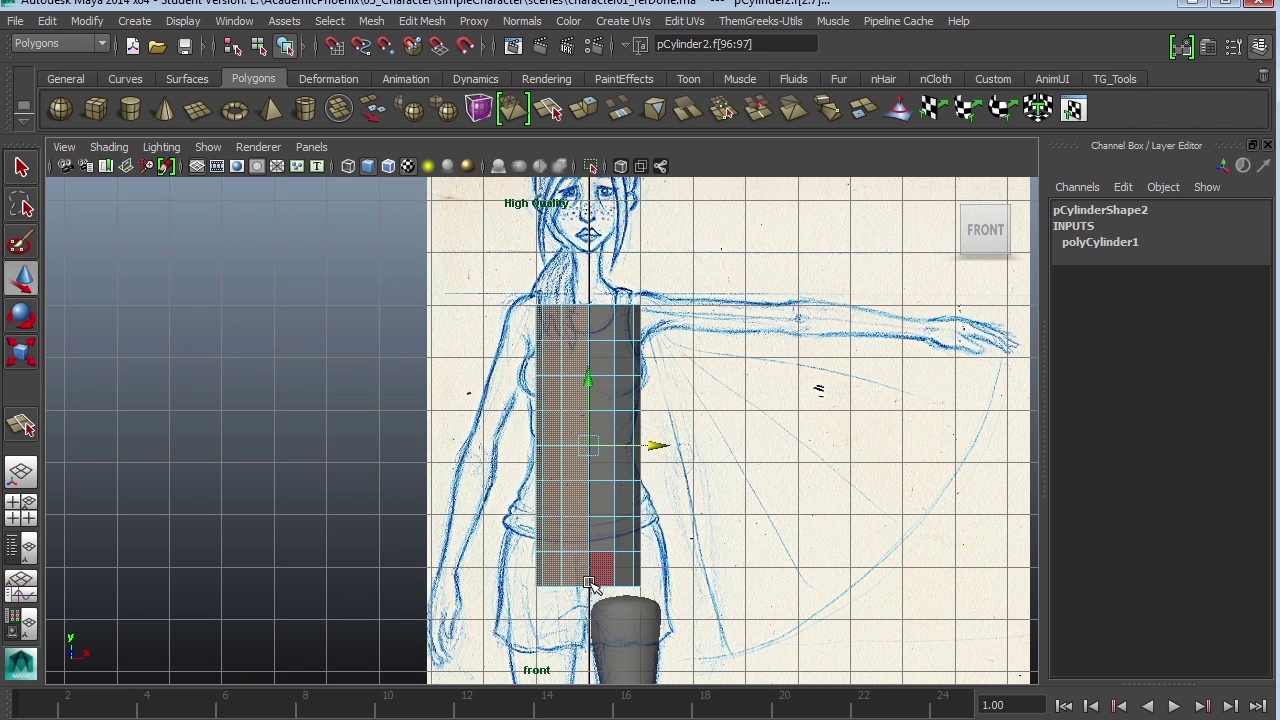
pyautogui.press('Delete')
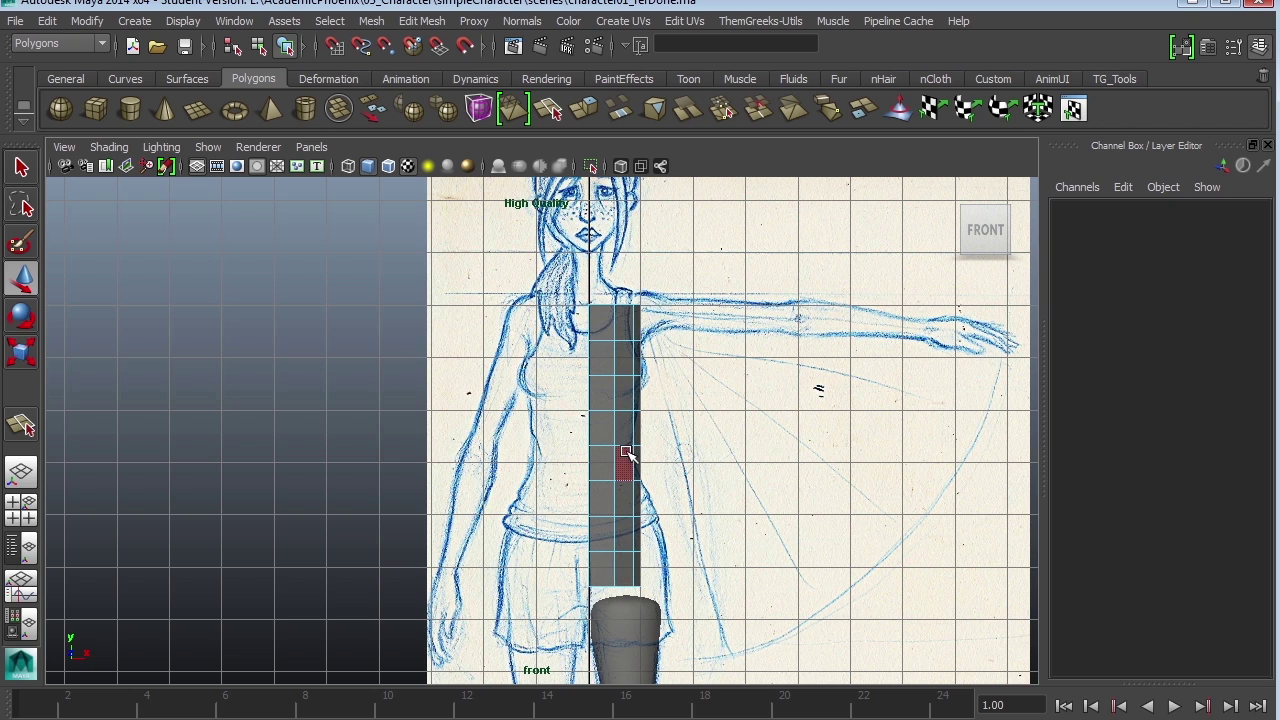
# Step: Widen the bottom row of torso vertices, excluding the centreline, and move it out to the sketched hip outline
pyautogui.keyDown('alt'); pyautogui.moveTo(757, 454); pyautogui.dragTo(783, 420, button='middle'); pyautogui.keyUp('alt')
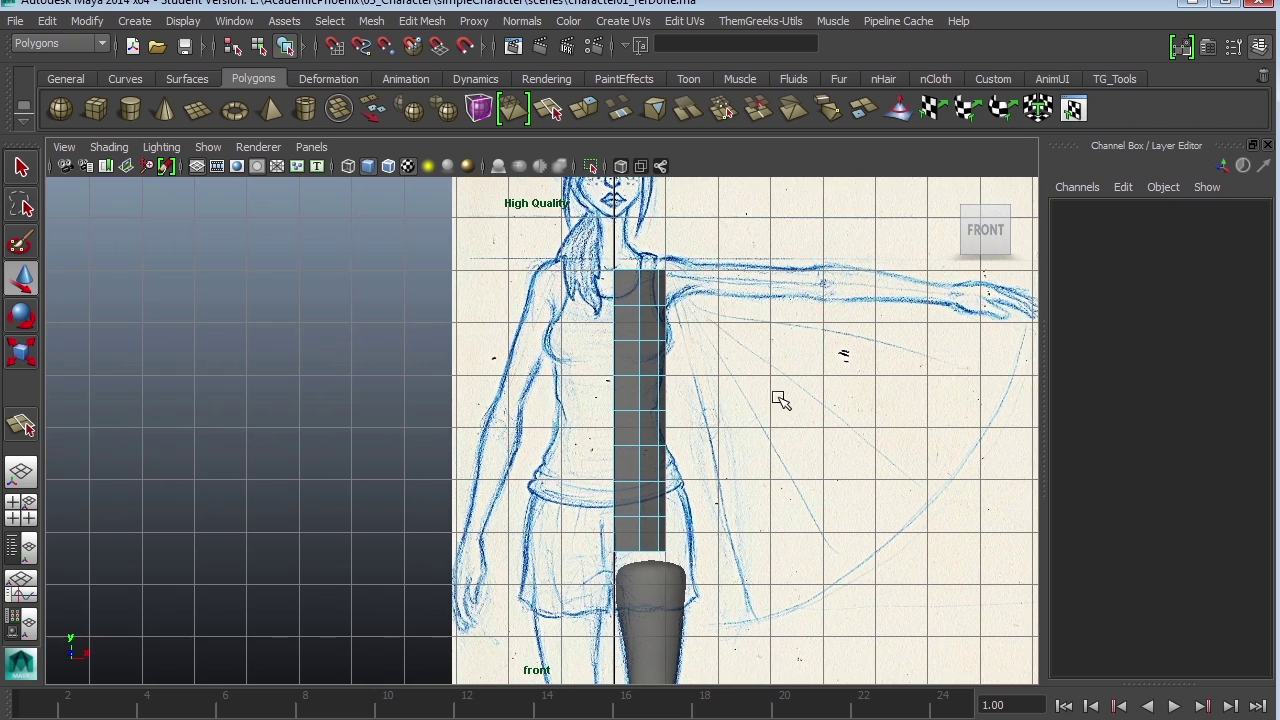
pyautogui.keyDown('alt'); pyautogui.moveTo(779, 398); pyautogui.dragTo(957, 480, button='right'); pyautogui.keyUp('alt')
pyautogui.keyDown('alt'); pyautogui.moveTo(849, 474); pyautogui.dragTo(755, 420, button='middle'); pyautogui.keyUp('alt')
pyautogui.keyDown('alt'); pyautogui.moveTo(782, 403); pyautogui.dragTo(1047, 535, button='right'); pyautogui.keyUp('alt')
pyautogui.keyDown('alt'); pyautogui.moveTo(997, 540); pyautogui.dragTo(867, 434, button='middle'); pyautogui.keyUp('alt')
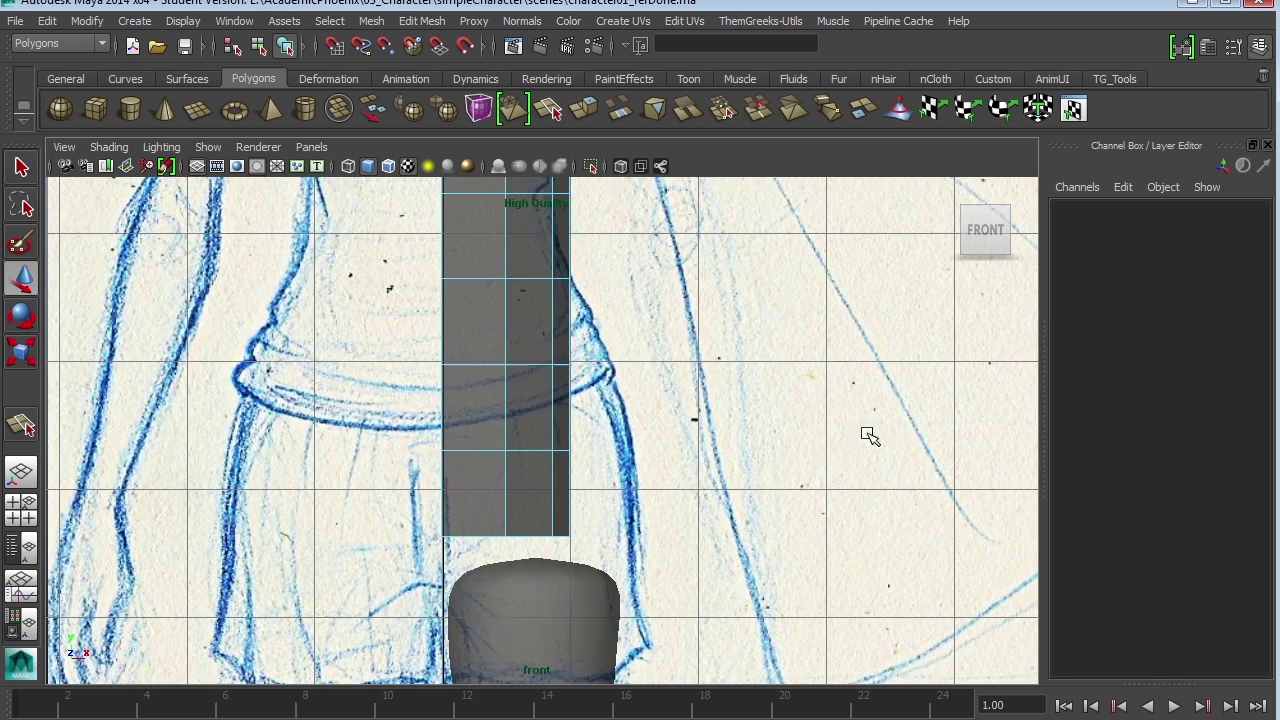
pyautogui.moveTo(530, 382); pyautogui.dragTo(491, 384, button='right')
pyautogui.moveTo(587, 556); pyautogui.dragTo(486, 500)
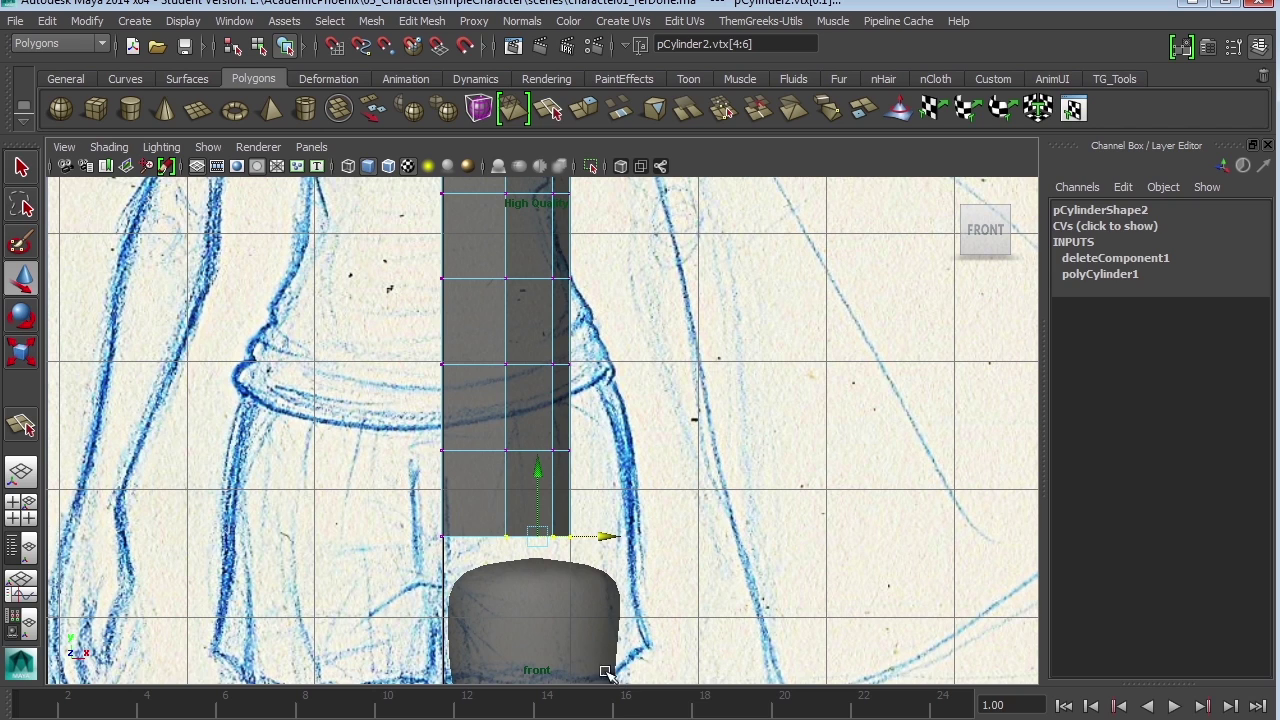
pyautogui.keyDown('alt'); pyautogui.moveTo(553, 283); pyautogui.dragTo(596, 475, button='middle'); pyautogui.keyUp('alt')
pyautogui.keyDown('alt'); pyautogui.moveTo(596, 475); pyautogui.dragTo(532, 463, button='right'); pyautogui.keyUp('alt')
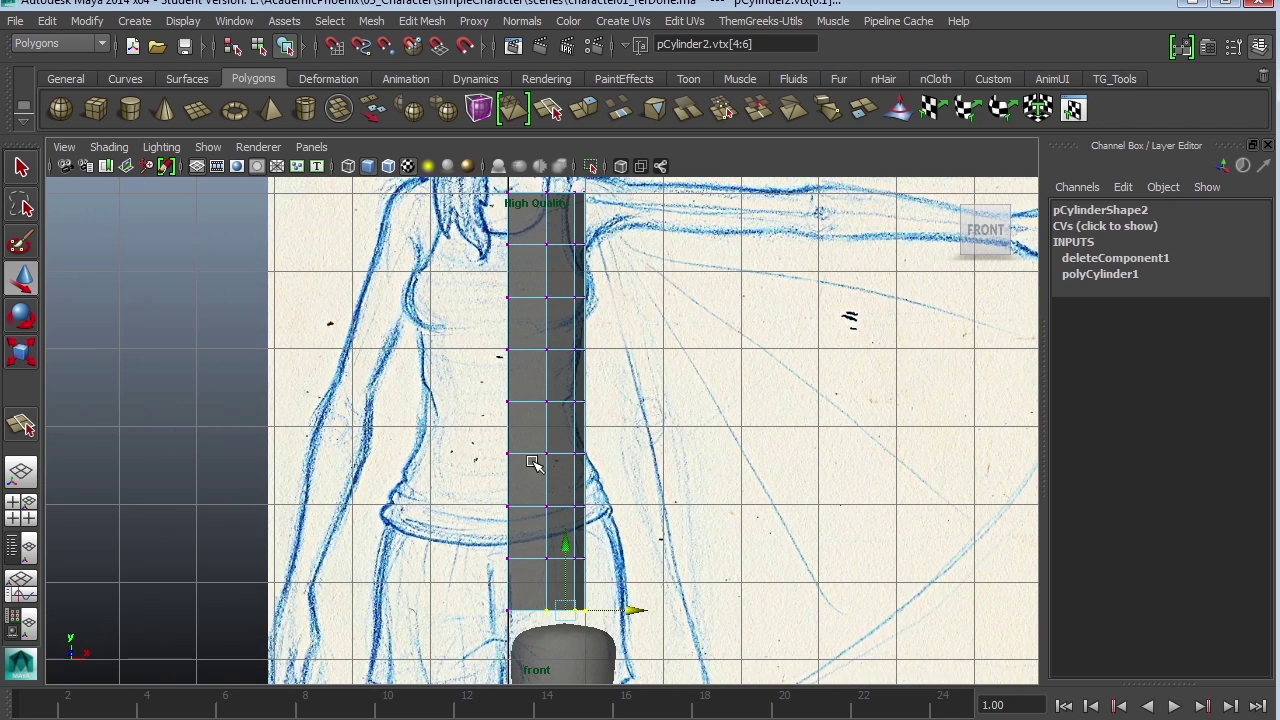
pyautogui.scroll(5, 649, 584)
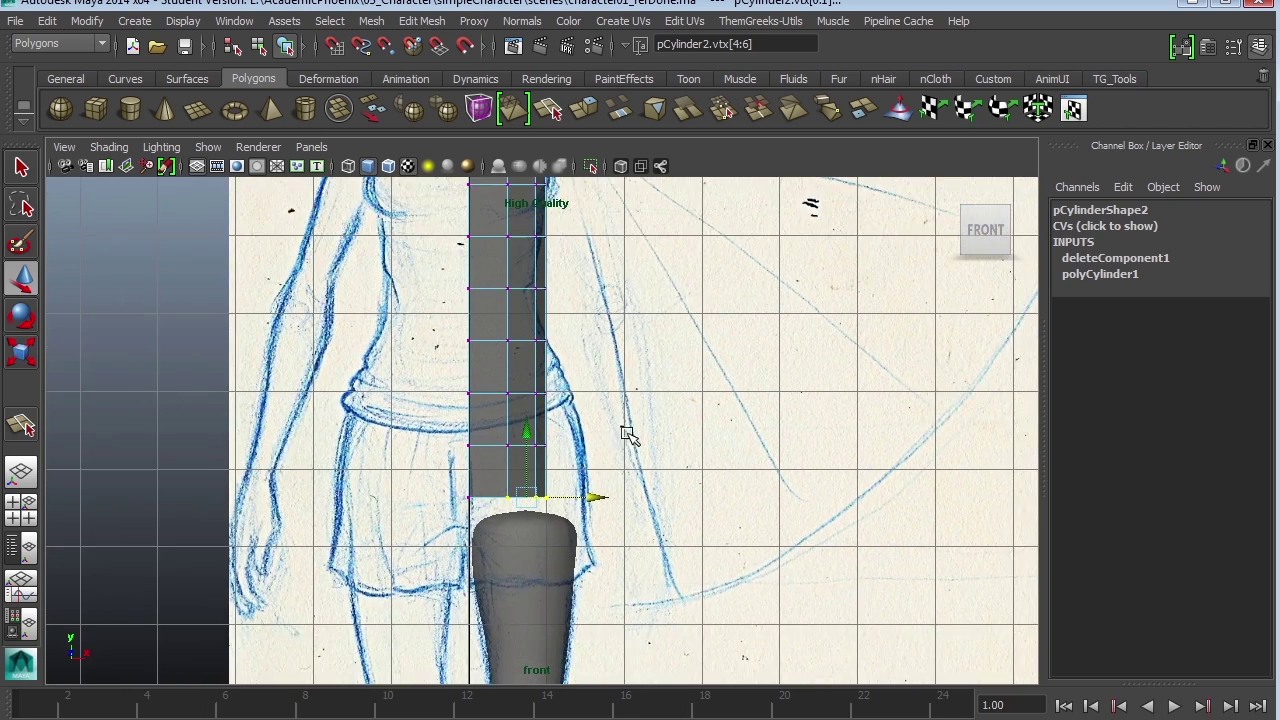
pyautogui.moveTo(692, 479); pyautogui.dragTo(757, 500)
pyautogui.press('w')
pyautogui.moveTo(677, 480); pyautogui.dragTo(716, 486)
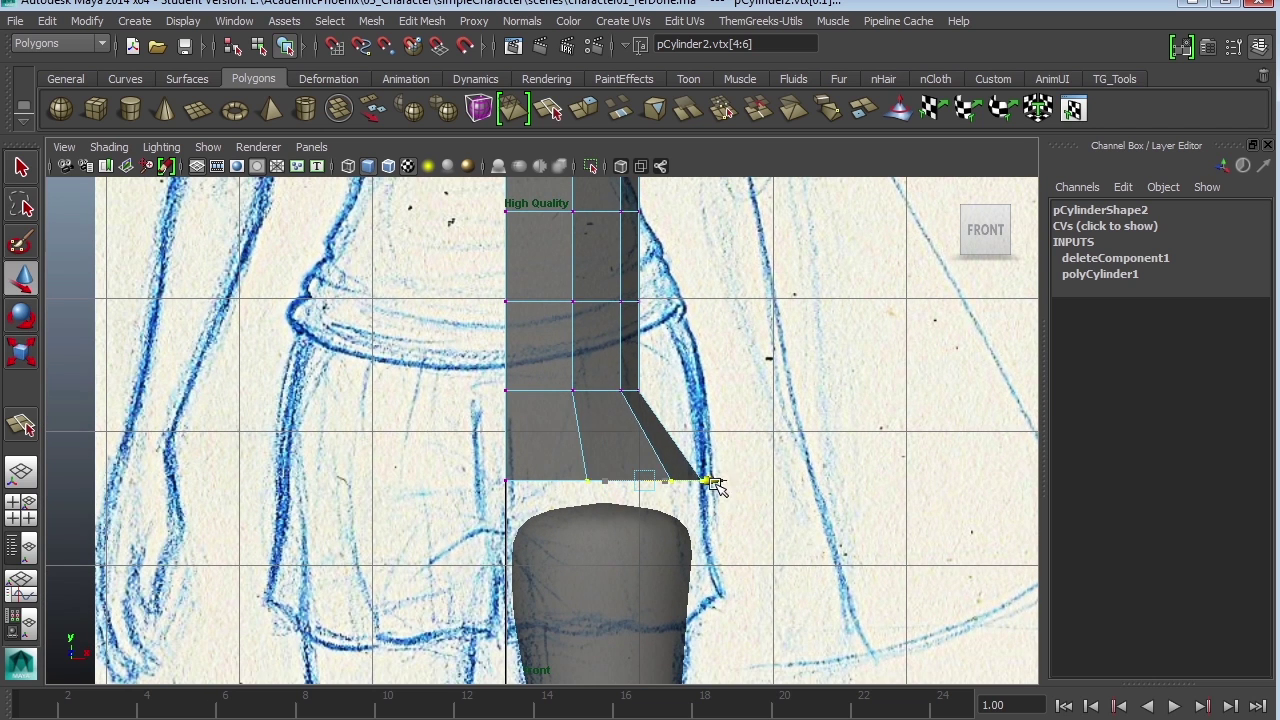
# Step: Widen the second vertex row from the bottom, excluding the centreline, to match the sketched hips
pyautogui.keyDown('alt'); pyautogui.moveTo(740, 457); pyautogui.dragTo(760, 525, button='middle'); pyautogui.keyUp('alt')
pyautogui.moveTo(720, 476); pyautogui.dragTo(574, 412)
pyautogui.press('r')
pyautogui.moveTo(717, 460); pyautogui.dragTo(757, 458)
pyautogui.press('w')
pyautogui.press('r')
pyautogui.press('w')
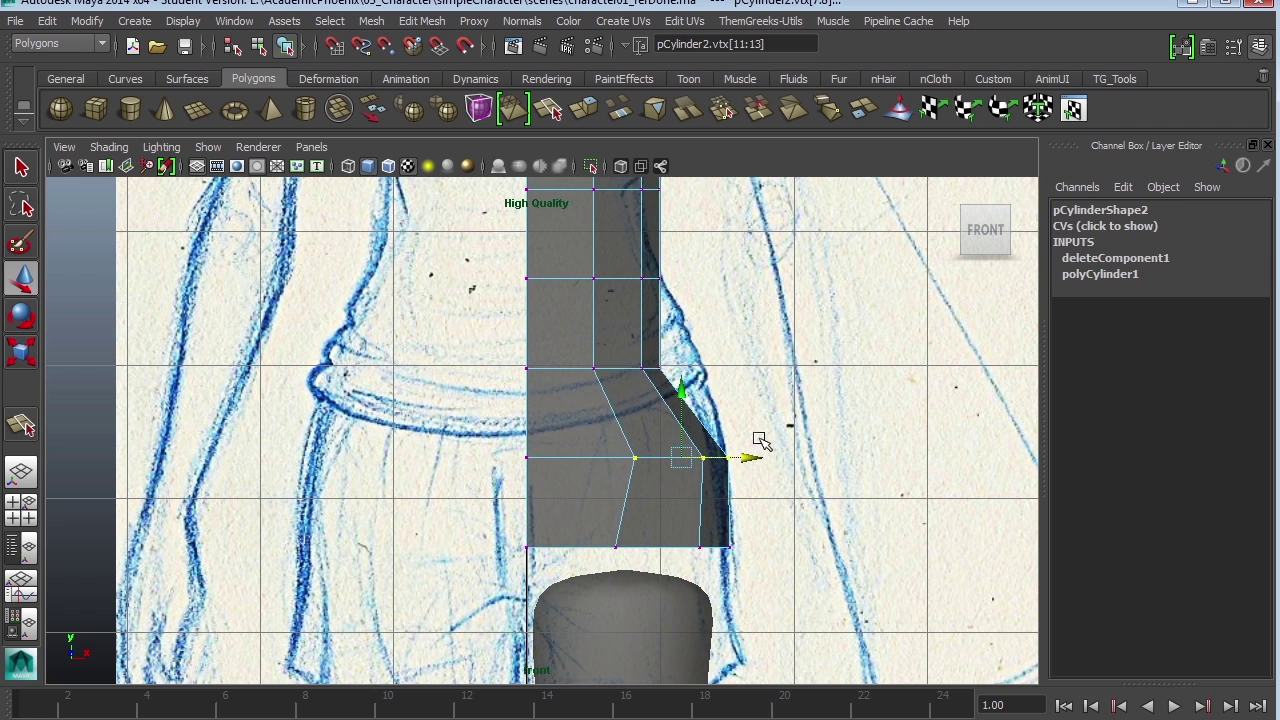
# Step: Widen the third vertex row from the bottom, excluding the centreline, to follow the sketched outline above the hips
pyautogui.keyDown('alt'); pyautogui.moveTo(716, 382); pyautogui.dragTo(729, 455, button='middle'); pyautogui.keyUp('alt')
pyautogui.moveTo(587, 400); pyautogui.dragTo(588, 400)
pyautogui.press('r')
pyautogui.moveTo(727, 443)
pyautogui.mouseDown()
pyautogui.moveTo(766, 443)
pyautogui.moveTo(737, 446)
pyautogui.moveTo(752, 446)
pyautogui.mouseUp()
pyautogui.press('w')
# Step: Scale in the outer vertices of the fifth row from the bottom and shift them inward to the sketched waist
pyautogui.keyDown('alt'); pyautogui.moveTo(702, 301); pyautogui.dragTo(750, 438, button='middle'); pyautogui.keyUp('alt')
pyautogui.moveTo(740, 418); pyautogui.dragTo(636, 365)
pyautogui.press('r')
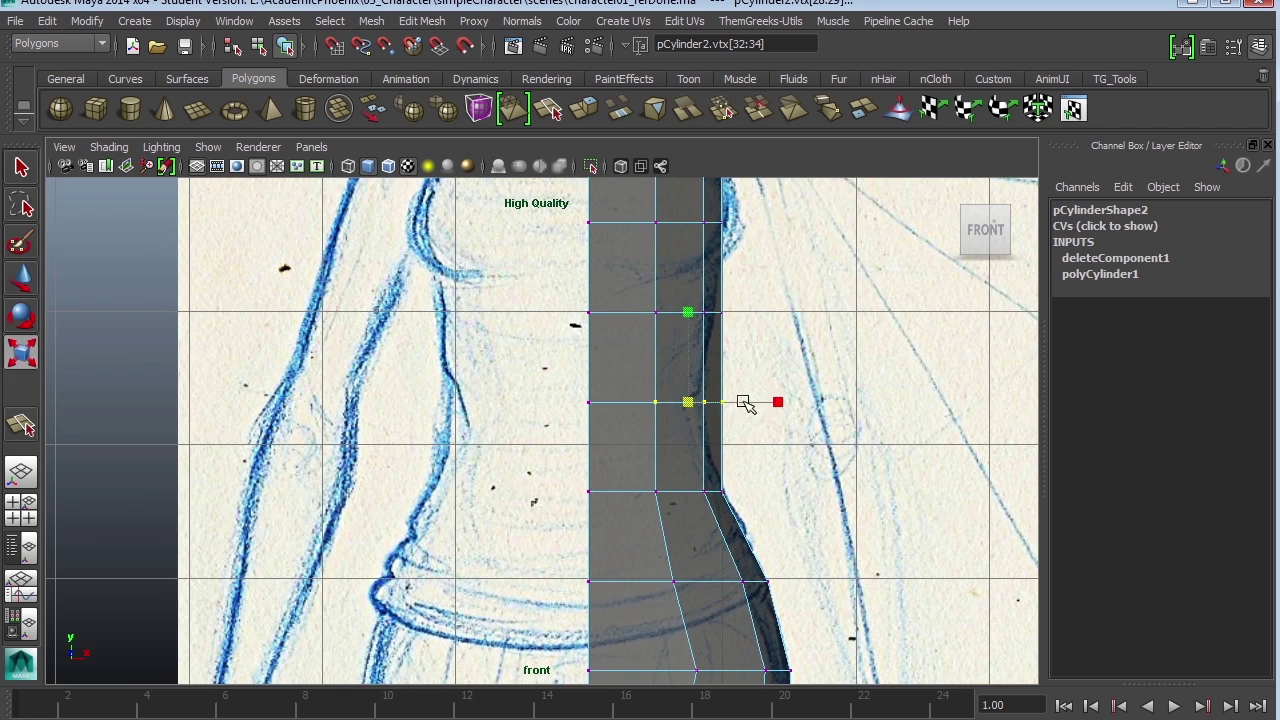
pyautogui.moveTo(777, 405); pyautogui.dragTo(734, 400)
pyautogui.press('w')
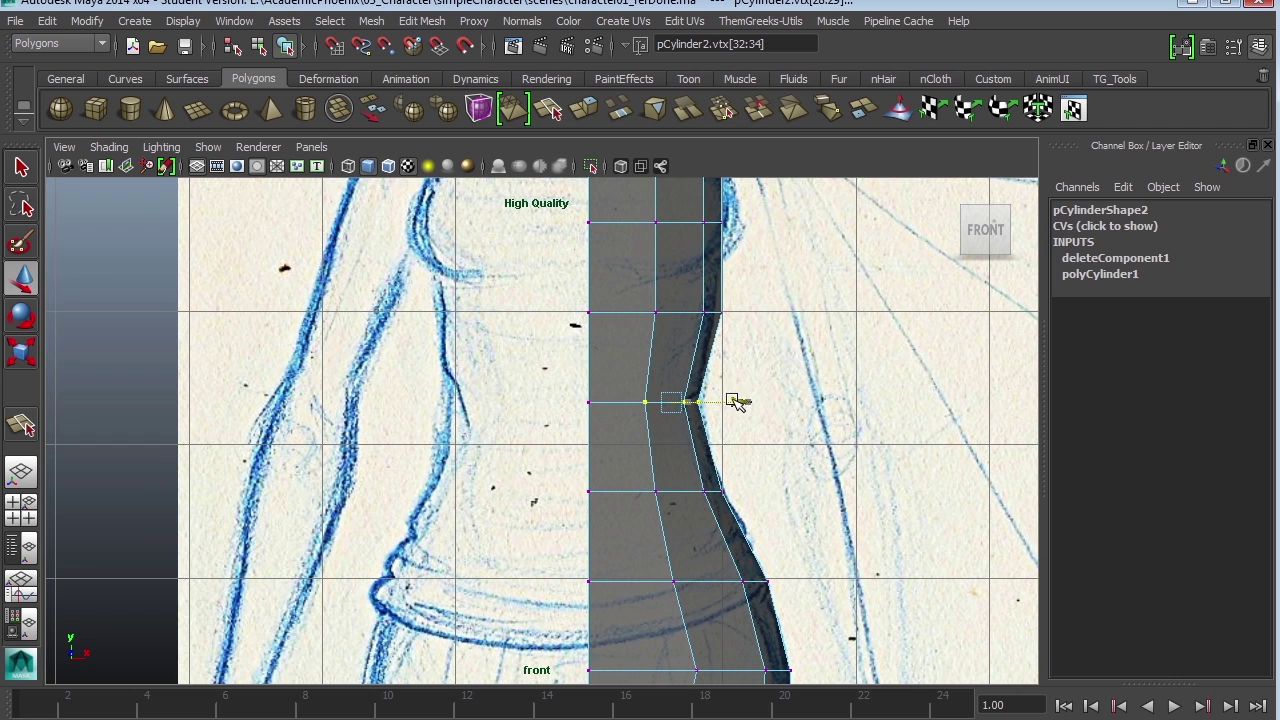
# Step: Shift the outer vertices of the row above the waist slightly inward to follow the sketched ribcage
pyautogui.keyDown('alt'); pyautogui.moveTo(783, 298); pyautogui.dragTo(763, 409, button='middle'); pyautogui.keyUp('alt')
pyautogui.moveTo(763, 409); pyautogui.dragTo(655, 374)
pyautogui.moveTo(775, 403); pyautogui.dragTo(766, 400)
pyautogui.keyDown('alt'); pyautogui.moveTo(766, 400); pyautogui.dragTo(798, 452, button='middle'); pyautogui.keyUp('alt')
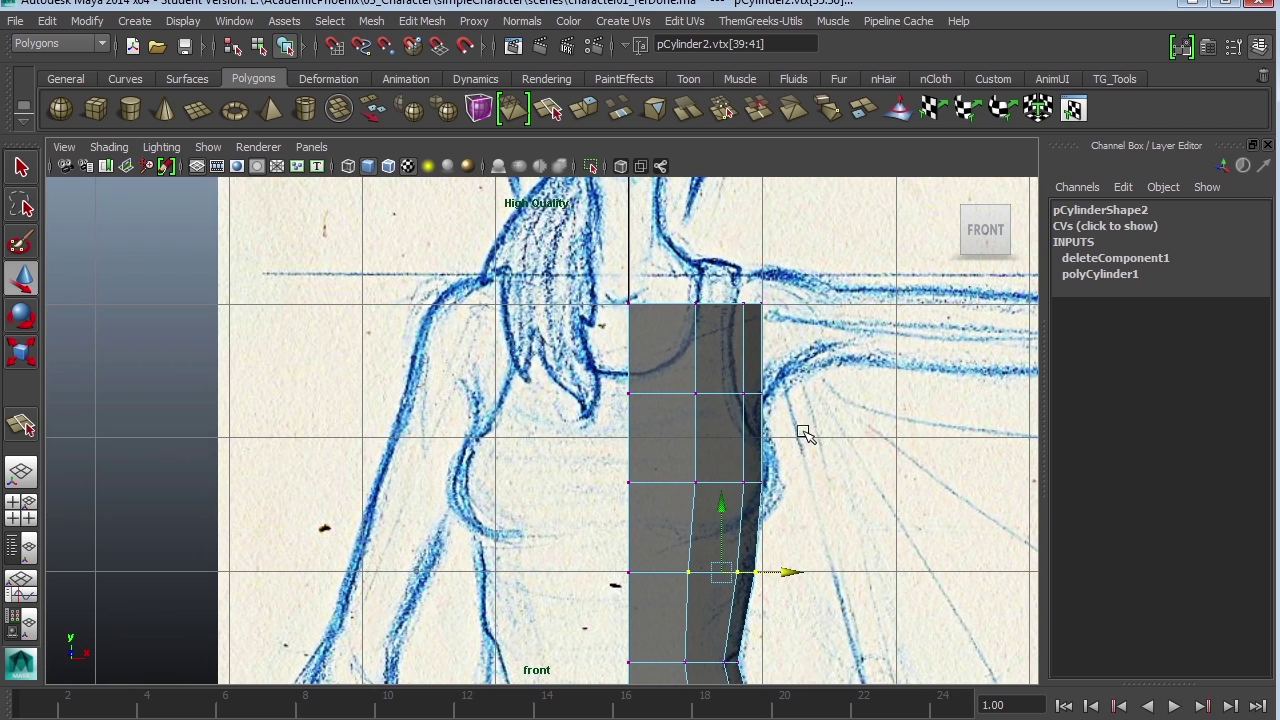
# Step: Narrow the outer vertices of the second row from the top slightly, and raise the top row to the shoulder line
pyautogui.moveTo(783, 420); pyautogui.dragTo(688, 372)
pyautogui.press('r')
pyautogui.moveTo(815, 392); pyautogui.dragTo(809, 394)
pyautogui.press('w')
pyautogui.moveTo(802, 321); pyautogui.dragTo(608, 276)
pyautogui.moveTo(697, 240); pyautogui.dragTo(688, 208)
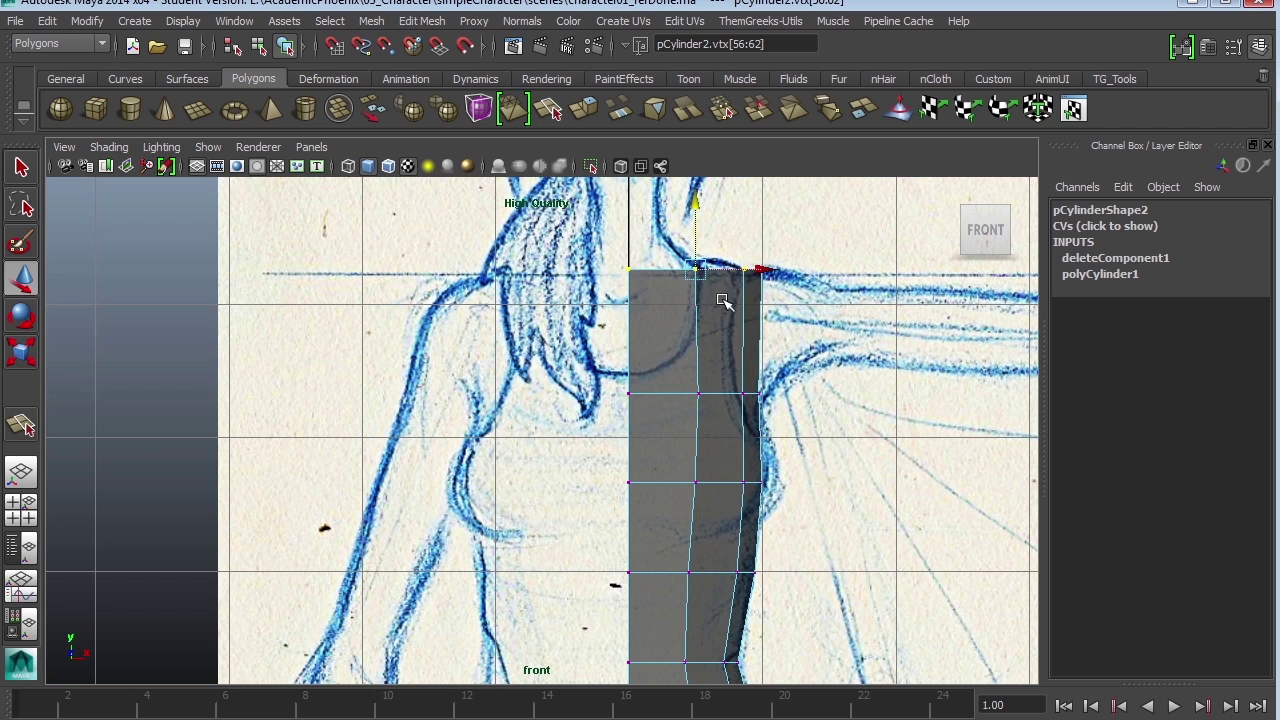
# Step: In the side view, narrow the torso's bottom vertex row and shift it slightly forward to fit the sketched hips
pyautogui.press('space')
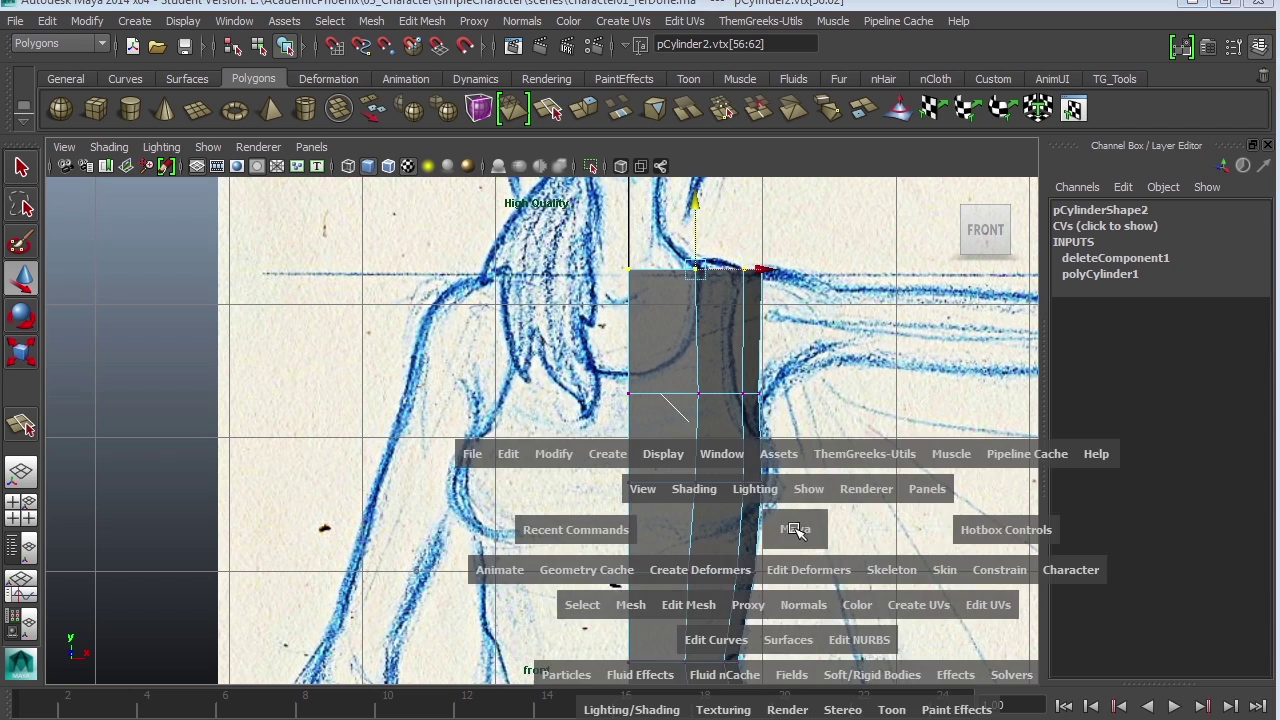
pyautogui.press('space')
pyautogui.press('f')
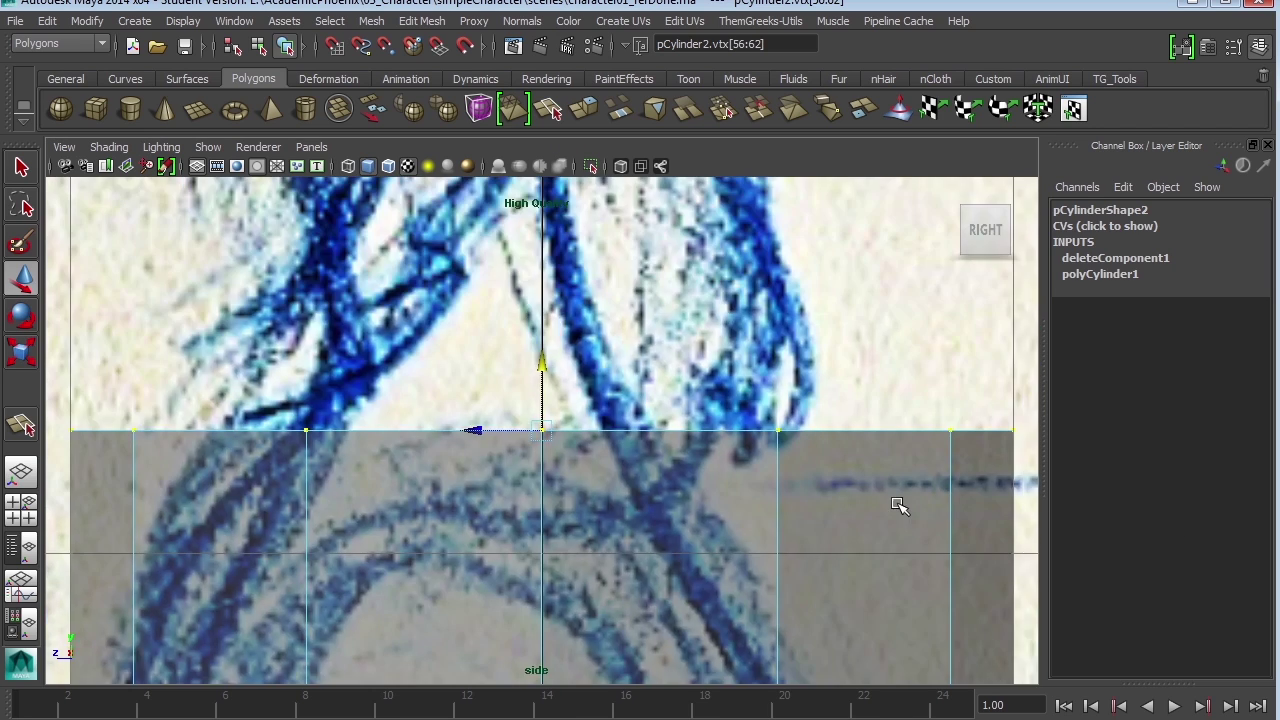
pyautogui.keyDown('alt'); pyautogui.moveTo(871, 521); pyautogui.dragTo(651, 448, button='right'); pyautogui.keyUp('alt')
pyautogui.keyDown('alt'); pyautogui.moveTo(692, 564); pyautogui.dragTo(695, 331, button='middle'); pyautogui.keyUp('alt')
pyautogui.keyDown('alt'); pyautogui.moveTo(731, 419); pyautogui.dragTo(938, 541, button='right'); pyautogui.keyUp('alt')
pyautogui.keyDown('alt'); pyautogui.moveTo(772, 545); pyautogui.dragTo(765, 367, button='middle'); pyautogui.keyUp('alt')
pyautogui.keyDown('alt'); pyautogui.moveTo(706, 410); pyautogui.dragTo(967, 477, button='right'); pyautogui.keyUp('alt')
pyautogui.keyDown('alt'); pyautogui.moveTo(847, 488); pyautogui.dragTo(879, 498, button='middle'); pyautogui.keyUp('alt')
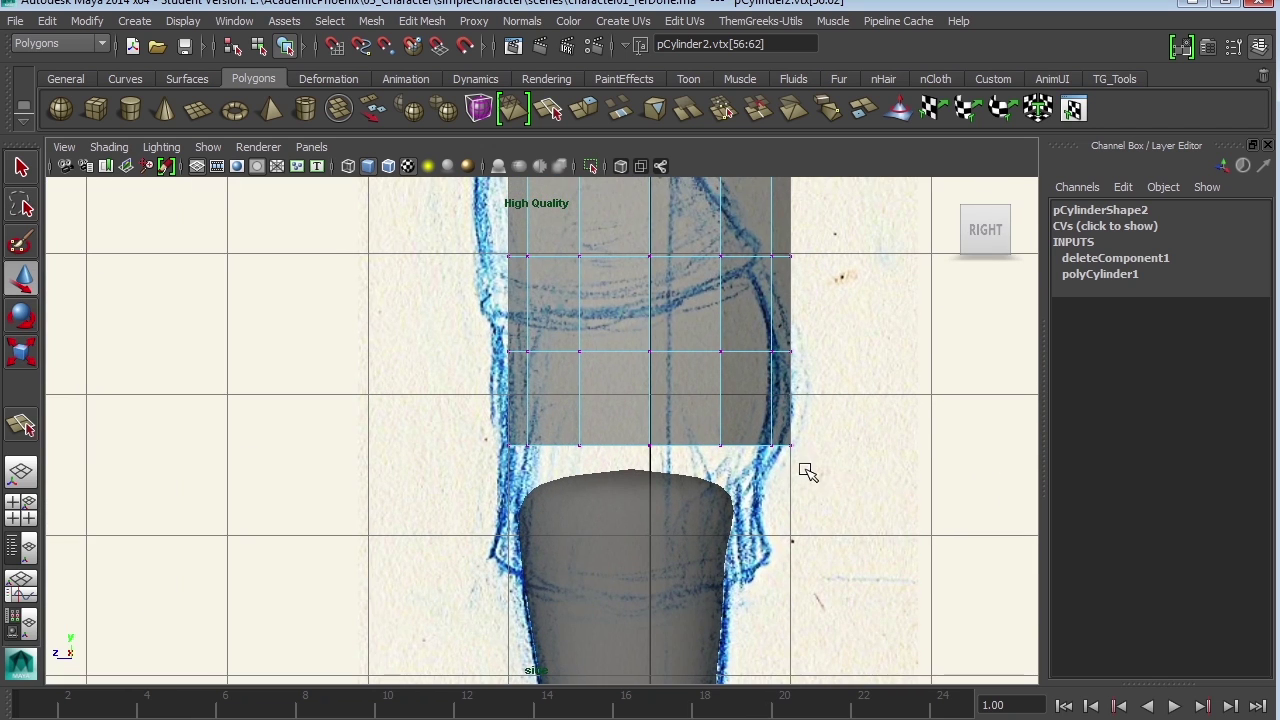
pyautogui.moveTo(829, 472); pyautogui.dragTo(475, 399)
pyautogui.press('r')
pyautogui.moveTo(748, 455); pyautogui.dragTo(737, 449)
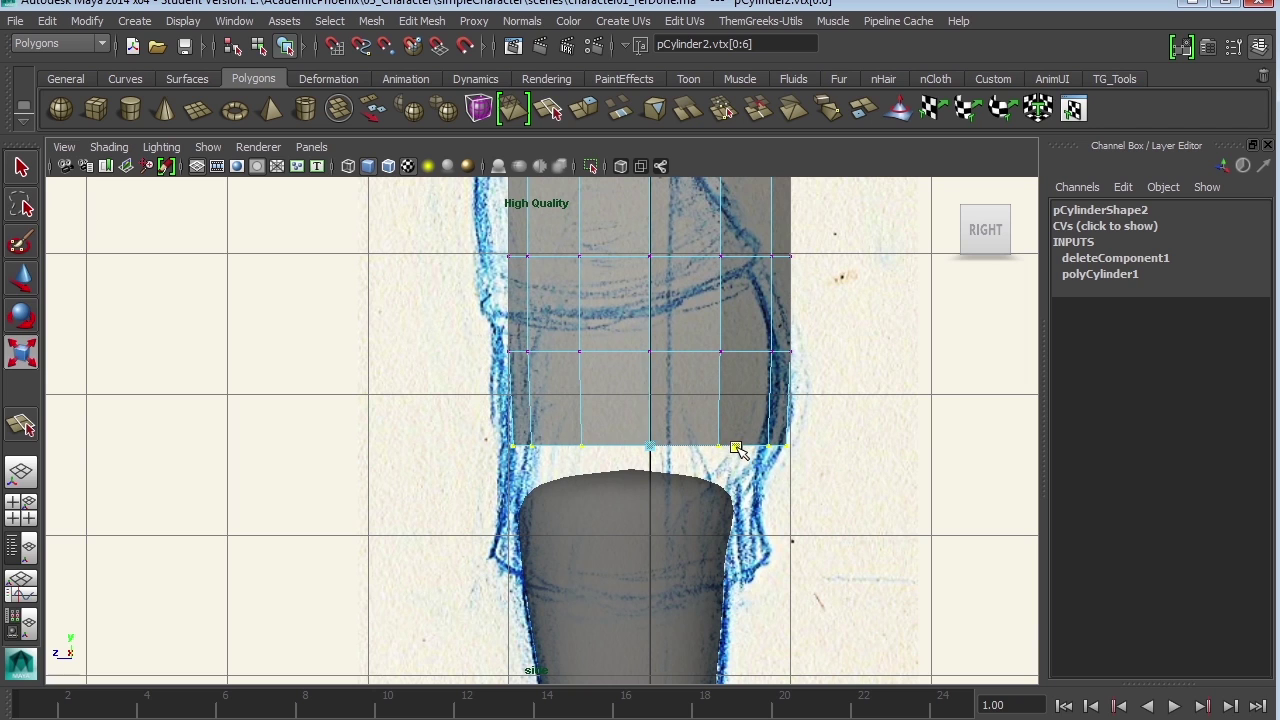
pyautogui.press('w')
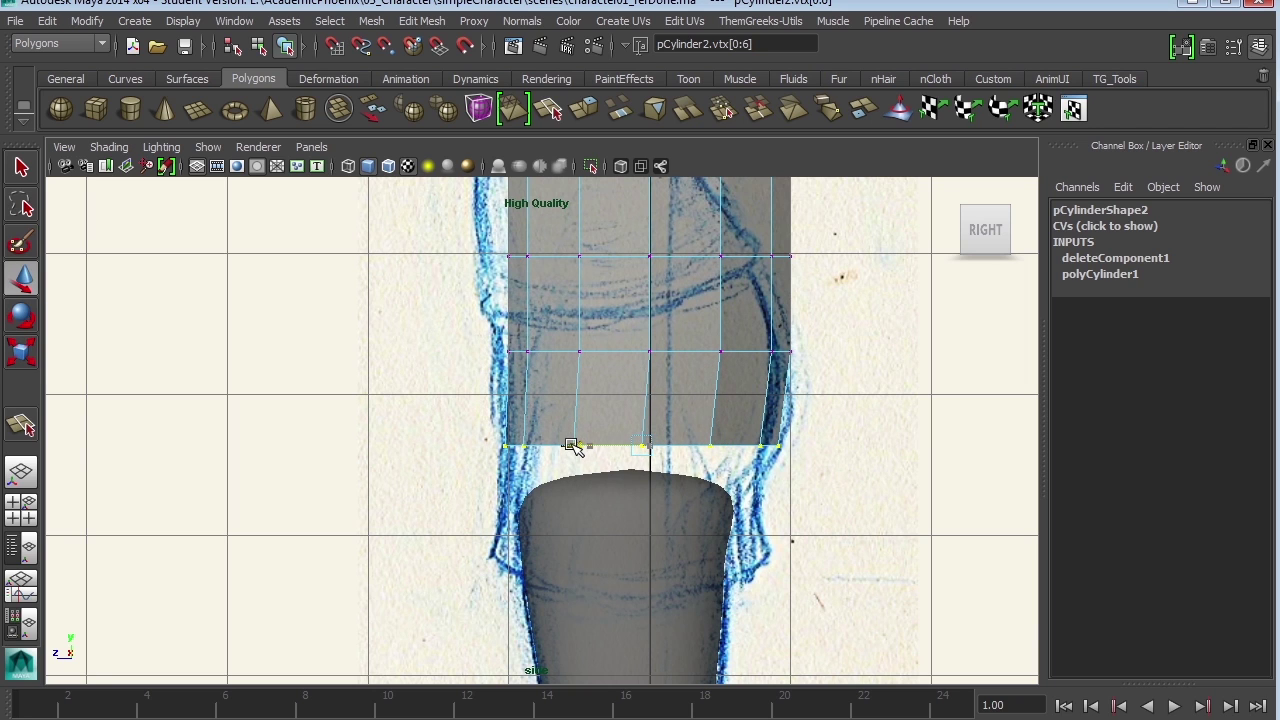
pyautogui.press('r')
# Step: Shift the second vertex row from the bottom slightly forward to follow the sketched hip profile
pyautogui.keyDown('alt'); pyautogui.moveTo(723, 452); pyautogui.dragTo(725, 517, button='middle'); pyautogui.keyUp('alt')
pyautogui.moveTo(834, 437); pyautogui.dragTo(464, 379)
pyautogui.press('w')
pyautogui.moveTo(569, 418); pyautogui.dragTo(569, 418)
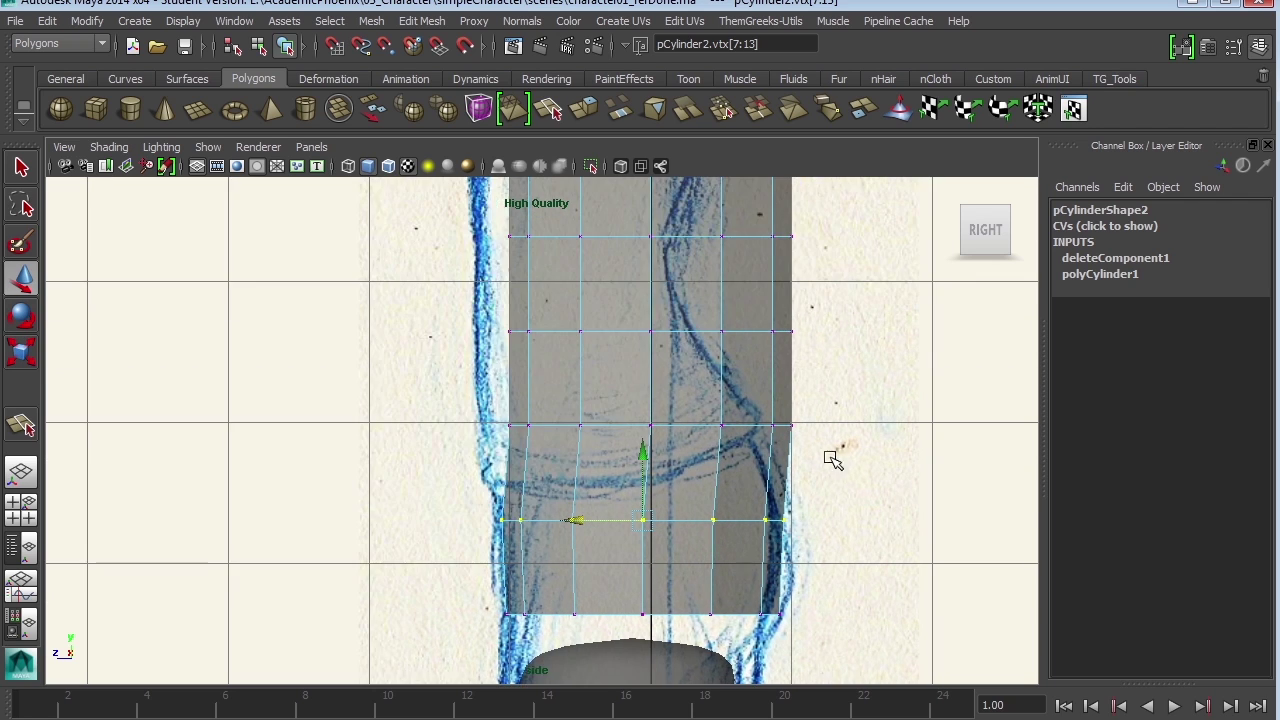
# Step: Shift the third vertex row from the bottom forward and adjust its depth to the sketched profile above the hips
pyautogui.moveTo(471, 380); pyautogui.dragTo(829, 450)
pyautogui.moveTo(586, 429); pyautogui.dragTo(560, 427)
pyautogui.press('r')
pyautogui.moveTo(713, 429); pyautogui.dragTo(701, 427)
pyautogui.press('w')
pyautogui.moveTo(560, 429); pyautogui.dragTo(550, 428)
pyautogui.press('r')
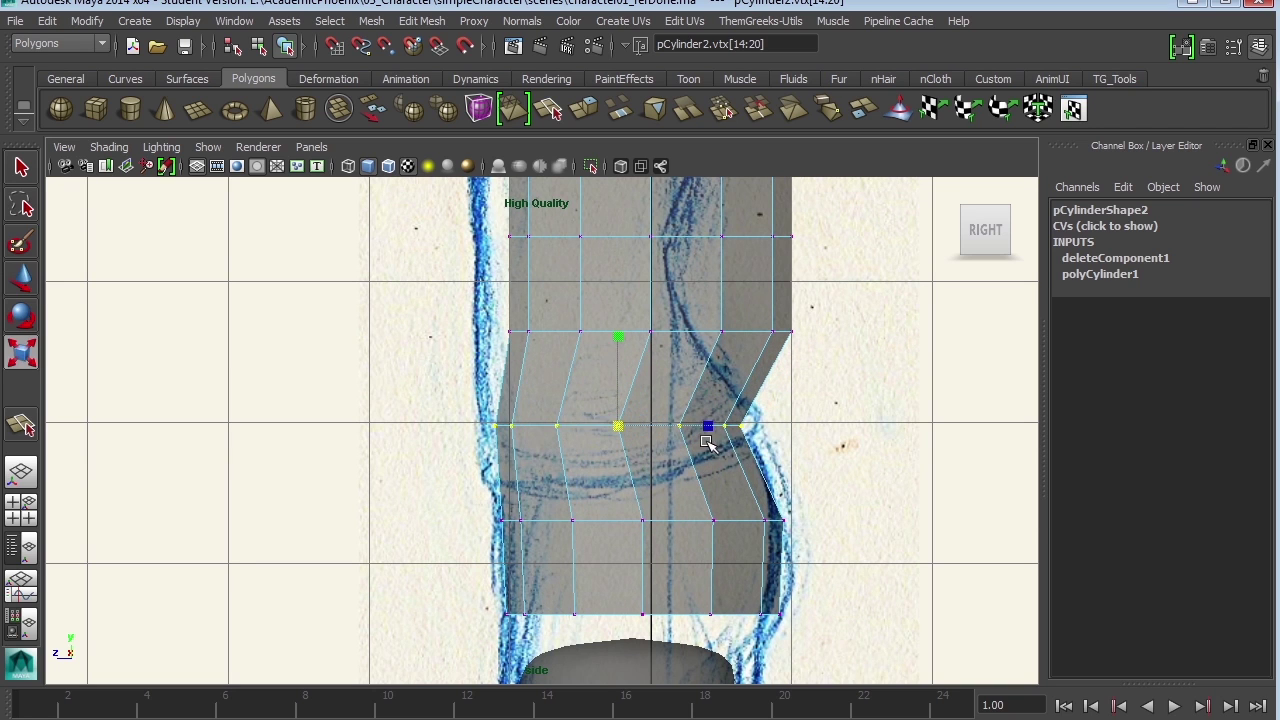
pyautogui.moveTo(700, 423); pyautogui.dragTo(723, 426)
# Step: Move the fourth vertex row from the bottom forward and narrow its depth to match the sketched belly and lower back
pyautogui.keyDown('alt'); pyautogui.moveTo(723, 426); pyautogui.dragTo(732, 466, button='middle'); pyautogui.keyUp('alt')
pyautogui.moveTo(817, 404); pyautogui.dragTo(510, 353)
pyautogui.keyDown('alt'); pyautogui.moveTo(748, 400); pyautogui.dragTo(763, 491, button='middle'); pyautogui.keyUp('alt')
pyautogui.press('w')
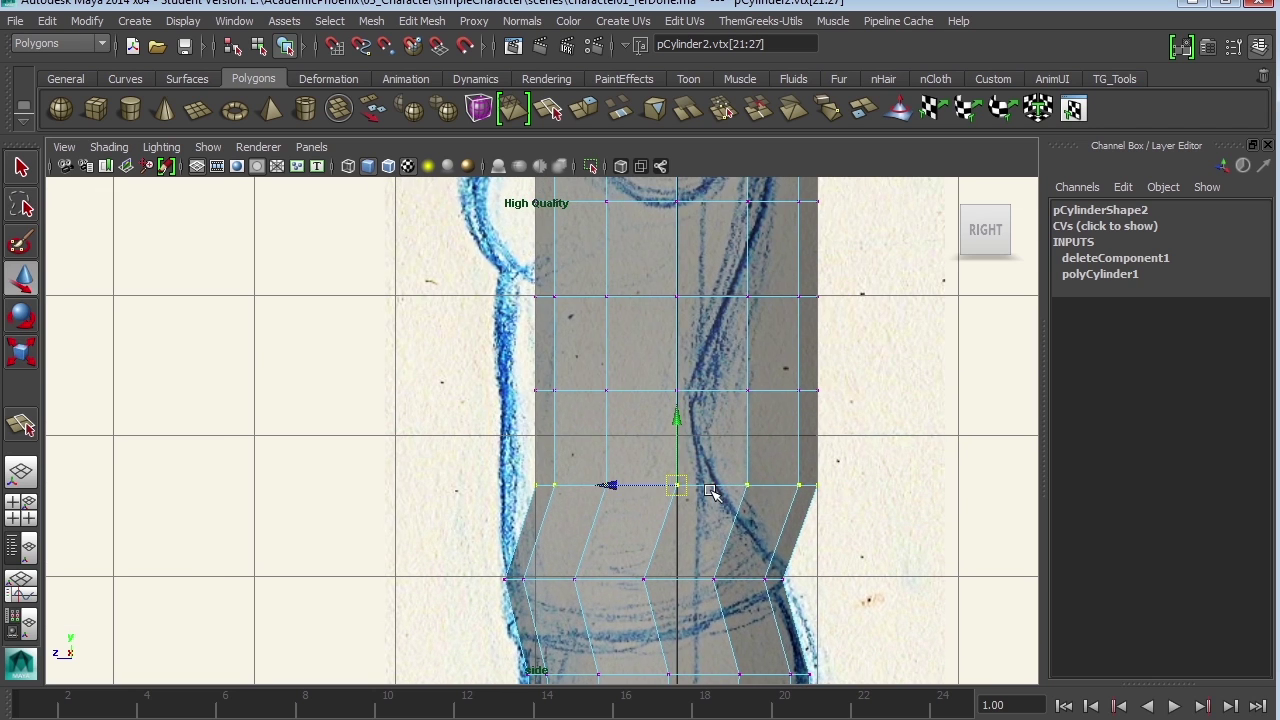
pyautogui.moveTo(596, 486); pyautogui.dragTo(534, 489)
pyautogui.press('r')
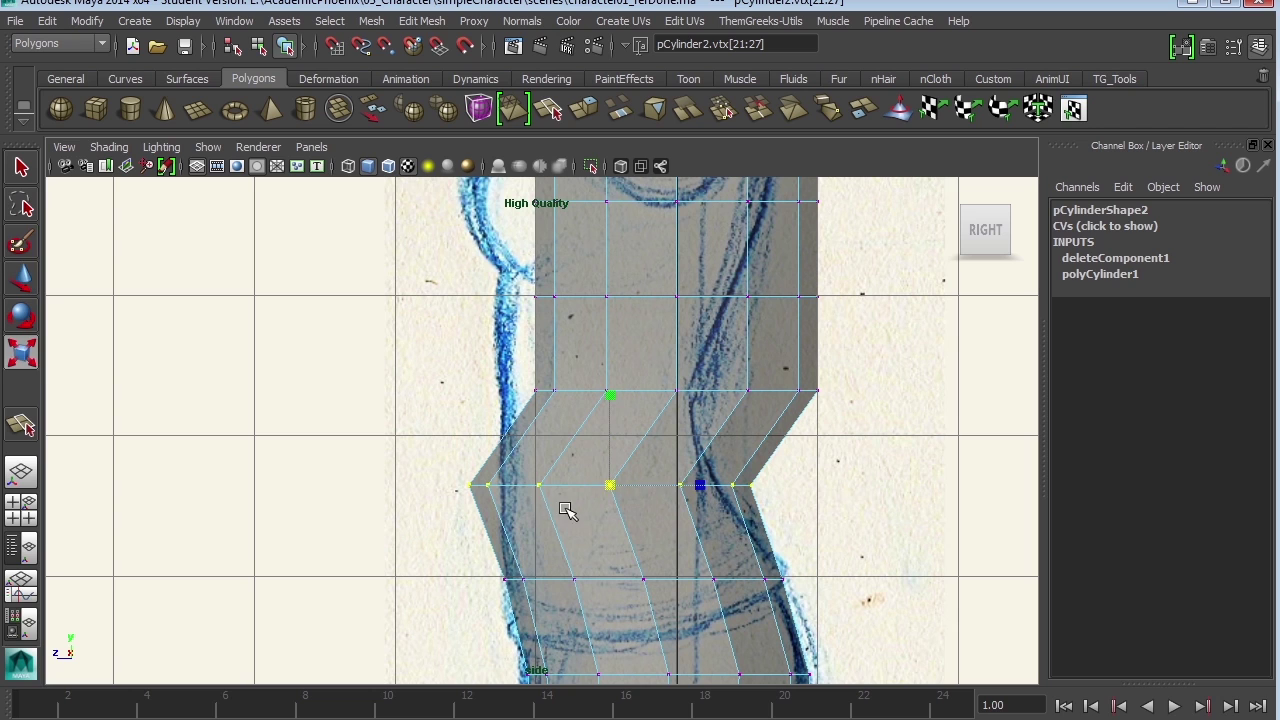
pyautogui.moveTo(722, 483); pyautogui.dragTo(683, 490)
pyautogui.press('w')
pyautogui.moveTo(543, 490); pyautogui.dragTo(537, 489)
pyautogui.press('r')
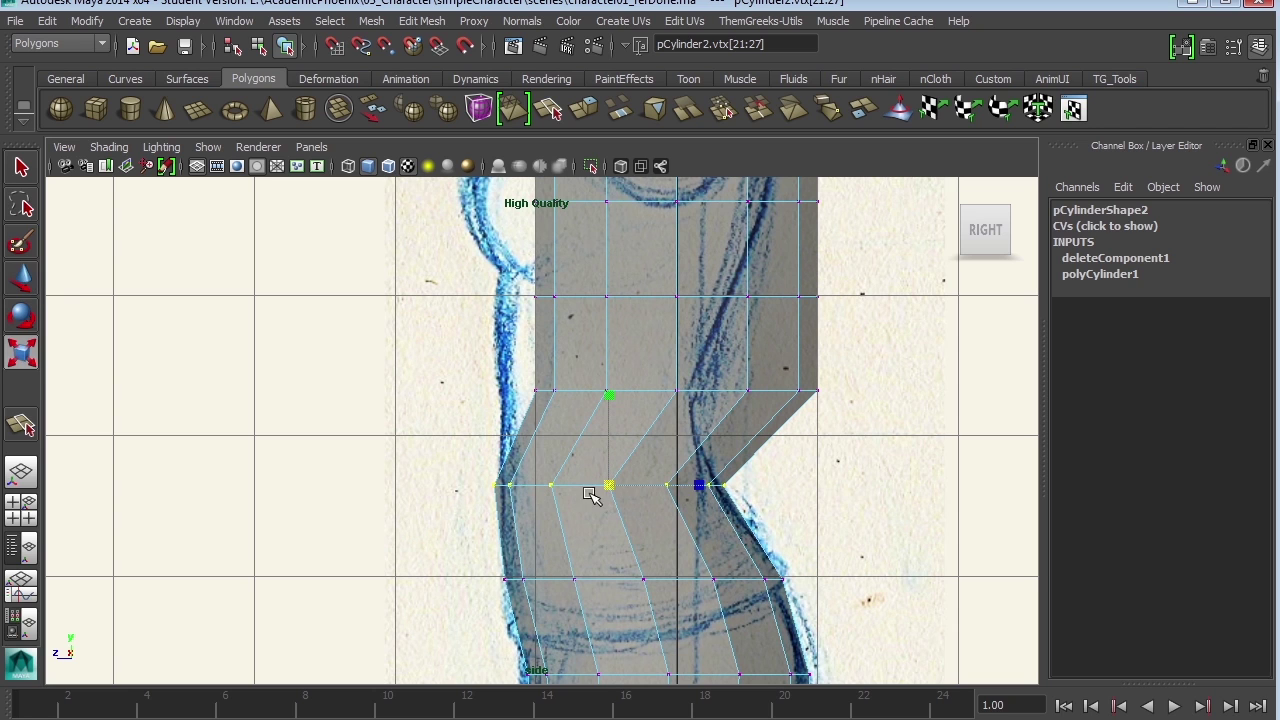
pyautogui.moveTo(700, 485); pyautogui.dragTo(692, 488)
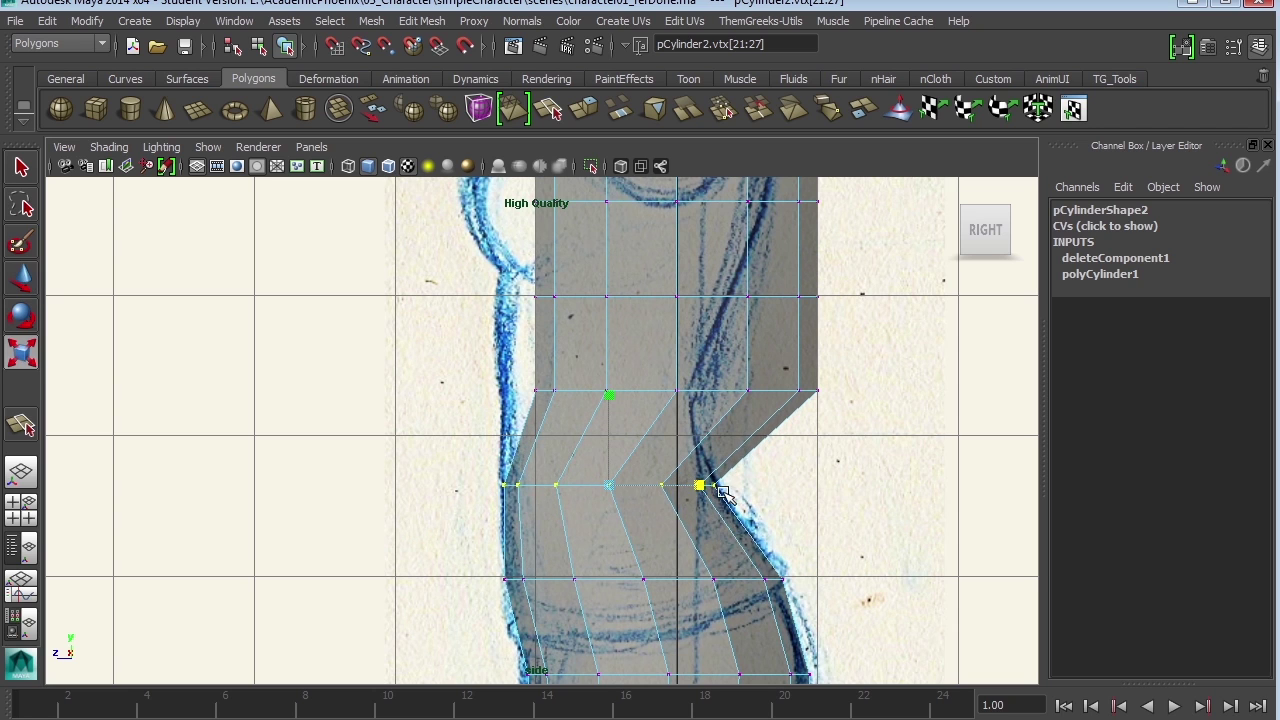
# Step: Move the fifth vertex row from the bottom forward and scale down its depth to fit the sketched waist
pyautogui.keyDown('alt'); pyautogui.moveTo(750, 439); pyautogui.dragTo(774, 563, button='middle'); pyautogui.keyUp('alt')
pyautogui.moveTo(899, 531); pyautogui.dragTo(548, 468)
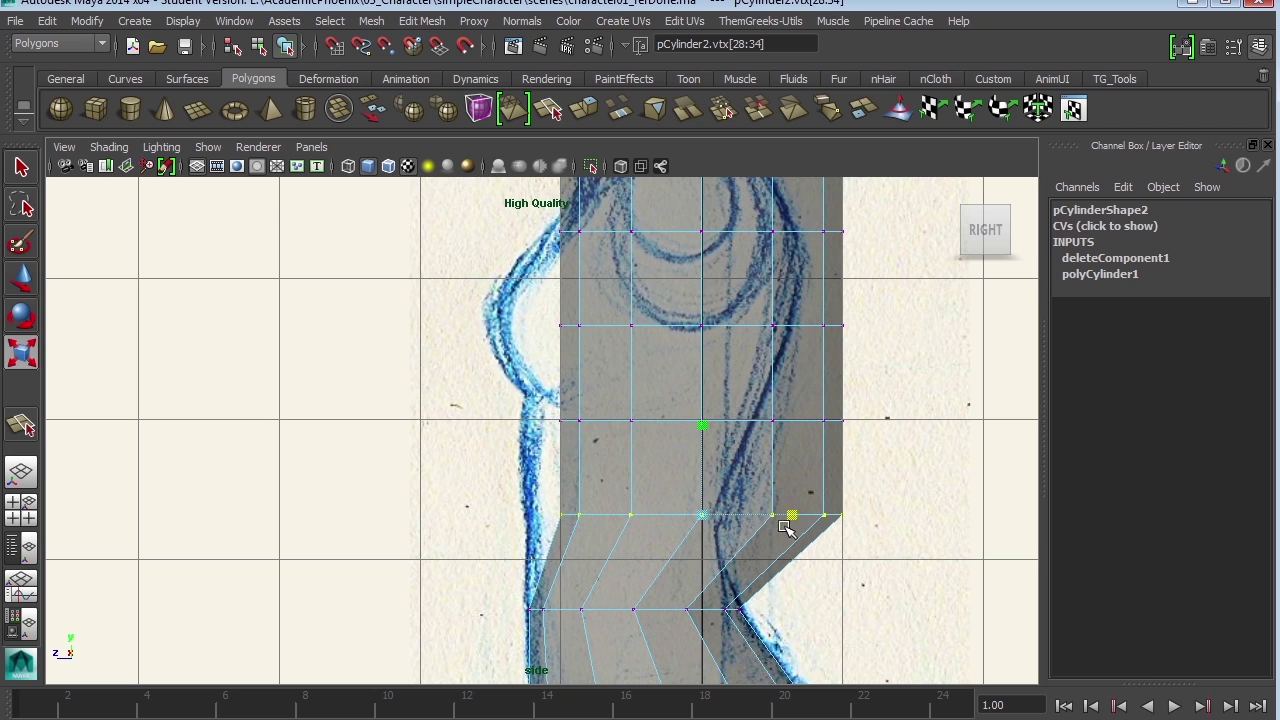
pyautogui.press('w')
pyautogui.moveTo(634, 514); pyautogui.dragTo(557, 514)
pyautogui.press('r')
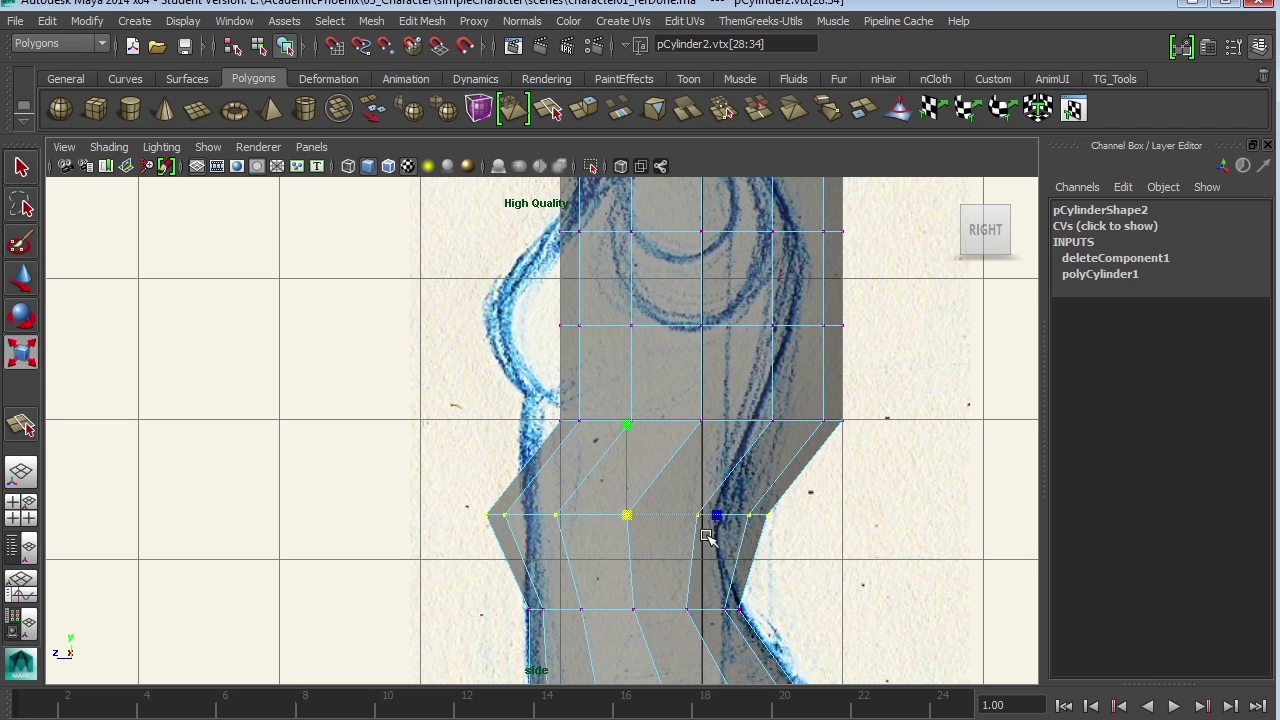
pyautogui.moveTo(720, 515); pyautogui.dragTo(697, 517)
pyautogui.press('w')
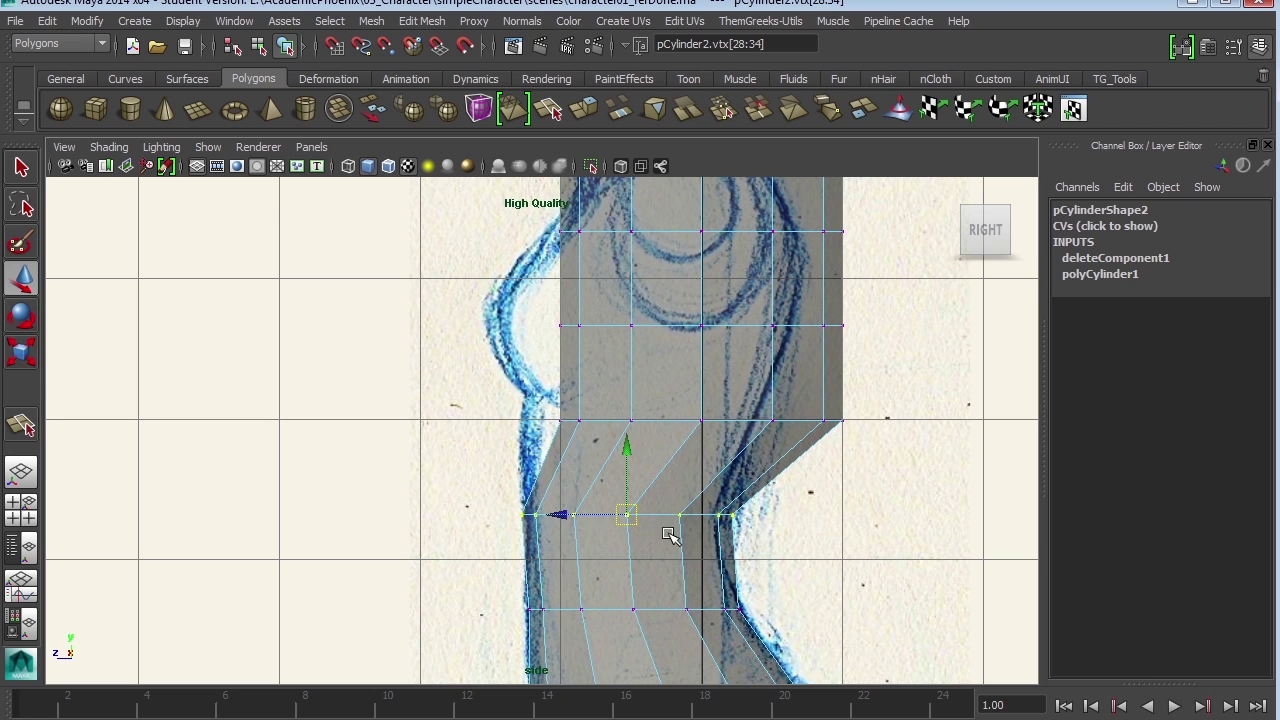
pyautogui.moveTo(557, 514); pyautogui.dragTo(553, 515)
pyautogui.press('r')
pyautogui.moveTo(712, 514); pyautogui.dragTo(704, 515)
# Step: Move the sixth vertex row from the bottom forward and narrow it to the sketched ribcage below the bust
pyautogui.keyDown('alt'); pyautogui.moveTo(715, 461); pyautogui.dragTo(732, 541, button='middle'); pyautogui.keyUp('alt')
pyautogui.moveTo(891, 518); pyautogui.dragTo(523, 460)
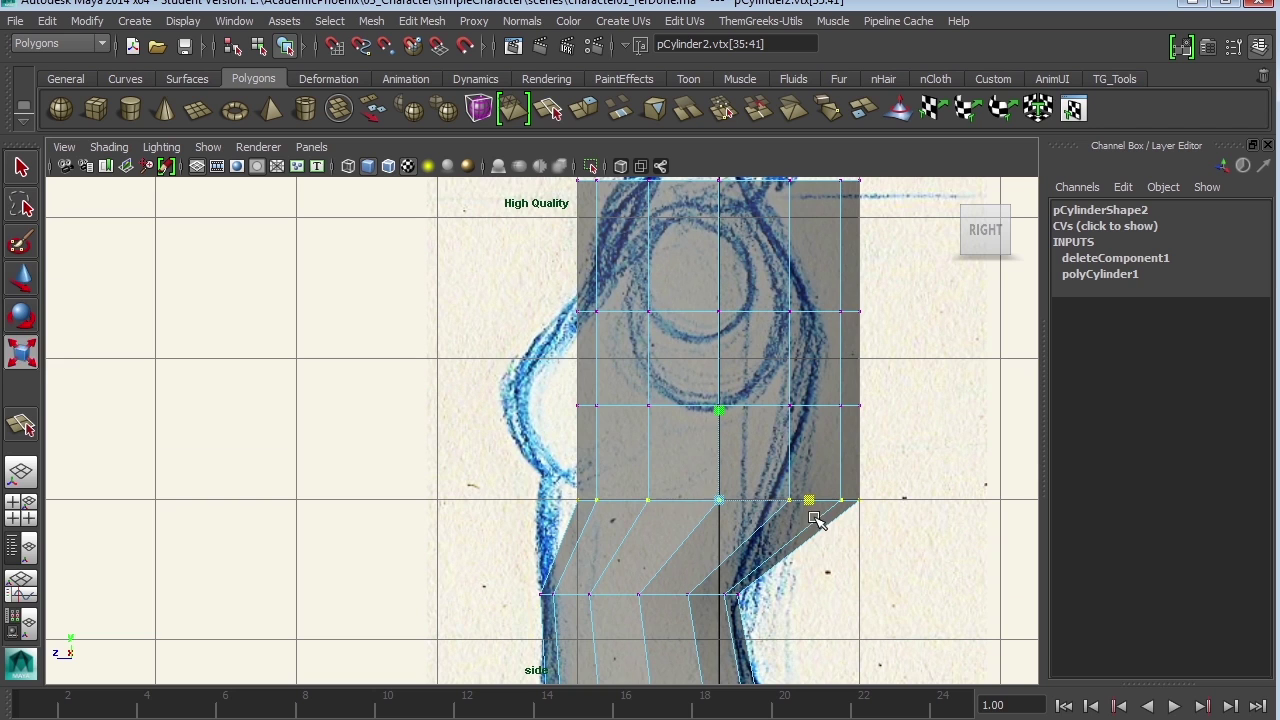
pyautogui.press('w')
pyautogui.moveTo(649, 499); pyautogui.dragTo(583, 495)
pyautogui.press('r')
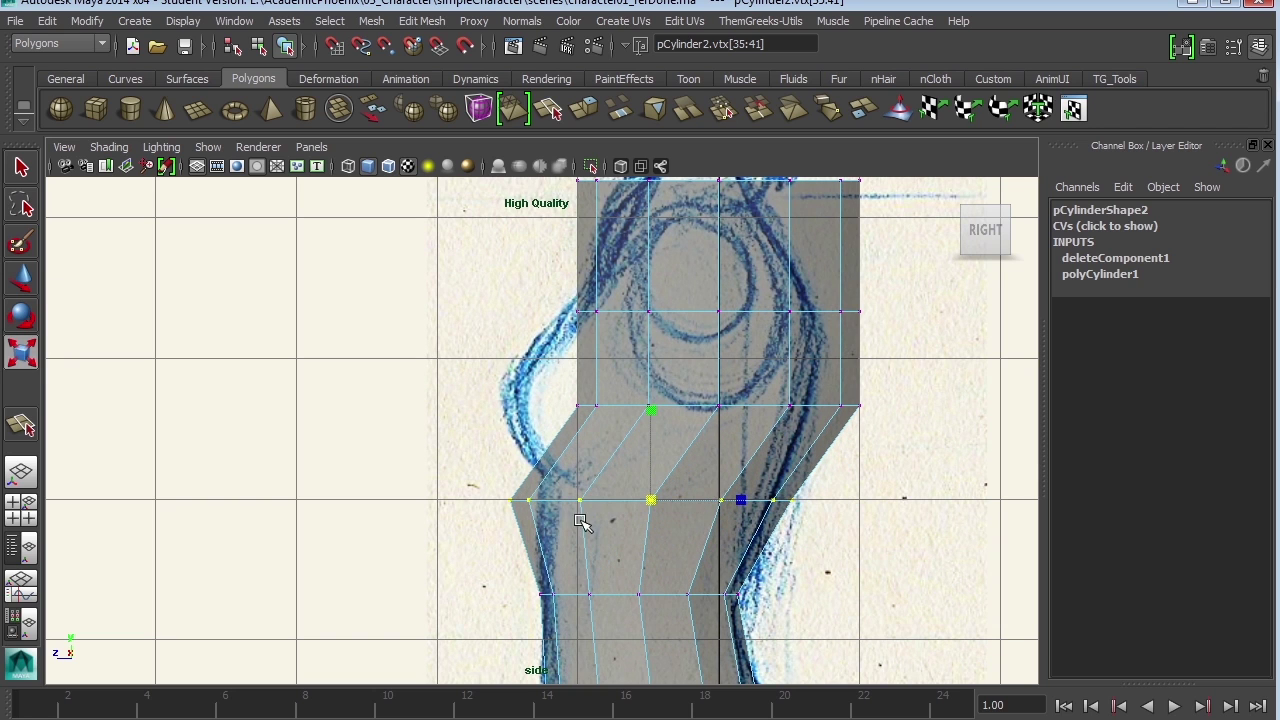
pyautogui.moveTo(748, 510); pyautogui.dragTo(733, 500)
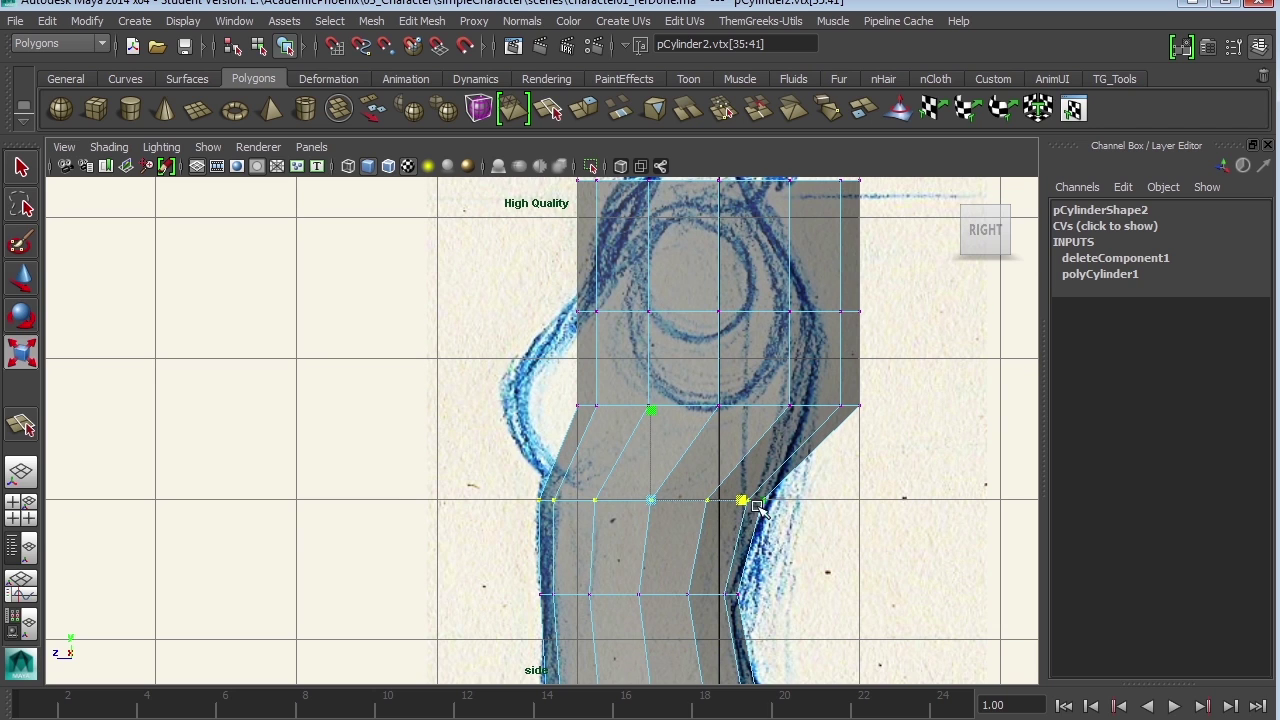
pyautogui.keyDown('alt'); pyautogui.moveTo(752, 500); pyautogui.dragTo(752, 508, button='middle'); pyautogui.keyUp('alt')
pyautogui.press('w')
pyautogui.moveTo(587, 508); pyautogui.dragTo(593, 510)
# Step: Narrow the third vertex row from the top and shift it forward until its back edge follows the sketched back
pyautogui.keyDown('alt'); pyautogui.moveTo(593, 510); pyautogui.dragTo(720, 520, button='middle'); pyautogui.keyUp('alt')
pyautogui.moveTo(886, 514); pyautogui.dragTo(551, 452)
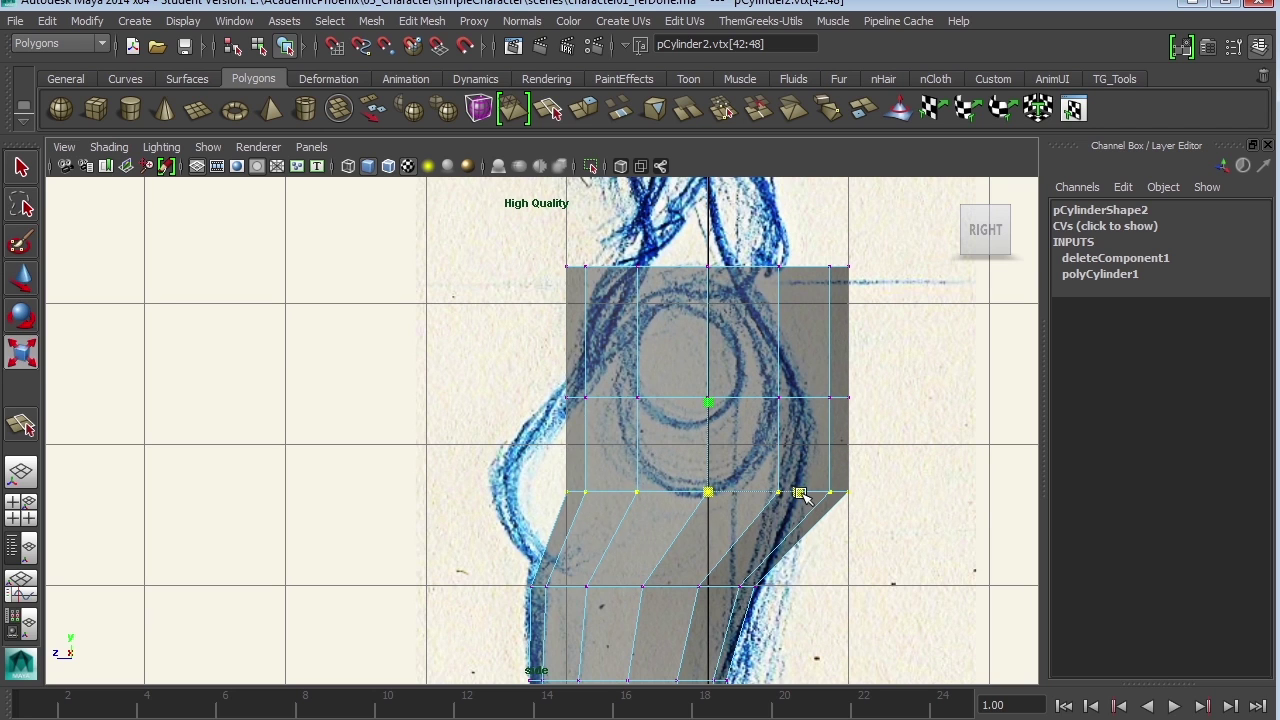
pyautogui.moveTo(801, 492); pyautogui.dragTo(790, 493)
pyautogui.press('w')
pyautogui.moveTo(643, 491); pyautogui.dragTo(610, 489)
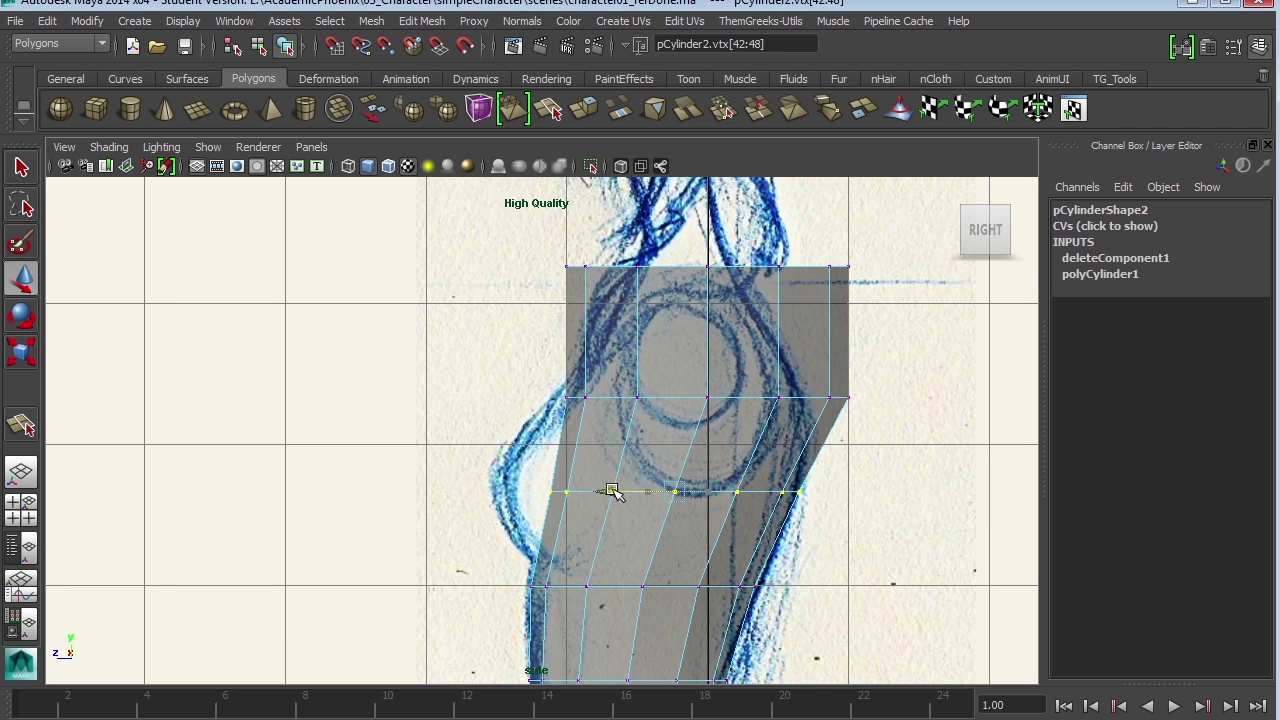
# Step: Raise the vertex row just below the bust slightly and fine-tune its depth and position to the side sketch
pyautogui.moveTo(803, 614); pyautogui.dragTo(512, 532)
pyautogui.moveTo(646, 514); pyautogui.dragTo(646, 509)
pyautogui.press('r')
pyautogui.moveTo(735, 579); pyautogui.dragTo(738, 580)
pyautogui.press('w')
pyautogui.moveTo(577, 580); pyautogui.dragTo(582, 580)
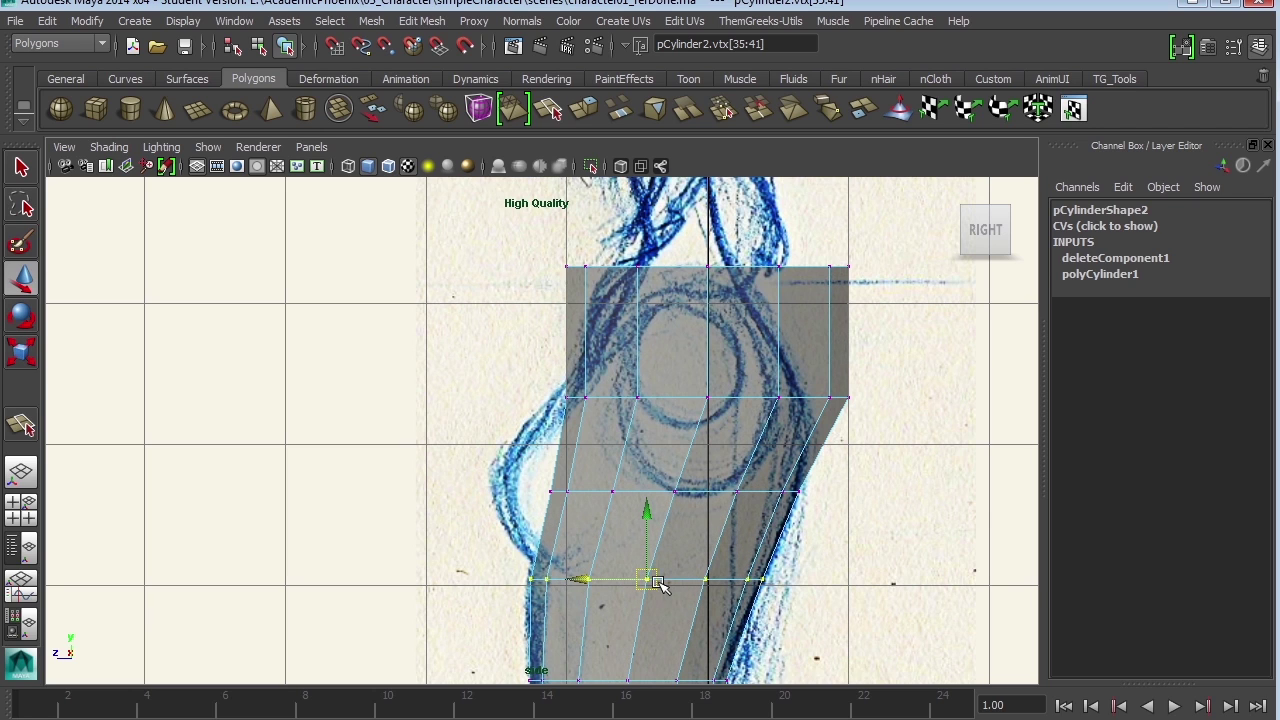
pyautogui.moveTo(651, 514); pyautogui.dragTo(682, 500)
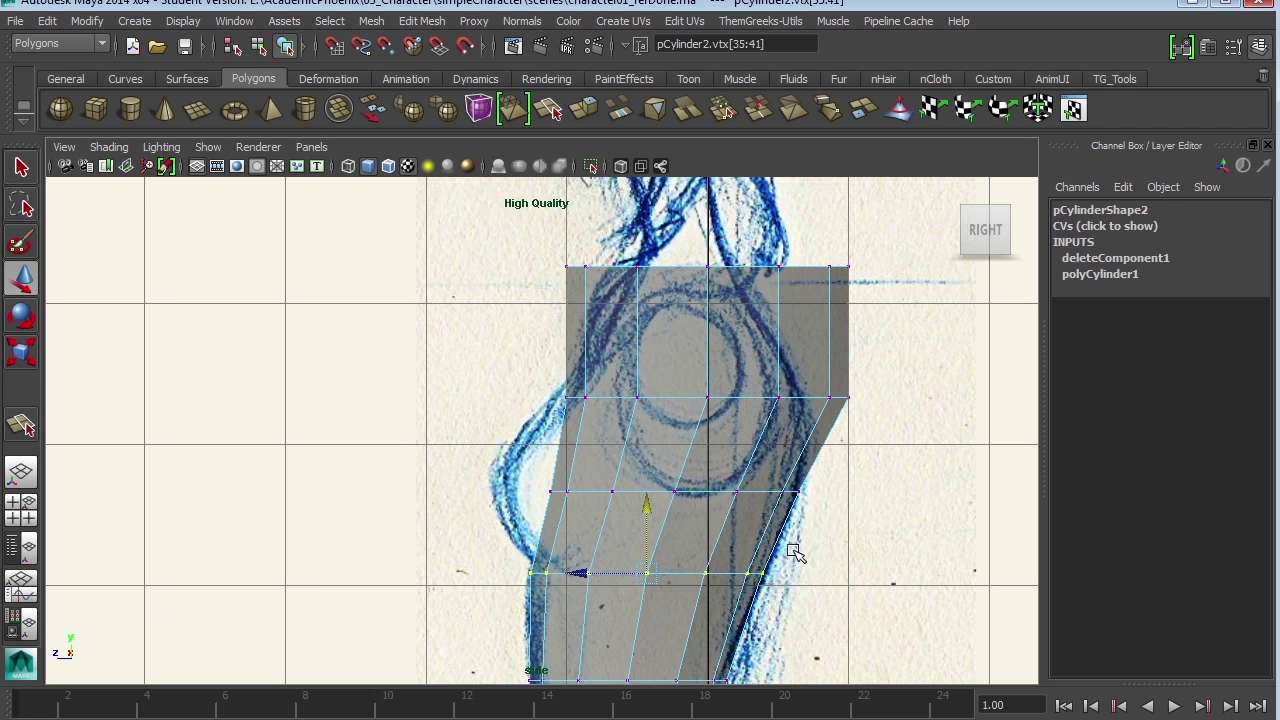
# Step: Narrow the second vertex row from the top and shift it forward to fit the sketched chest and upper back
pyautogui.moveTo(886, 408); pyautogui.dragTo(535, 386)
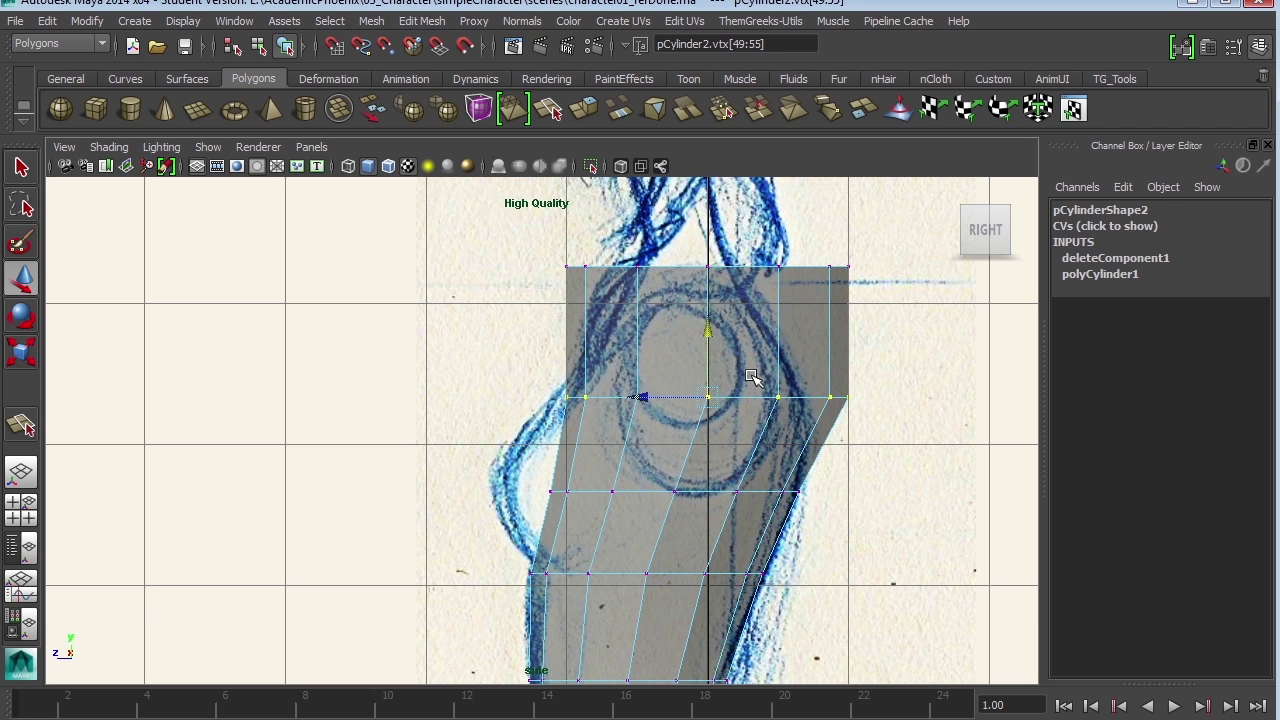
pyautogui.press('r')
pyautogui.moveTo(798, 398); pyautogui.dragTo(788, 397)
pyautogui.press('w')
pyautogui.moveTo(639, 397); pyautogui.dragTo(619, 394)
pyautogui.press('r')
pyautogui.moveTo(771, 401); pyautogui.dragTo(768, 399)
# Step: Scale the top vertex row down in depth and move it forward to the sketched base of the neck
pyautogui.moveTo(485, 231); pyautogui.dragTo(485, 231)
pyautogui.moveTo(798, 267); pyautogui.dragTo(768, 270)
pyautogui.press('w')
pyautogui.moveTo(680, 275); pyautogui.dragTo(603, 266)
pyautogui.press('r')
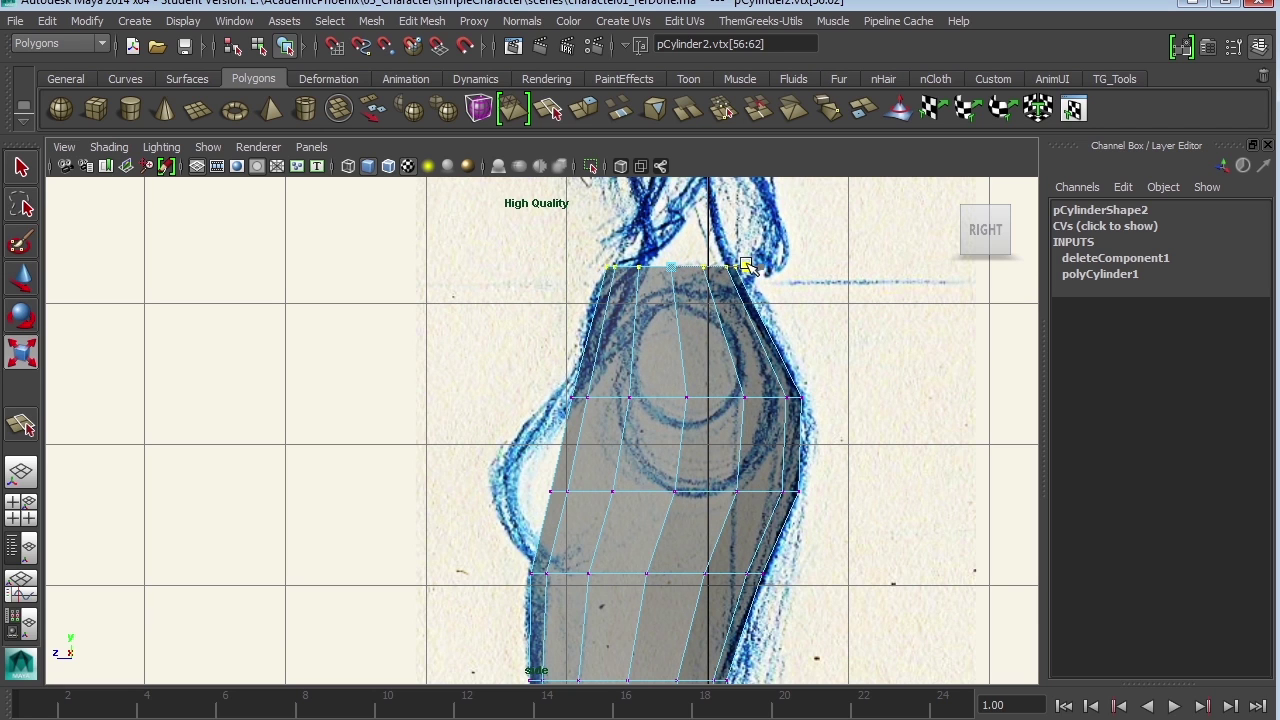
pyautogui.press('w')
pyautogui.moveTo(603, 266); pyautogui.dragTo(607, 267)
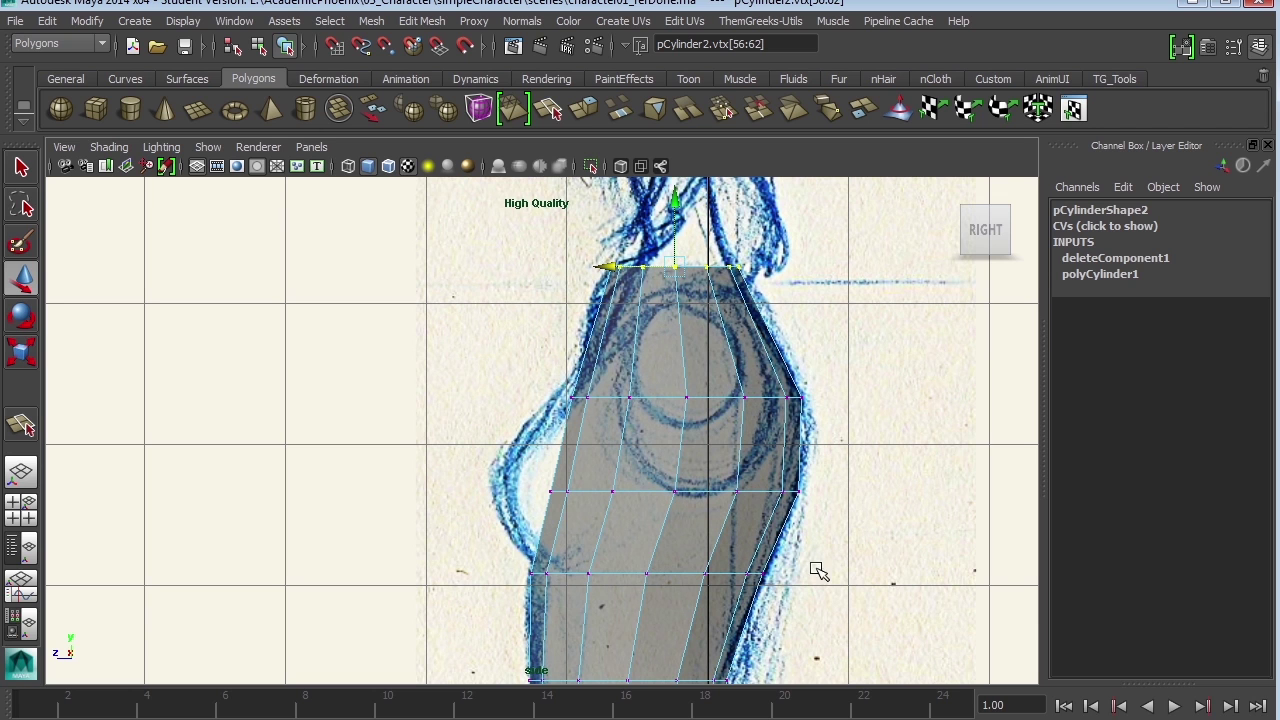
# Step: Examine how the lower torso fits the sketched outline in the front view
pyautogui.press('space')
pyautogui.press('space')
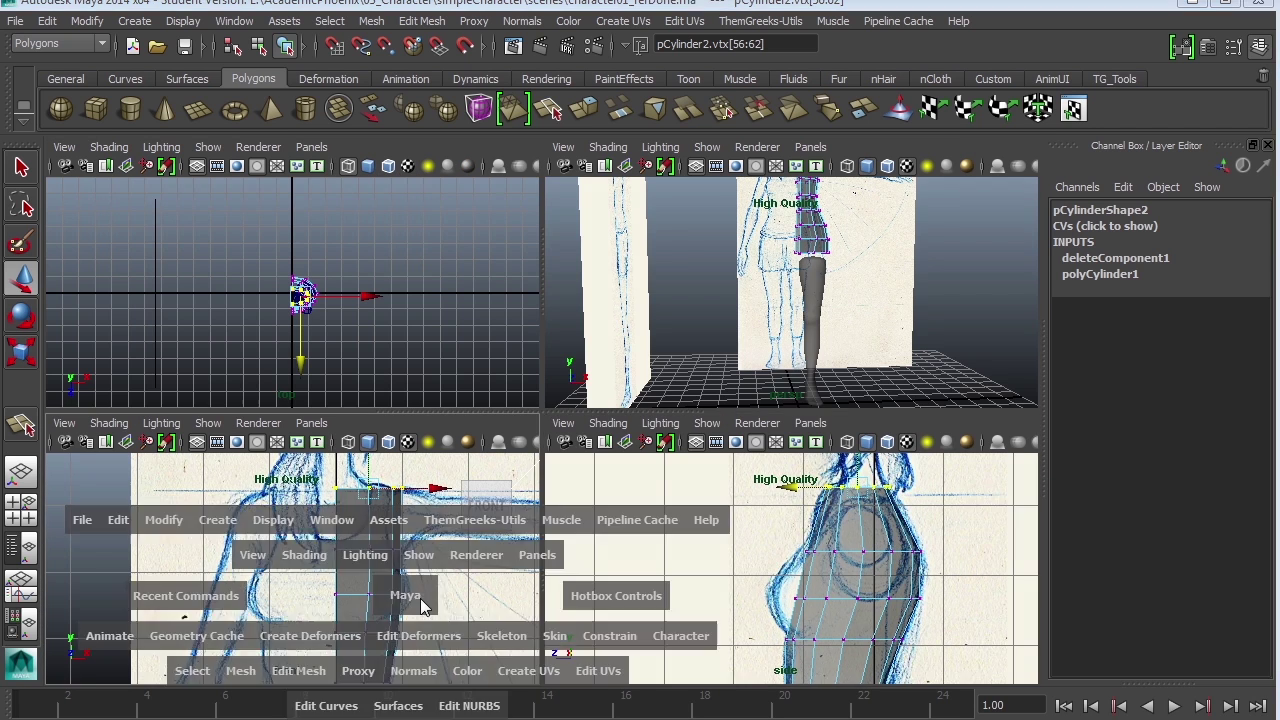
pyautogui.keyDown('alt'); pyautogui.moveTo(750, 543); pyautogui.dragTo(680, 435, button='middle'); pyautogui.keyUp('alt')
pyautogui.keyDown('alt'); pyautogui.moveTo(731, 437); pyautogui.dragTo(780, 440, button='right'); pyautogui.keyUp('alt')
pyautogui.moveTo(780, 438)
pyautogui.keyDown('alt'); pyautogui.mouseDown(button='middle')
pyautogui.moveTo(774, 320)
pyautogui.moveTo(805, 674)
pyautogui.moveTo(813, 533)
pyautogui.moveTo(780, 531)
pyautogui.moveTo(771, 420)
pyautogui.moveTo(800, 421)
pyautogui.mouseUp(button='middle'); pyautogui.keyUp('alt')
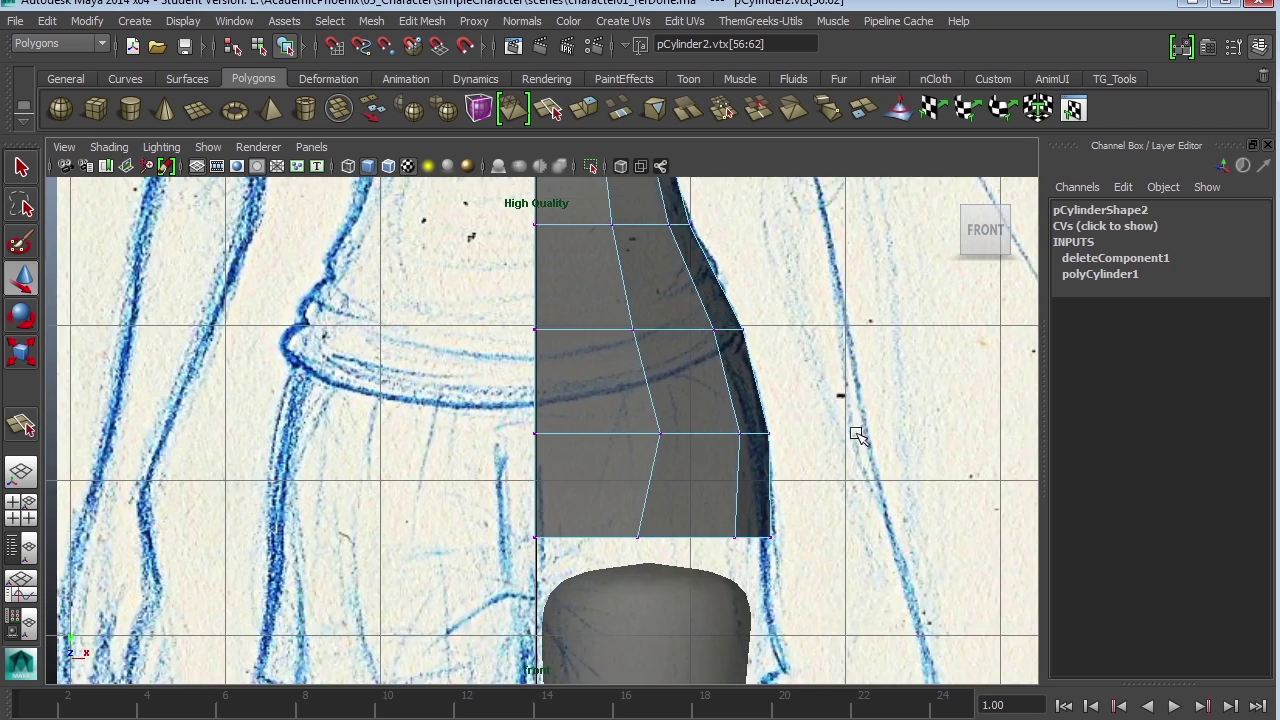
pyautogui.press('space')
pyautogui.press('space')
# Step: Use the Insert Edge Loop Tool to add an edge loop midway between the torso's two bottom rows
pyautogui.keyDown('alt'); pyautogui.moveTo(700, 334); pyautogui.dragTo(620, 315, button='middle'); pyautogui.keyUp('alt')
pyautogui.click(418, 22)
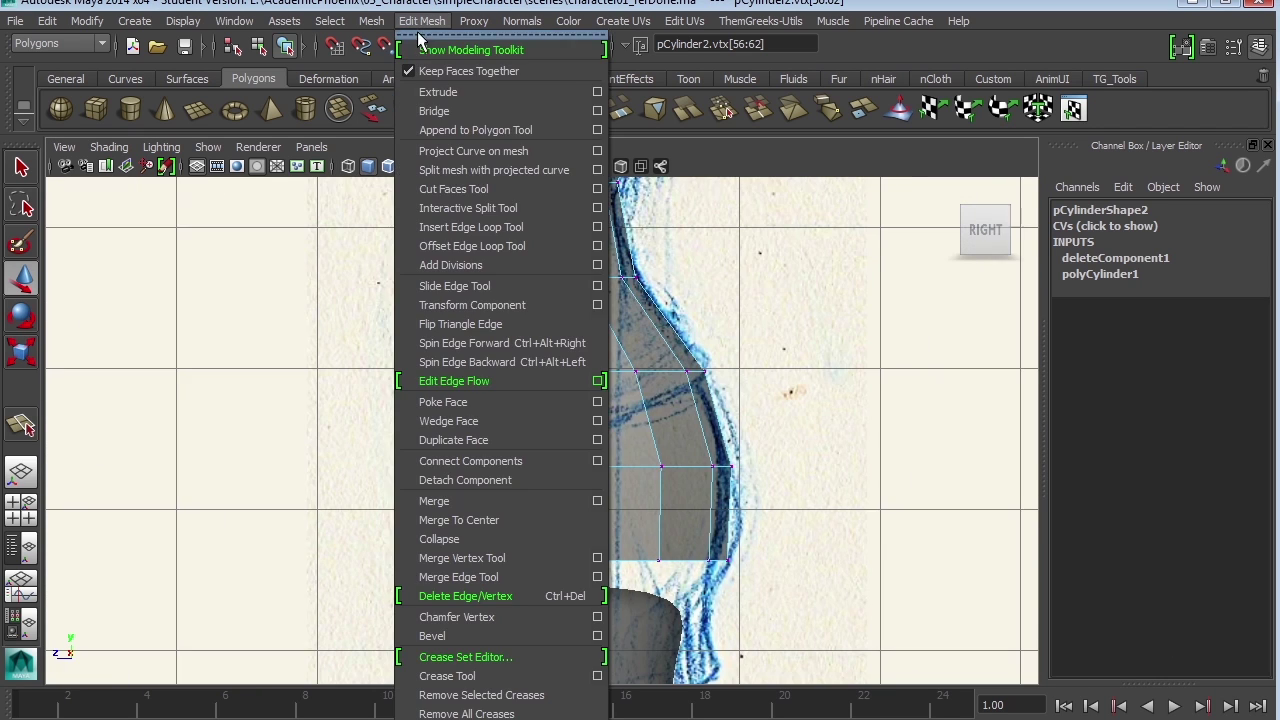
pyautogui.click(497, 222)
pyautogui.keyDown('alt'); pyautogui.moveTo(877, 366); pyautogui.dragTo(1020, 530, button='right'); pyautogui.keyUp('alt')
pyautogui.keyDown('alt'); pyautogui.moveTo(1020, 530); pyautogui.dragTo(974, 480, button='middle'); pyautogui.keyUp('alt')
pyautogui.keyDown('alt'); pyautogui.moveTo(799, 453); pyautogui.dragTo(926, 518, button='right'); pyautogui.keyUp('alt')
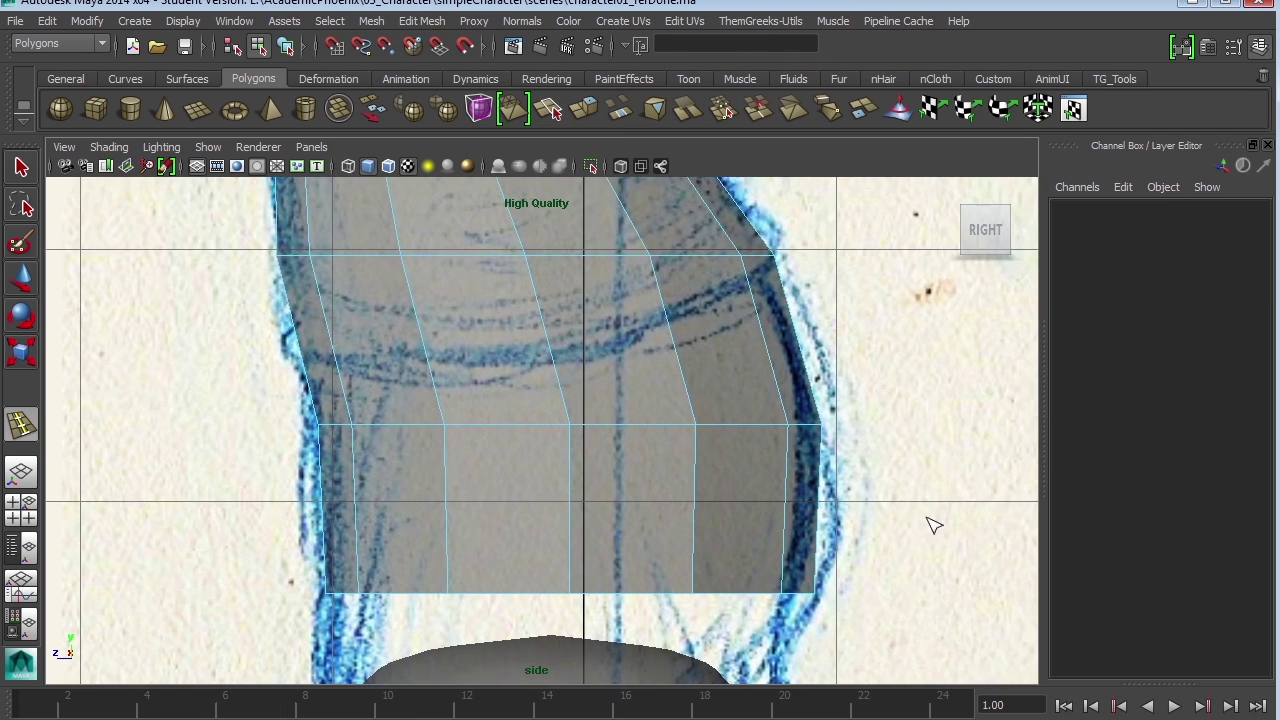
pyautogui.keyDown('alt'); pyautogui.moveTo(926, 518); pyautogui.dragTo(946, 478, button='middle'); pyautogui.keyUp('alt')
pyautogui.click(838, 470)
# Step: Widen the new hip edge loop in depth and shift it slightly backward to round out the sketched buttocks
pyautogui.press('w')
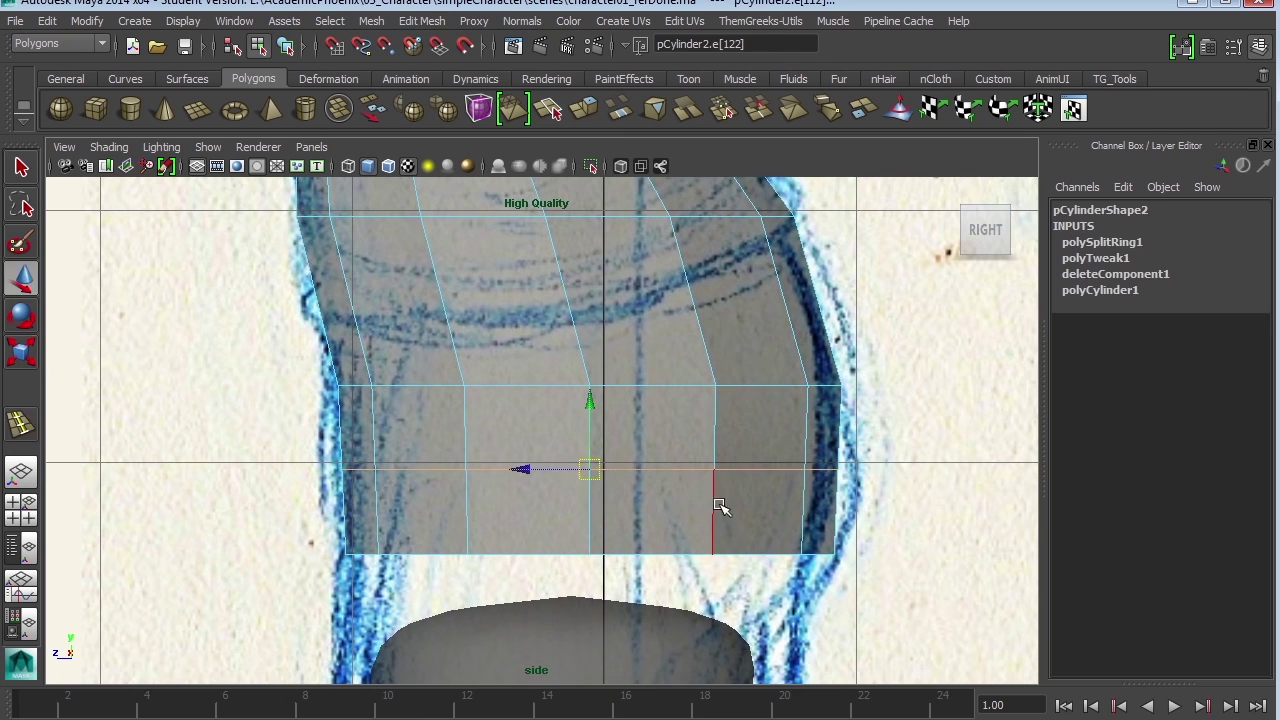
pyautogui.press('r')
pyautogui.moveTo(680, 467); pyautogui.dragTo(680, 467)
pyautogui.press('w')
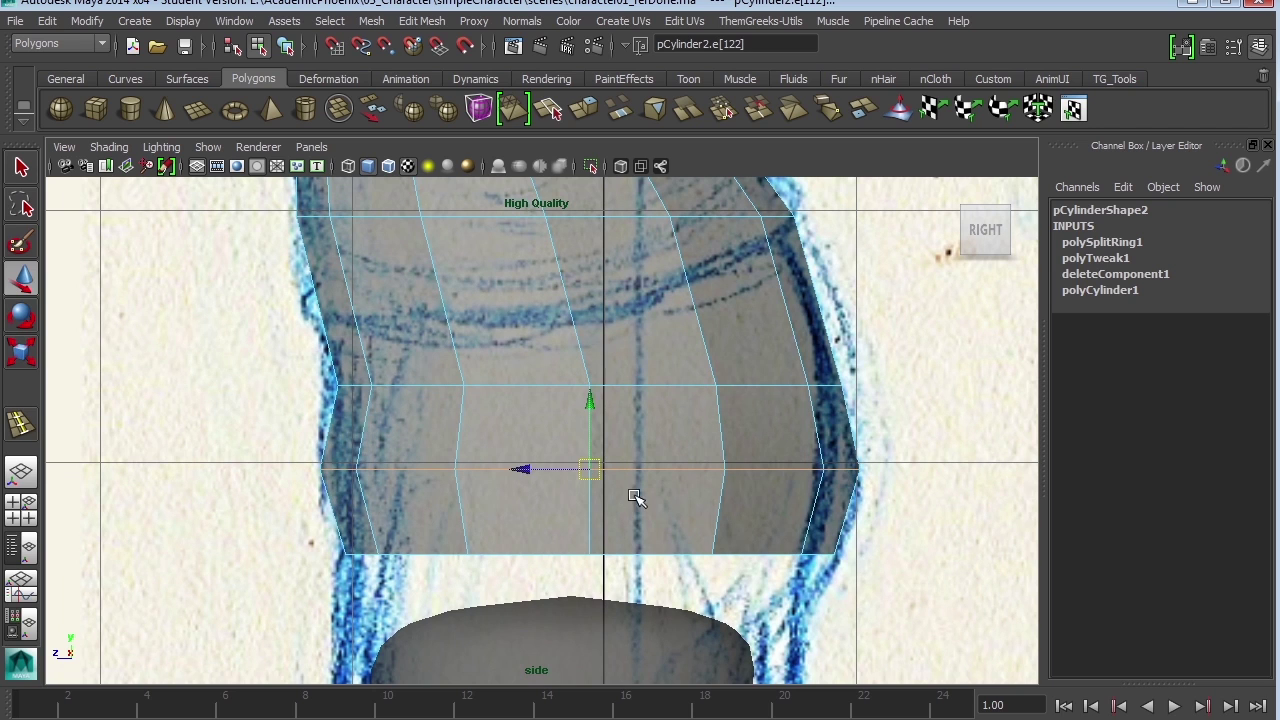
pyautogui.moveTo(528, 471); pyautogui.dragTo(534, 471)
pyautogui.moveTo(689, 468); pyautogui.dragTo(683, 469, button='middle')
# Step: Insert an edge loop at the sketched belt line above the hips, widen it and shift it slightly backward
pyautogui.keyDown('alt'); pyautogui.moveTo(786, 382); pyautogui.dragTo(790, 473, button='middle'); pyautogui.keyUp('alt')
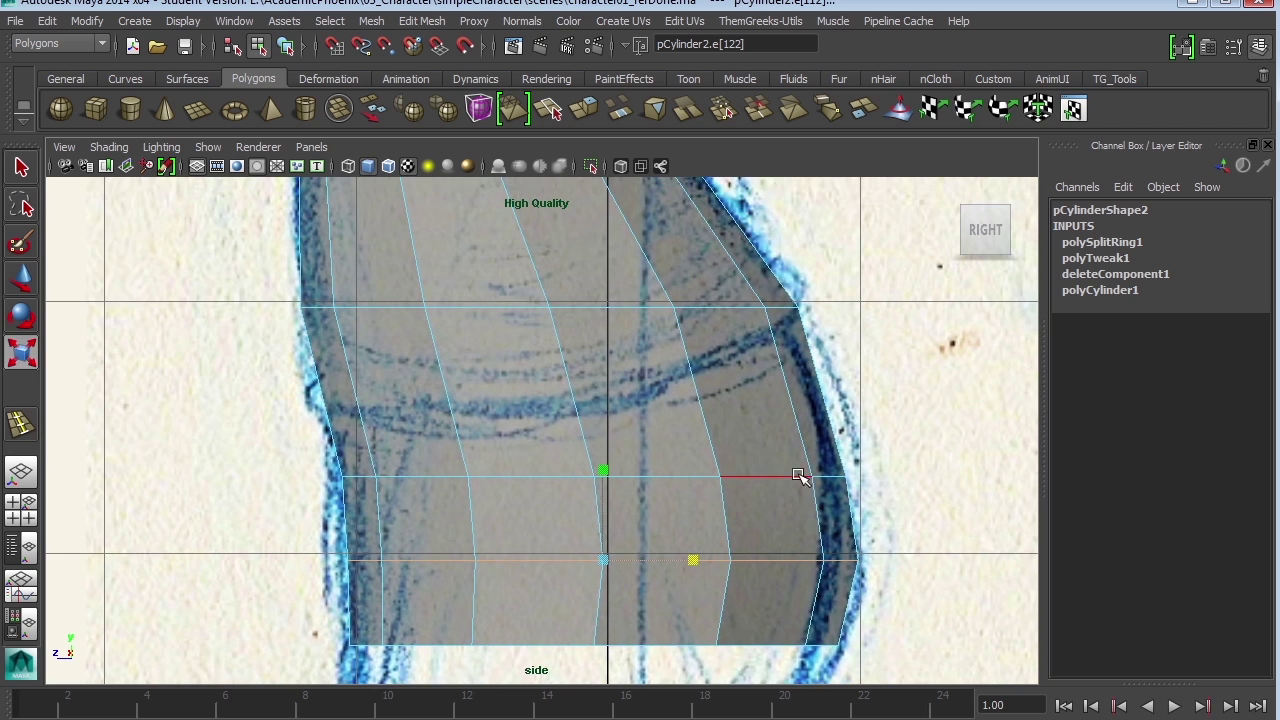
pyautogui.press('y')
pyautogui.click(830, 396)
pyautogui.press('w')
pyautogui.press('r')
pyautogui.moveTo(662, 398); pyautogui.dragTo(683, 407)
pyautogui.moveTo(524, 400)
pyautogui.mouseDown()
pyautogui.moveTo(506, 397)
pyautogui.moveTo(538, 401)
pyautogui.mouseUp()
pyautogui.press('r')
pyautogui.moveTo(674, 394); pyautogui.dragTo(671, 395)
pyautogui.press('w')
# Step: Insert an edge loop just below the narrowest part of the waist and fit its depth and position to the sketch
pyautogui.keyDown('alt'); pyautogui.moveTo(731, 350); pyautogui.dragTo(763, 557, button='middle'); pyautogui.keyUp('alt')
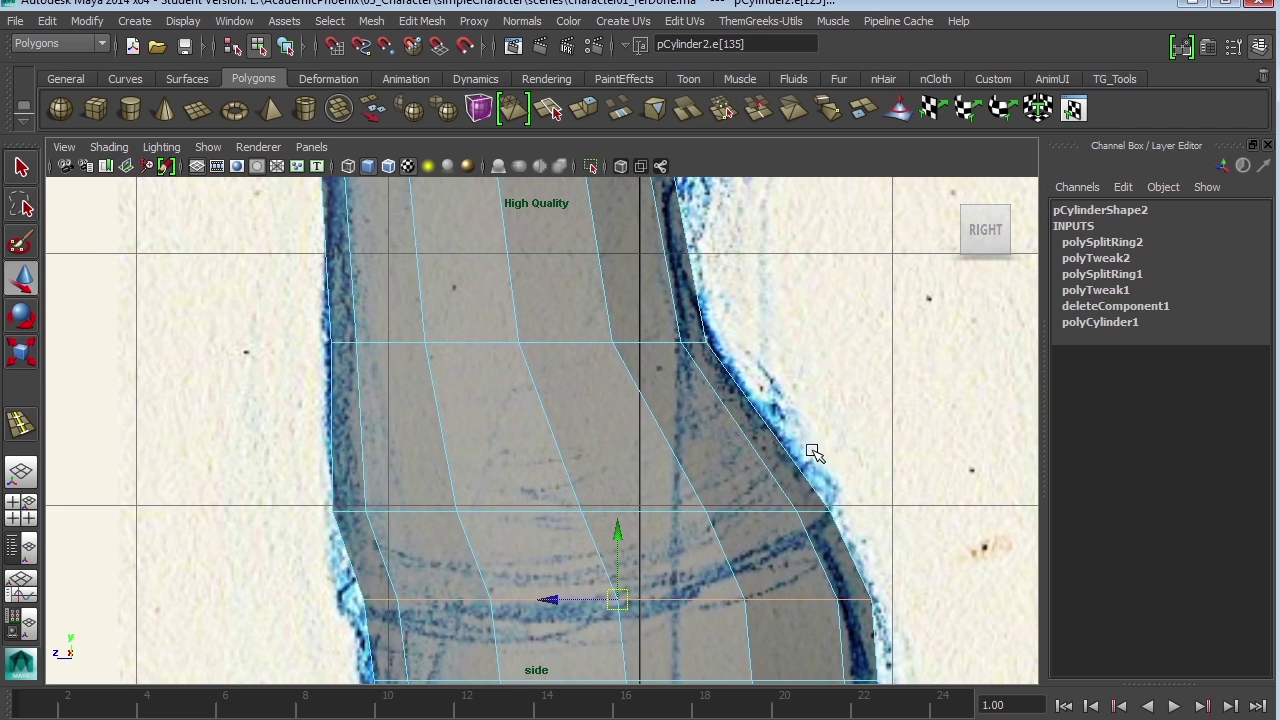
pyautogui.keyDown('alt'); pyautogui.moveTo(768, 346); pyautogui.dragTo(816, 497, button='middle'); pyautogui.keyUp('alt')
pyautogui.keyDown('alt'); pyautogui.moveTo(798, 384); pyautogui.dragTo(784, 366, button='middle'); pyautogui.keyUp('alt')
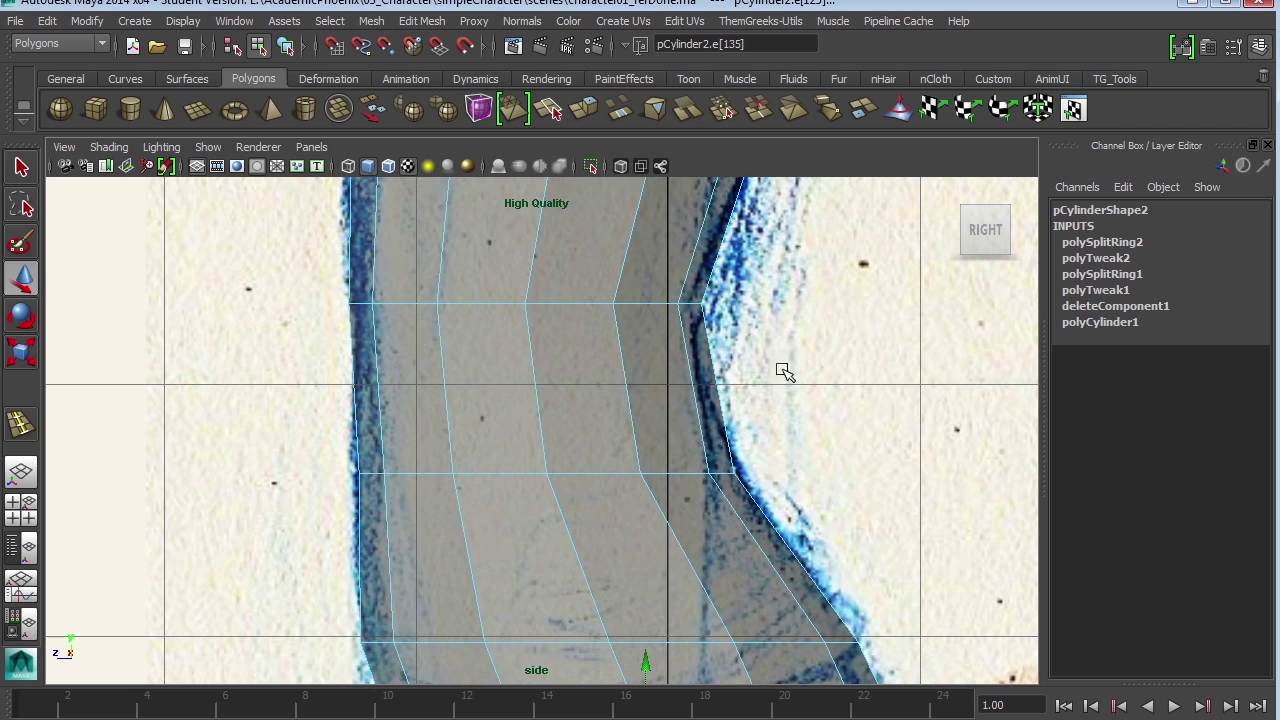
pyautogui.press('y')
pyautogui.click(720, 393)
pyautogui.press('r')
pyautogui.moveTo(607, 389); pyautogui.dragTo(623, 386)
pyautogui.press('w')
pyautogui.moveTo(466, 387); pyautogui.dragTo(470, 388)
# Step: Insert an edge loop across the chest between the second and third rows from the top and widen it slightly in depth
pyautogui.keyDown('alt'); pyautogui.moveTo(724, 302); pyautogui.dragTo(731, 450, button='middle'); pyautogui.keyUp('alt')
pyautogui.keyDown('alt'); pyautogui.moveTo(795, 240); pyautogui.dragTo(765, 468, button='middle'); pyautogui.keyUp('alt')
pyautogui.press('g')
pyautogui.click(790, 372)
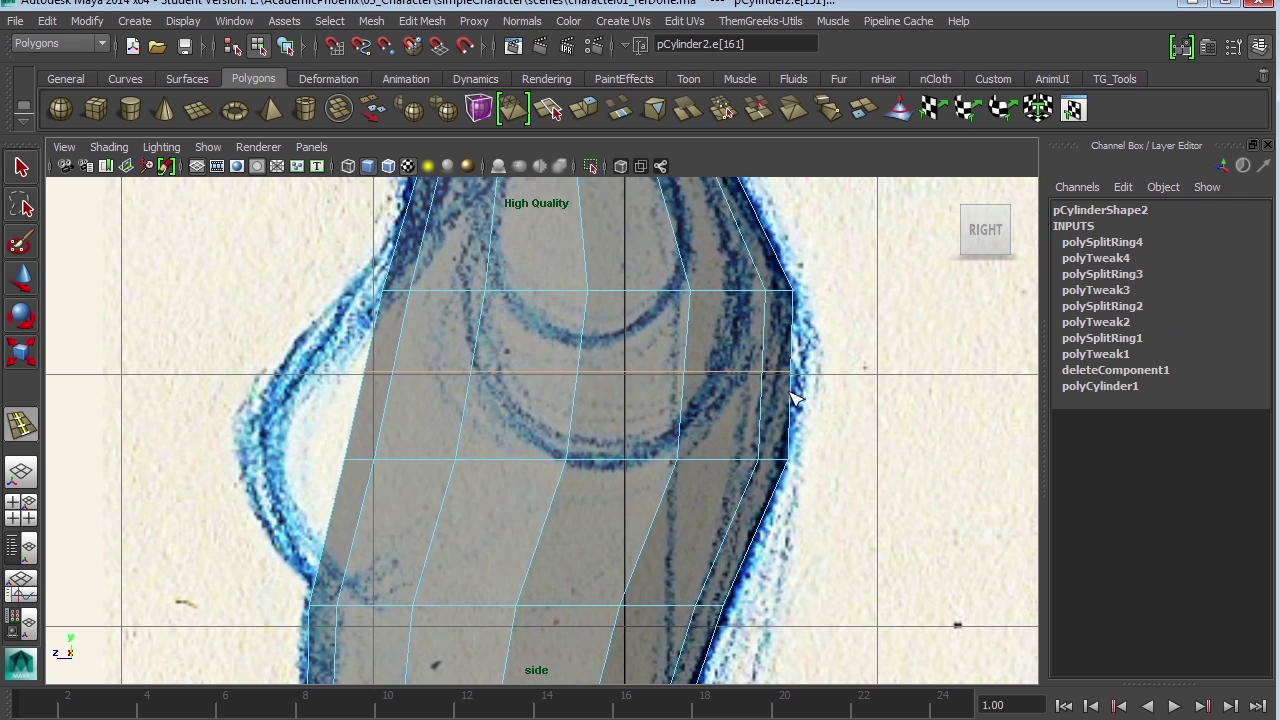
pyautogui.press('r')
pyautogui.moveTo(664, 371); pyautogui.dragTo(674, 371, button='middle')
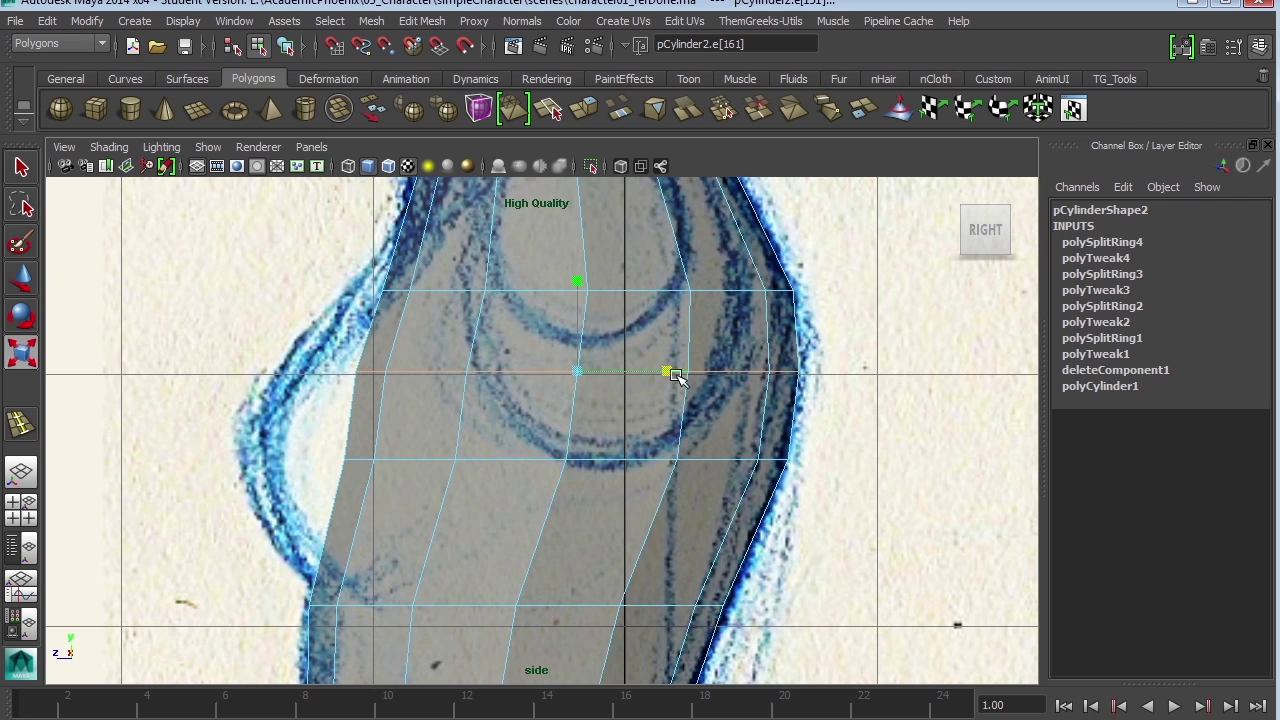
# Step: Insert an edge loop between the top two rows of the torso, across the sketched armhole
pyautogui.press('w')
pyautogui.click(510, 370)
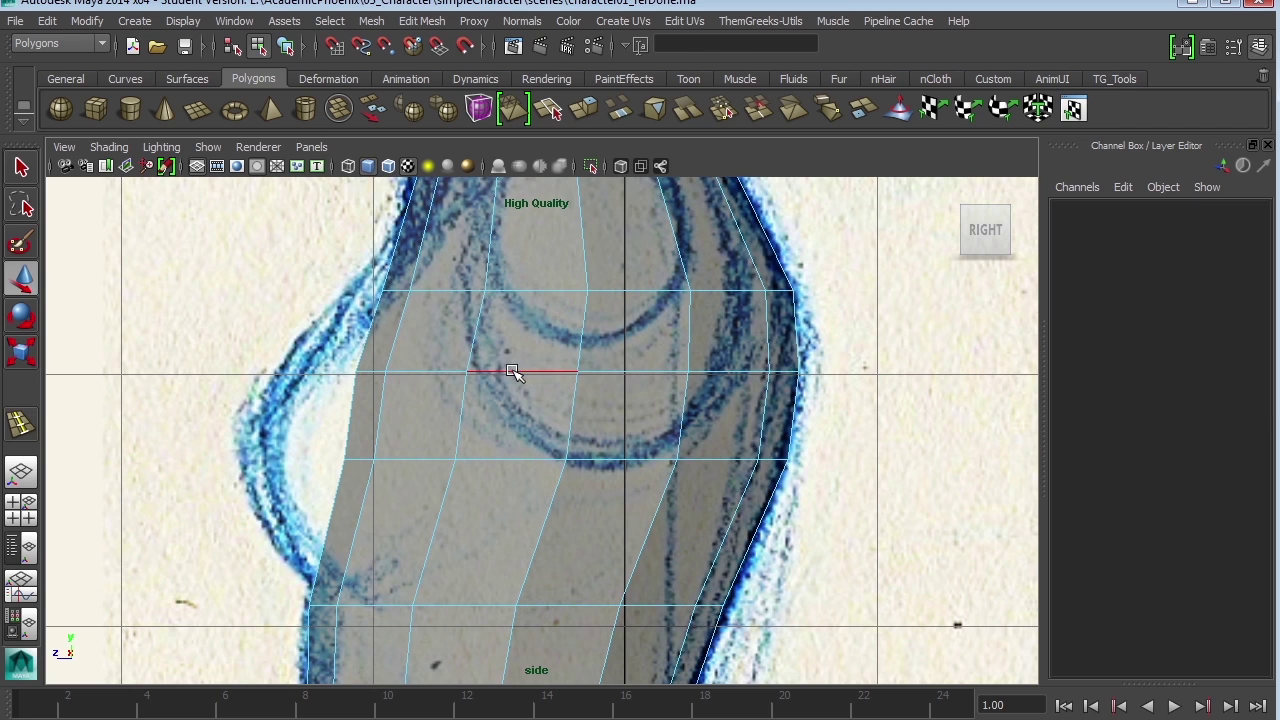
pyautogui.keyDown('alt'); pyautogui.moveTo(676, 417); pyautogui.dragTo(690, 543, button='middle'); pyautogui.keyUp('alt')
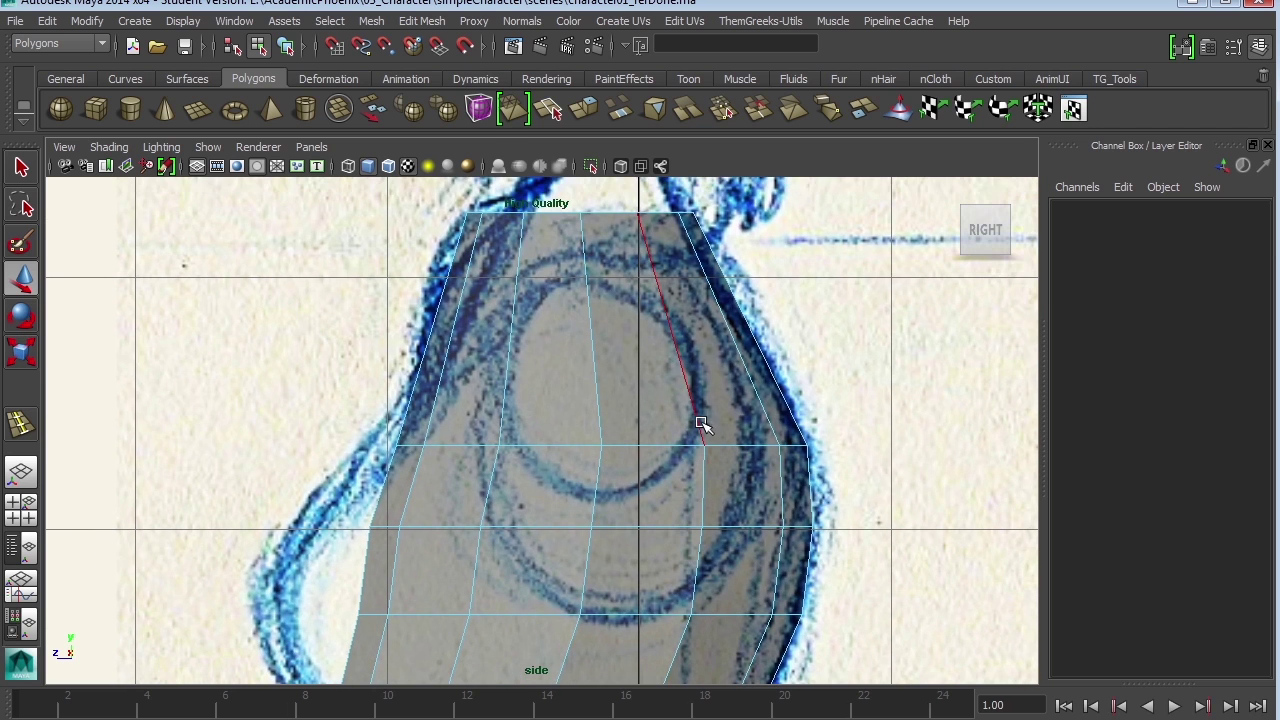
pyautogui.click(760, 344)
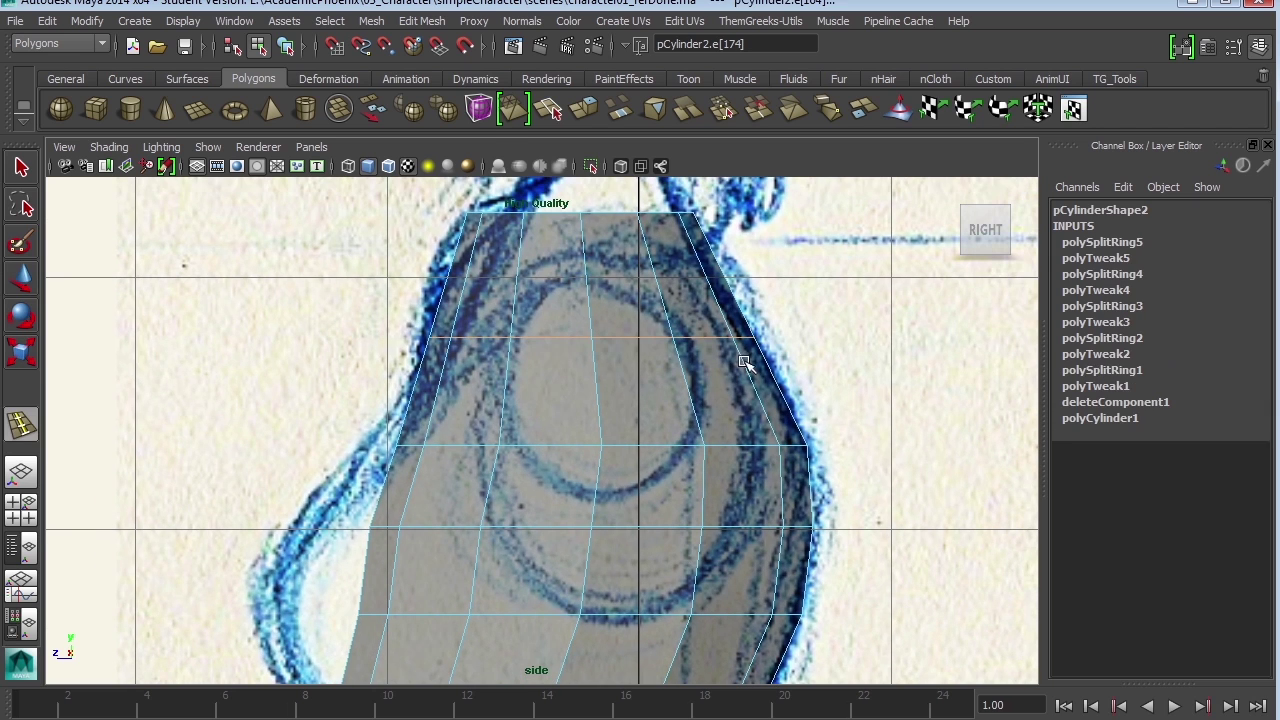
pyautogui.moveTo(527, 339); pyautogui.dragTo(525, 340)
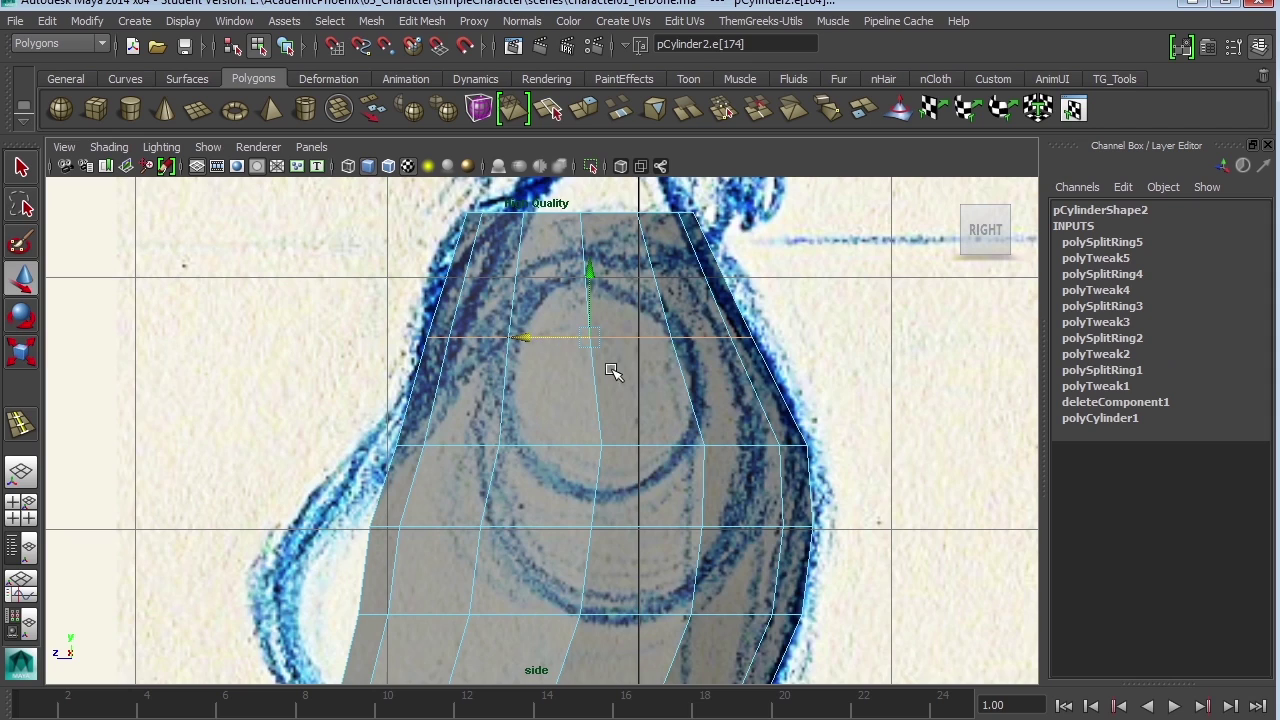
# Step: In the front view, adjust the inner vertices of the two lowest hip rows sideways to even out the edge flow
pyautogui.press('space')
pyautogui.press('space')
pyautogui.keyDown('alt'); pyautogui.moveTo(593, 496); pyautogui.dragTo(494, 449, button='middle'); pyautogui.keyUp('alt')
pyautogui.keyDown('alt'); pyautogui.moveTo(494, 449); pyautogui.dragTo(620, 437, button='right'); pyautogui.keyUp('alt')
pyautogui.moveTo(545, 418); pyautogui.dragTo(515, 431)
pyautogui.moveTo(593, 472); pyautogui.dragTo(614, 472)
pyautogui.press('r')
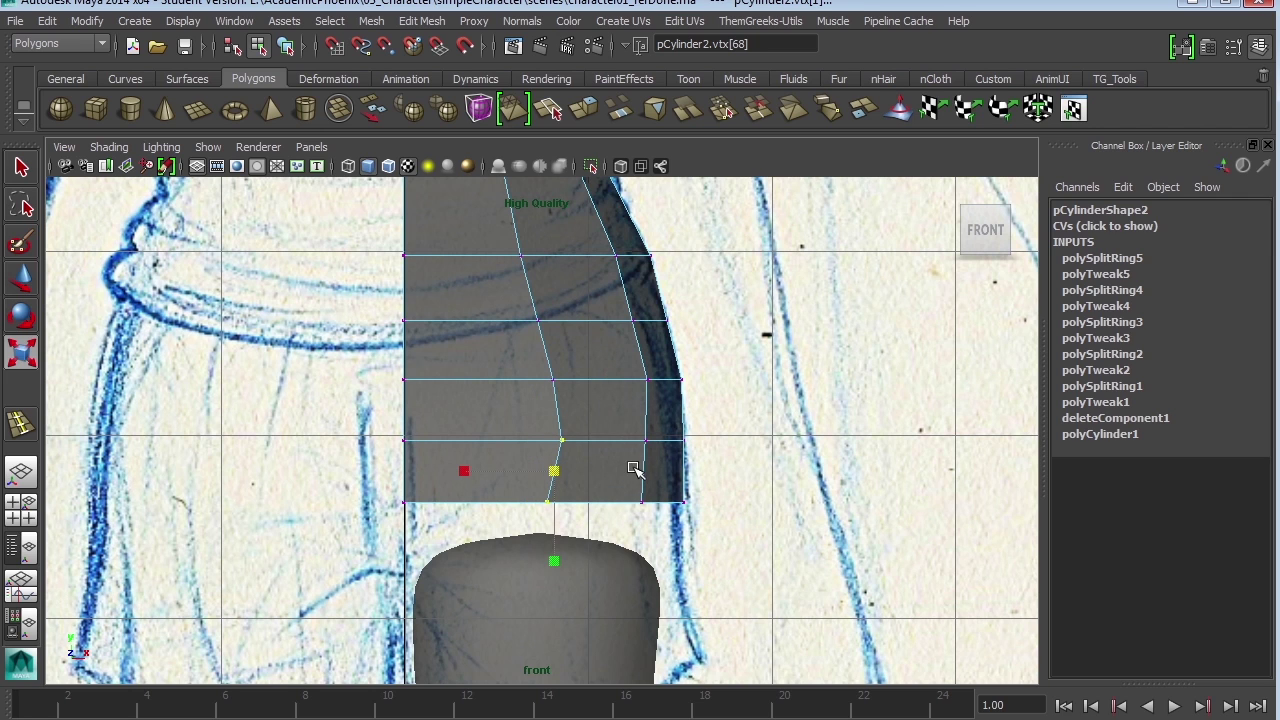
pyautogui.press('w')
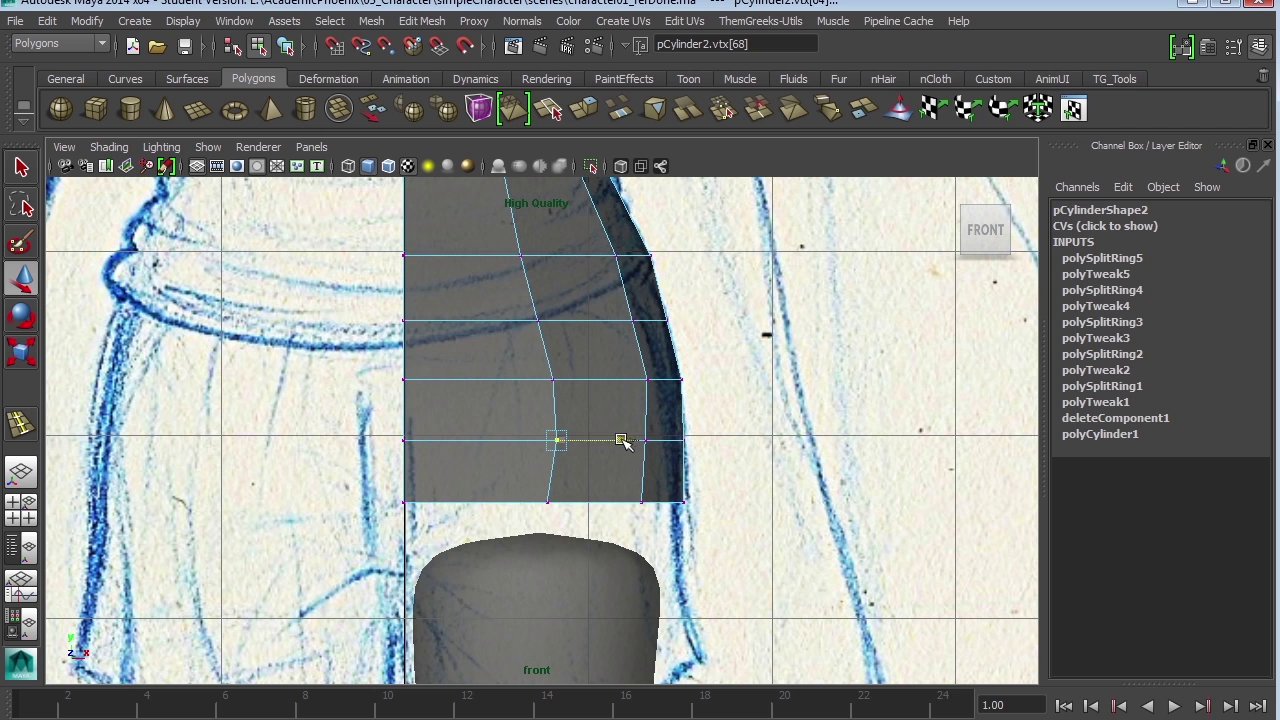
pyautogui.moveTo(548, 484); pyautogui.dragTo(547, 483)
# Step: Move the outer vertices of the loop just below the waist slightly inward to match the front sketch
pyautogui.keyDown('alt'); pyautogui.moveTo(695, 465); pyautogui.dragTo(728, 592, button='middle'); pyautogui.keyUp('alt')
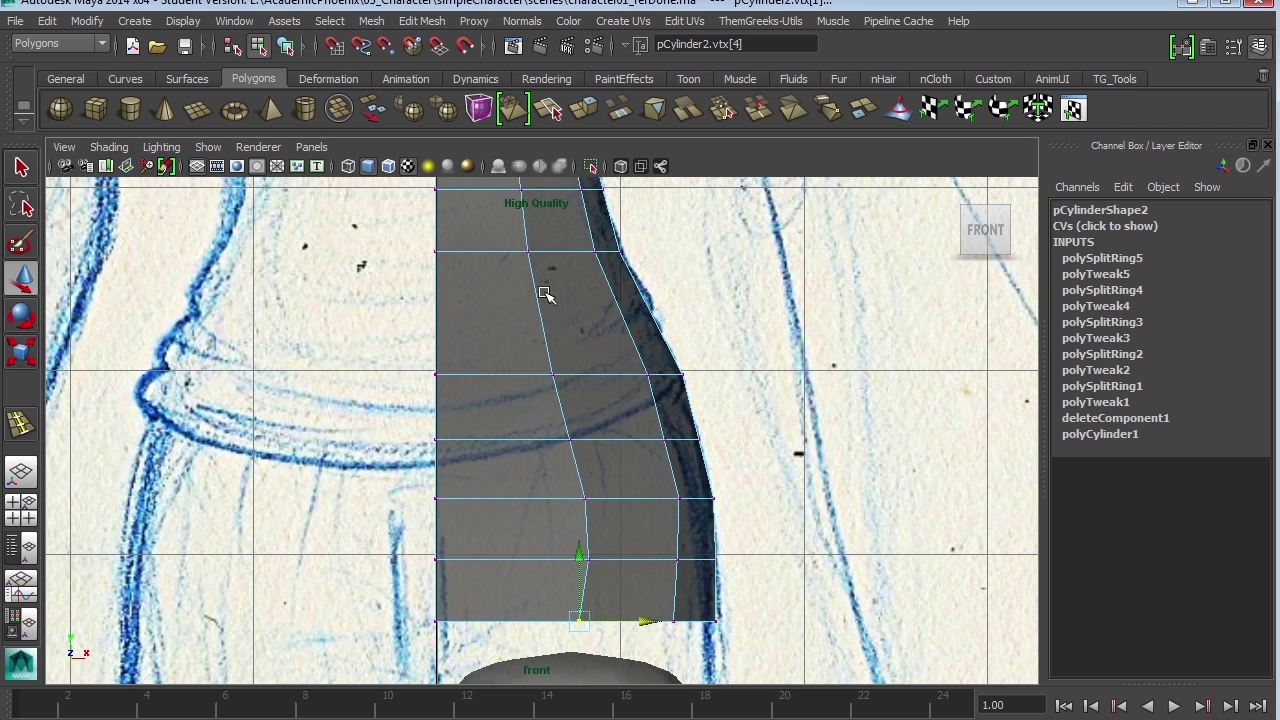
pyautogui.keyDown('alt'); pyautogui.moveTo(695, 396); pyautogui.dragTo(769, 472, button='middle'); pyautogui.keyUp('alt')
pyautogui.scroll(3, 656, 375)
pyautogui.moveTo(647, 445)
pyautogui.keyDown('alt'); pyautogui.mouseDown(button='middle')
pyautogui.moveTo(666, 522)
pyautogui.moveTo(657, 566)
pyautogui.mouseUp(button='middle'); pyautogui.keyUp('alt')
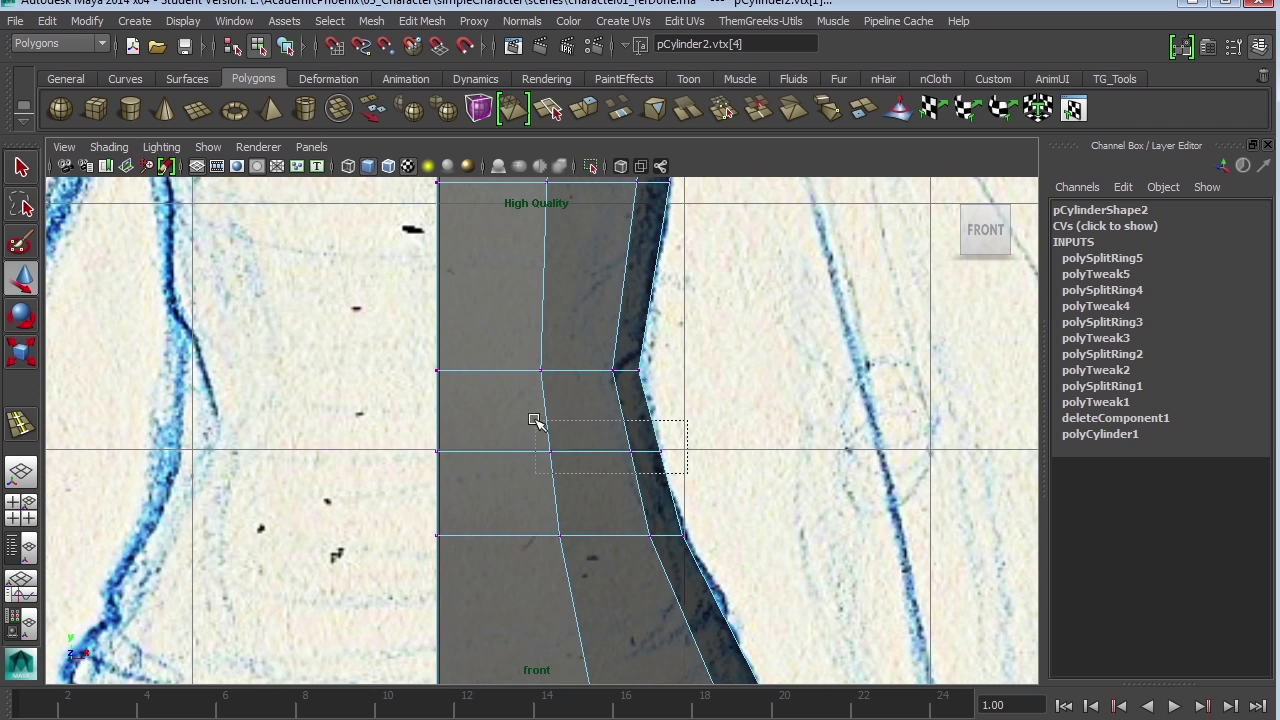
pyautogui.moveTo(671, 455); pyautogui.dragTo(666, 455)
# Step: Pull the outer vertices of the third row from the top inward at the sketched armpit
pyautogui.keyDown('alt'); pyautogui.moveTo(698, 356); pyautogui.dragTo(711, 582, button='middle'); pyautogui.keyUp('alt')
pyautogui.moveTo(700, 402)
pyautogui.keyDown('alt'); pyautogui.mouseDown(button='middle')
pyautogui.moveTo(703, 477)
pyautogui.moveTo(691, 423)
pyautogui.moveTo(716, 498)
pyautogui.mouseUp(button='middle'); pyautogui.keyUp('alt')
pyautogui.moveTo(575, 418); pyautogui.dragTo(576, 419)
pyautogui.moveTo(720, 462); pyautogui.dragTo(685, 462)
# Step: Shift the new upper-chest loop's vertices inward in the front view and narrow their spacing
pyautogui.moveTo(736, 370); pyautogui.dragTo(568, 338)
pyautogui.moveTo(716, 356); pyautogui.dragTo(666, 352)
pyautogui.press('r')
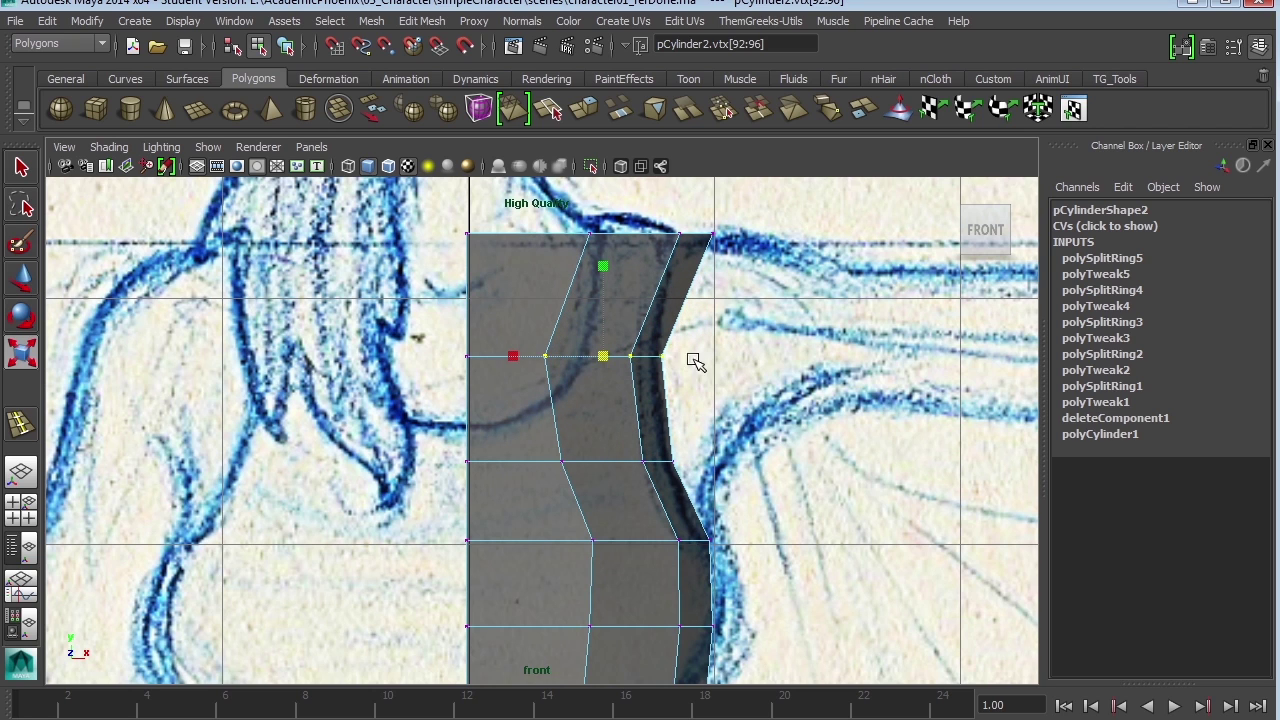
pyautogui.moveTo(548, 358); pyautogui.dragTo(614, 383)
pyautogui.press('w')
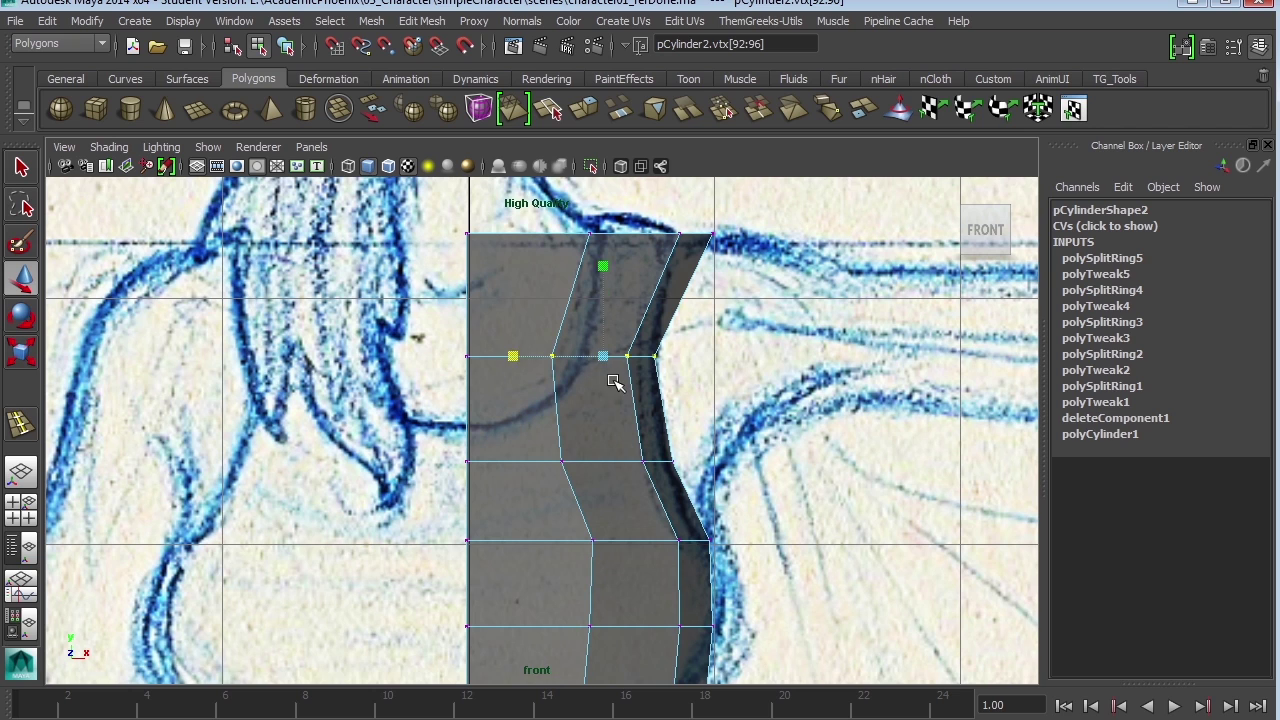
# Step: Pull the outer vertices of the top shoulder row inward so the upper torso narrows in the front view
pyautogui.moveTo(627, 226); pyautogui.dragTo(582, 222)
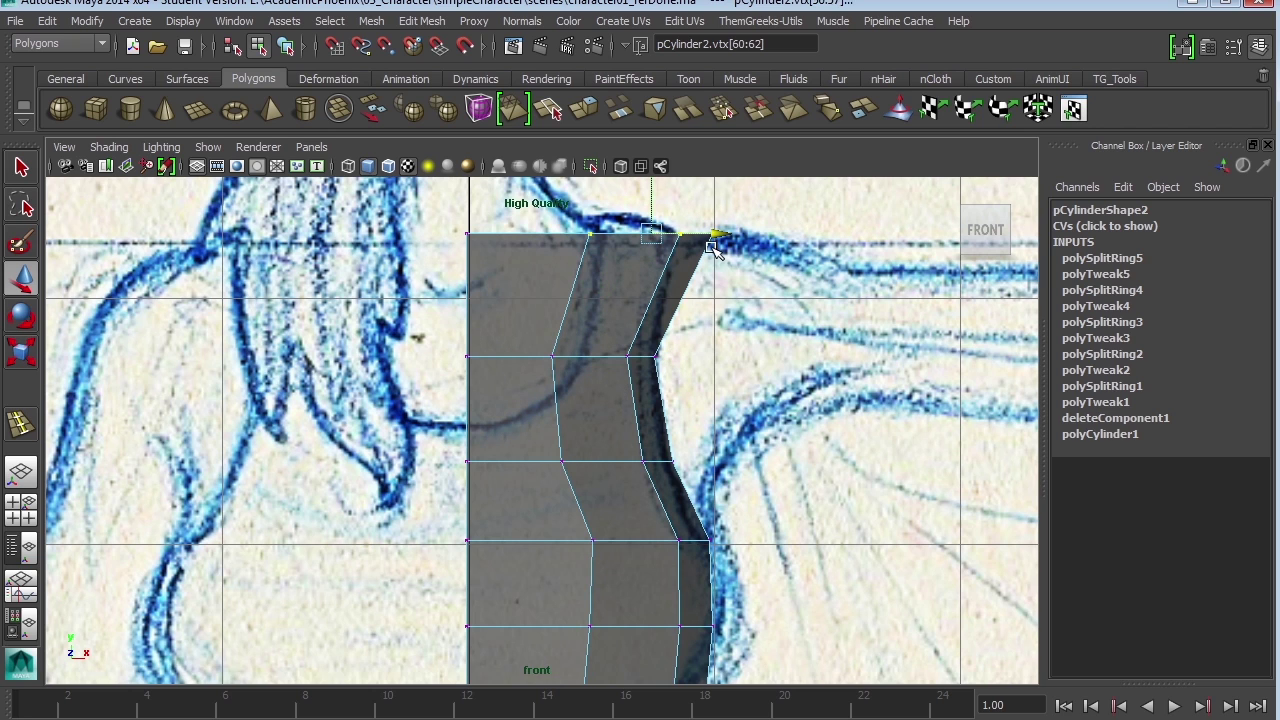
pyautogui.moveTo(723, 233); pyautogui.dragTo(689, 236)
pyautogui.scroll(-8, 792, 535)
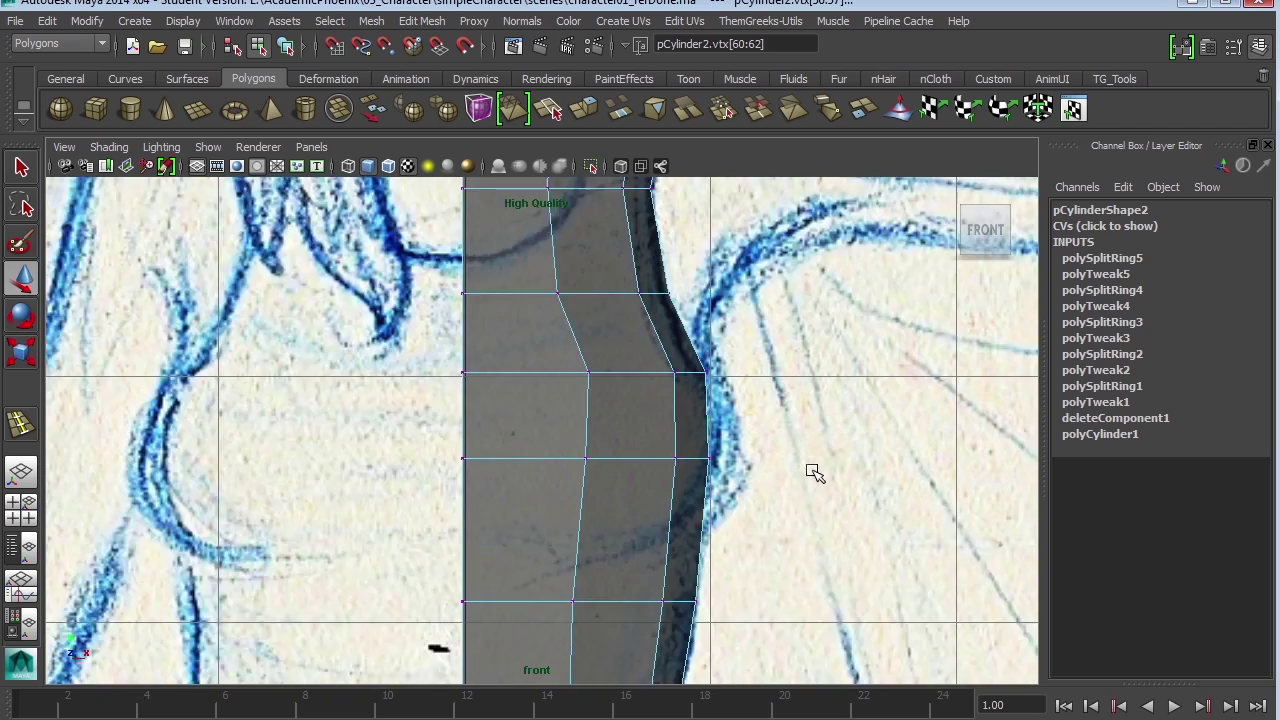
pyautogui.scroll(-2, 795, 470)
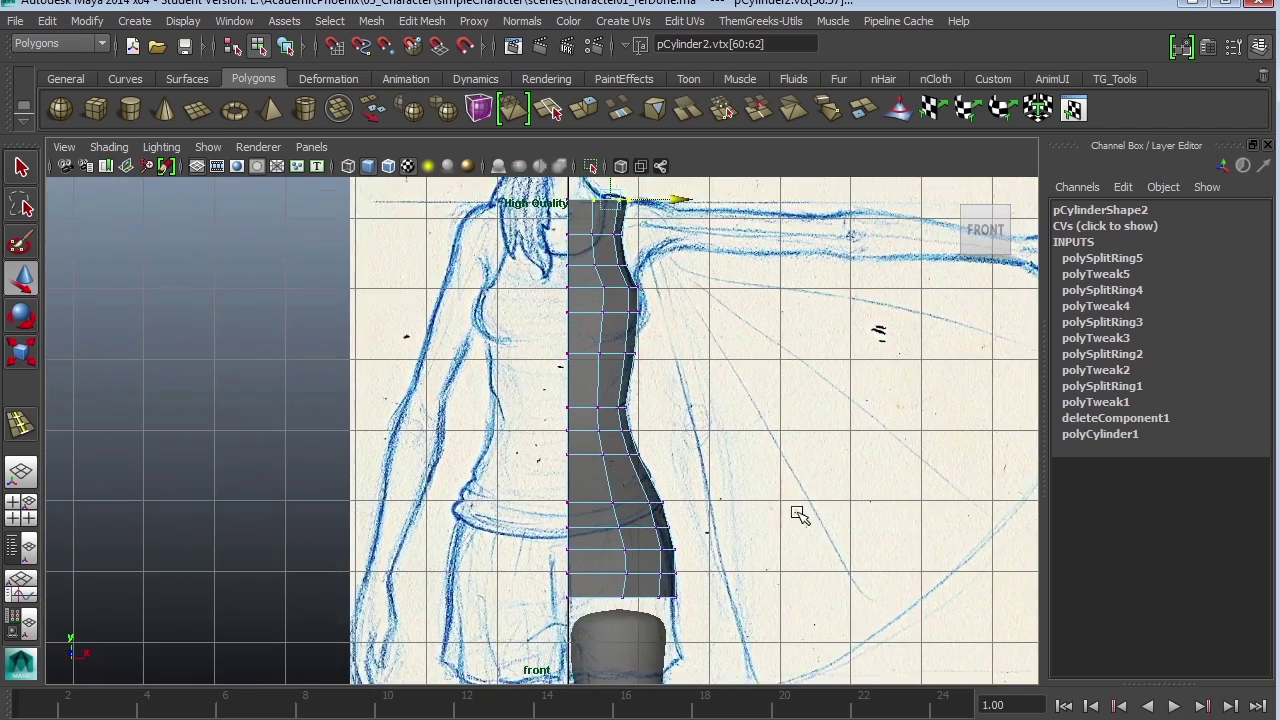
# Step: Return to object mode and examine the torso together with the leg from several angles in perspective
pyautogui.press('space')
pyautogui.press('space')
pyautogui.keyDown('alt'); pyautogui.moveTo(838, 332); pyautogui.dragTo(734, 486); pyautogui.keyUp('alt')
pyautogui.moveTo(614, 430); pyautogui.dragTo(686, 403, button='right')
pyautogui.keyDown('alt'); pyautogui.moveTo(752, 480); pyautogui.dragTo(887, 534); pyautogui.keyUp('alt')
pyautogui.scroll(3, 887, 534)
pyautogui.keyDown('alt'); pyautogui.moveTo(887, 534); pyautogui.dragTo(880, 440, button='middle'); pyautogui.keyUp('alt')
pyautogui.keyDown('alt'); pyautogui.moveTo(880, 440); pyautogui.dragTo(854, 494); pyautogui.keyUp('alt')
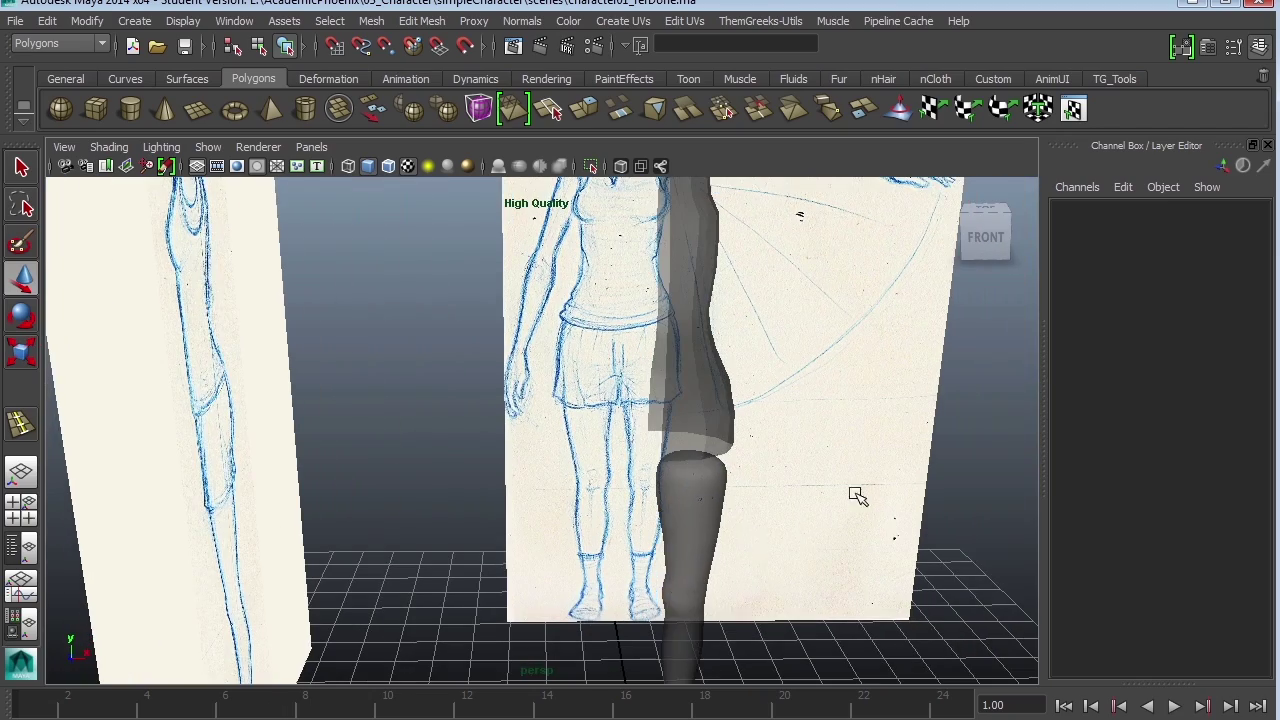
# Step: Delete the face capping the top of the leg and return to object mode
pyautogui.click(706, 541)
pyautogui.keyDown('alt'); pyautogui.moveTo(779, 523); pyautogui.dragTo(718, 548); pyautogui.keyUp('alt')
pyautogui.moveTo(628, 398); pyautogui.dragTo(624, 450, button='right')
pyautogui.click(637, 413)
pyautogui.press('Delete')
pyautogui.keyDown('alt'); pyautogui.moveTo(838, 530); pyautogui.dragTo(792, 495); pyautogui.keyUp('alt')
pyautogui.moveTo(792, 495)
pyautogui.keyDown('alt'); pyautogui.mouseDown(button='right')
pyautogui.moveTo(566, 500)
pyautogui.moveTo(561, 467)
pyautogui.mouseUp(button='right'); pyautogui.keyUp('alt')
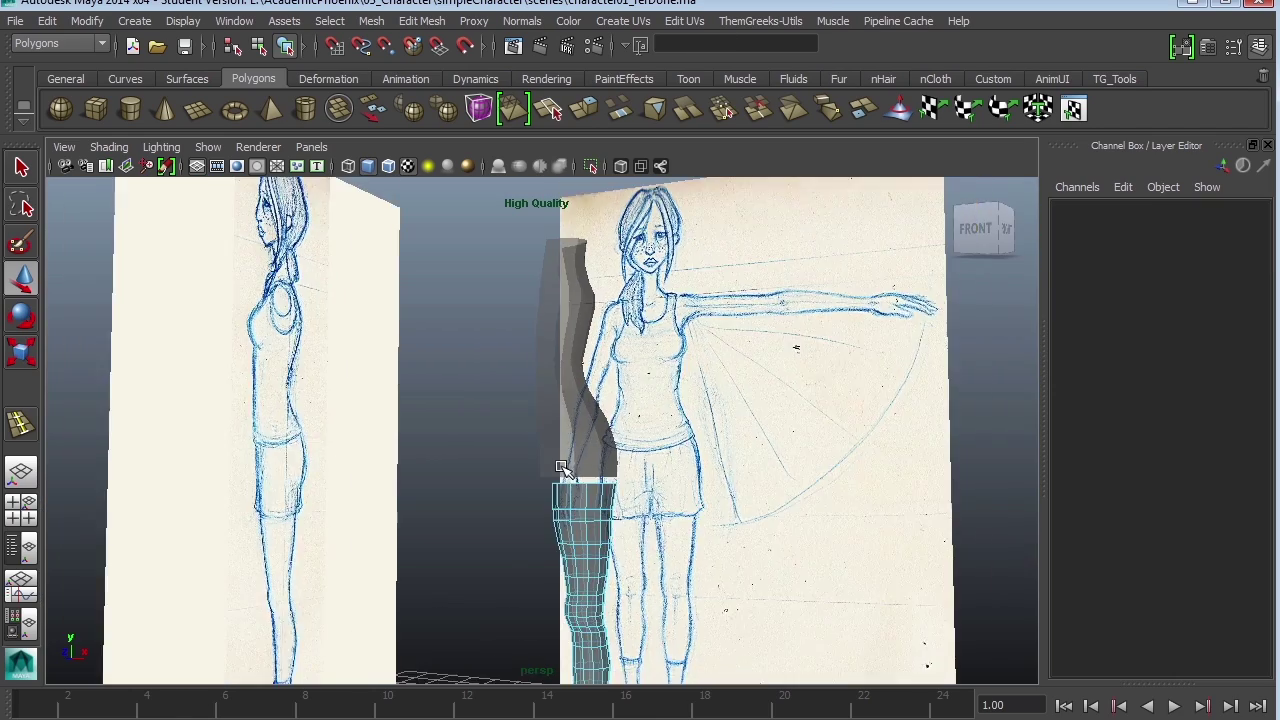
pyautogui.keyDown('alt'); pyautogui.moveTo(562, 469); pyautogui.dragTo(641, 503); pyautogui.keyUp('alt')
pyautogui.moveTo(638, 437); pyautogui.dragTo(706, 407, button='right')
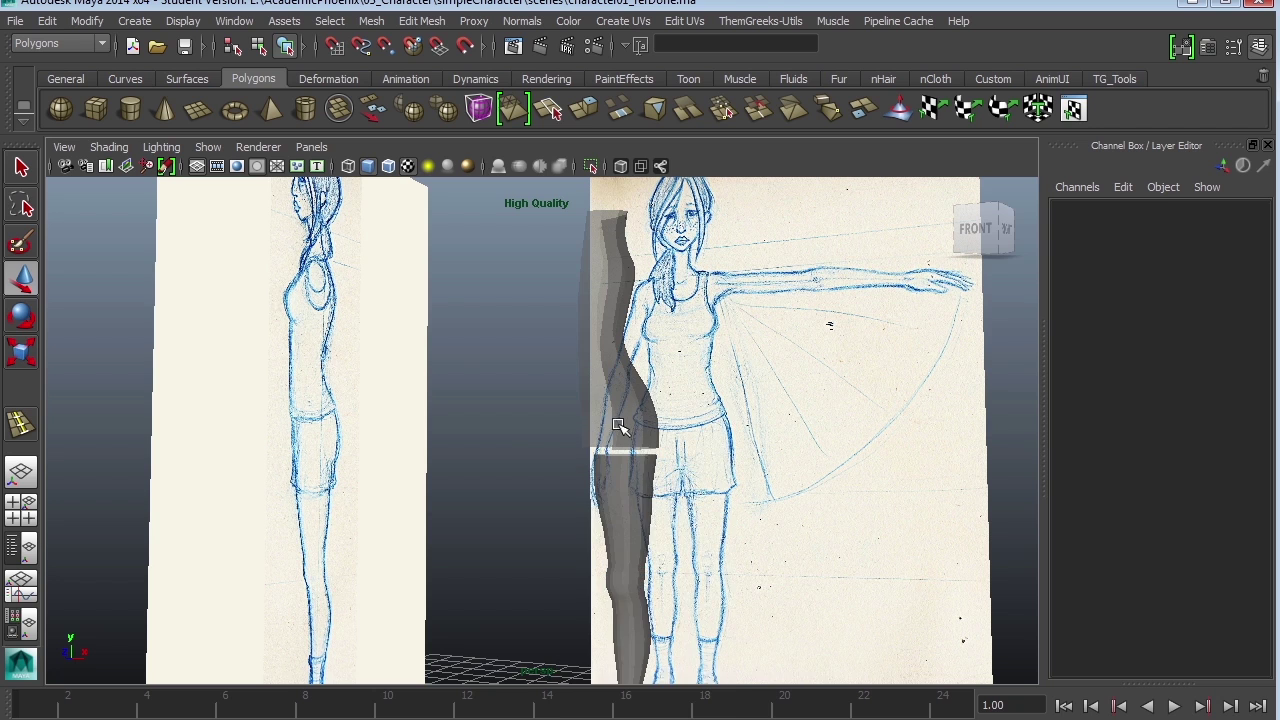
# Step: Set the body material's transparency to zero so the mesh is fully opaque
pyautogui.click(629, 489)
pyautogui.hotkey('ctrl', 'a')
pyautogui.moveTo(1120, 453); pyautogui.dragTo(1050, 454)
pyautogui.click(1246, 145)
pyautogui.keyDown('alt'); pyautogui.moveTo(940, 309); pyautogui.dragTo(698, 522); pyautogui.keyUp('alt')
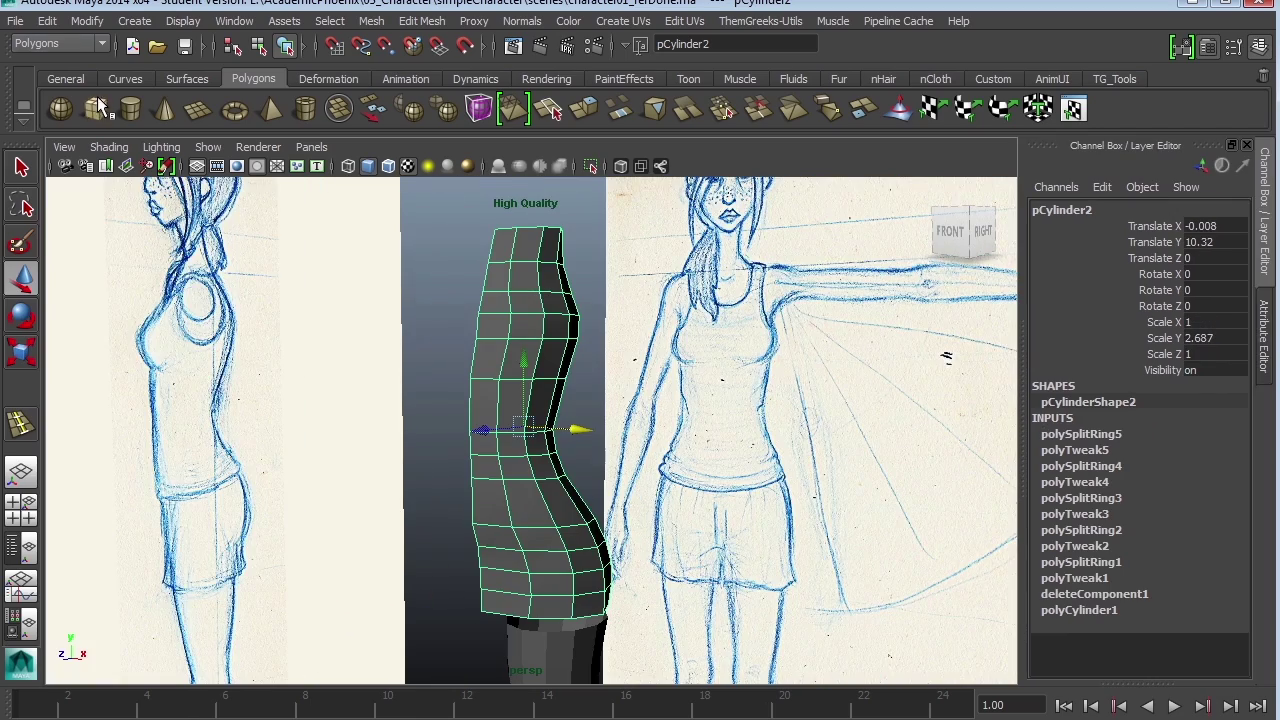
# Step: Delete the torso's construction history
pyautogui.click(47, 20)
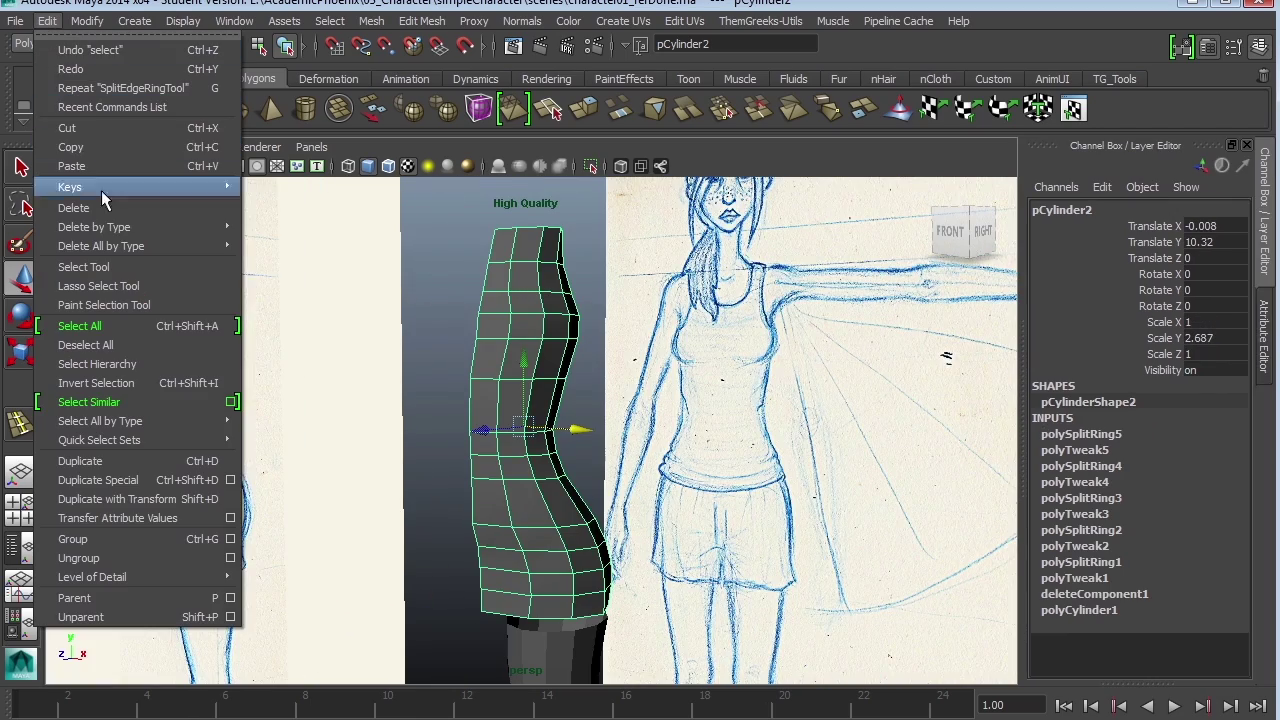
pyautogui.moveTo(226, 230)
pyautogui.click(282, 257)
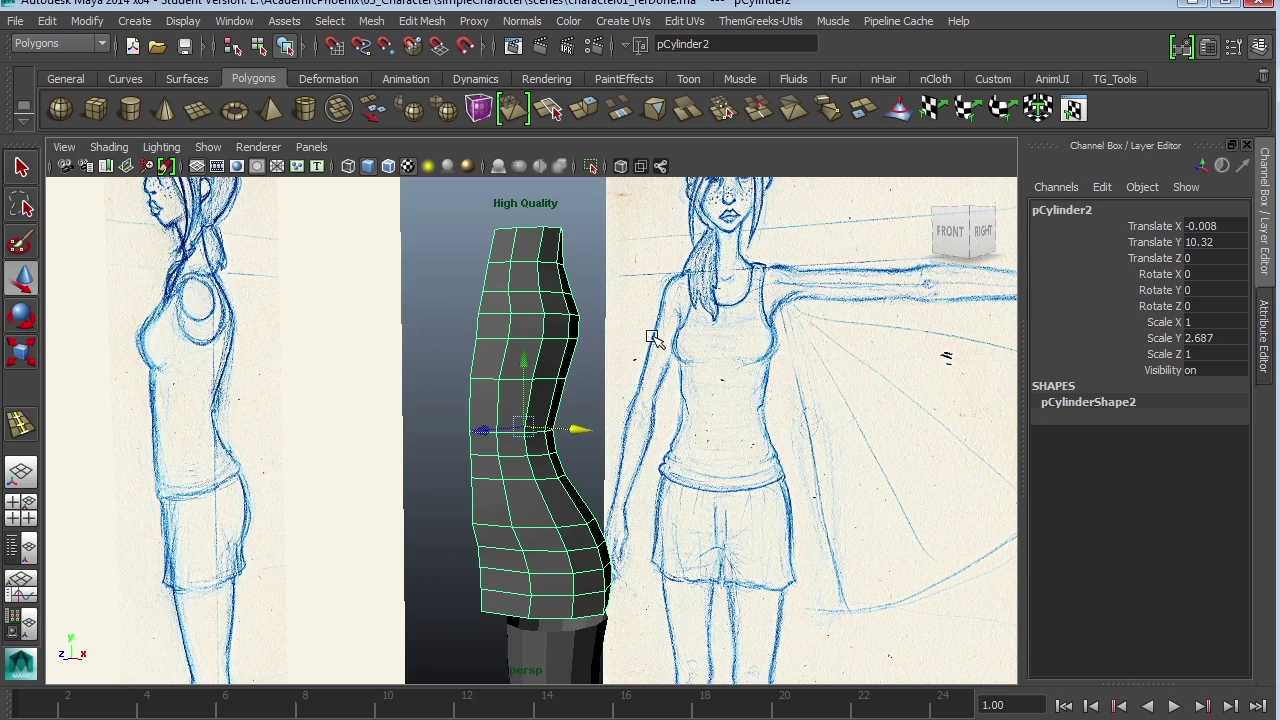
# Step: Make the torso's material partially transparent again so the reference sketches show through
pyautogui.hotkey('ctrl', 'a')
pyautogui.moveTo(1057, 453); pyautogui.dragTo(1104, 451)
pyautogui.keyDown('alt'); pyautogui.moveTo(618, 438); pyautogui.dragTo(520, 436); pyautogui.keyUp('alt')
pyautogui.keyDown('alt'); pyautogui.moveTo(560, 440); pyautogui.dragTo(627, 436, button='middle'); pyautogui.keyUp('alt')
pyautogui.keyDown('alt'); pyautogui.moveTo(627, 436); pyautogui.dragTo(685, 455); pyautogui.keyUp('alt')
# Step: In the side view, select the frontmost column of three torso faces beside the sketched bust
pyautogui.press('space')
pyautogui.scroll(4, 610, 550)
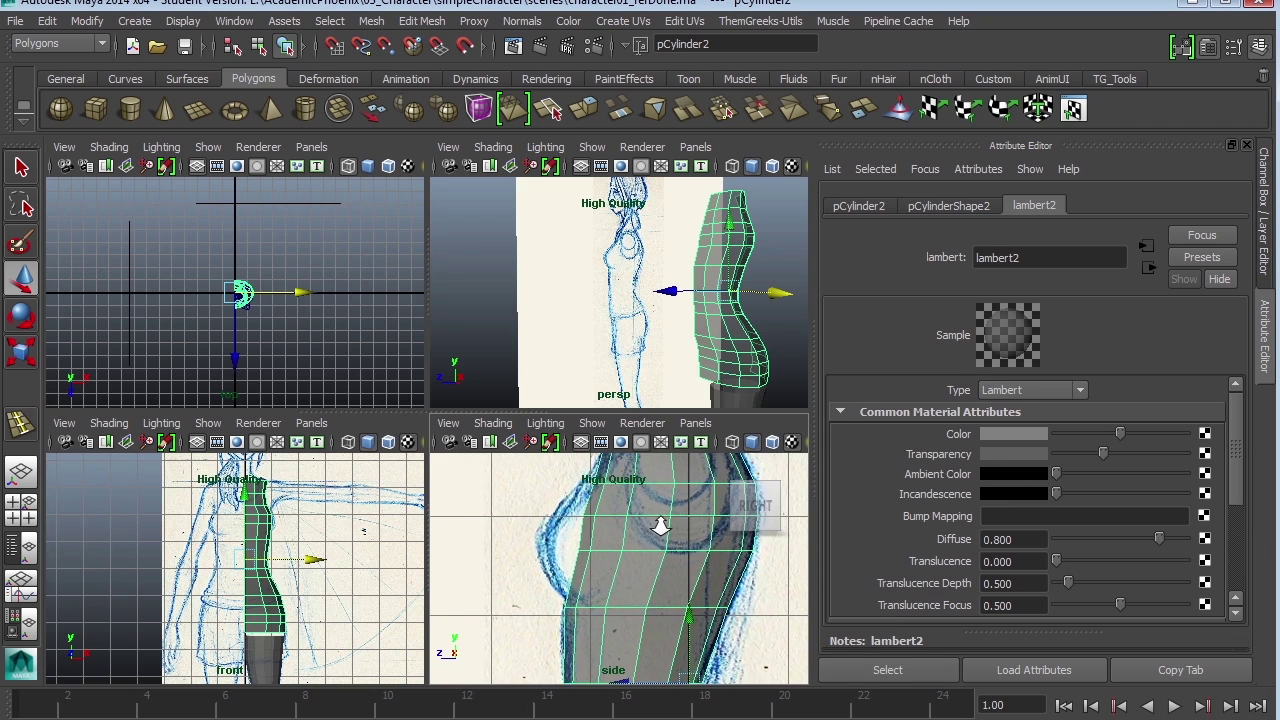
pyautogui.moveTo(597, 530); pyautogui.dragTo(601, 485, button='right')
pyautogui.keyDown('alt'); pyautogui.moveTo(626, 525); pyautogui.dragTo(644, 511, button='middle'); pyautogui.keyUp('alt')
pyautogui.click(620, 507)
pyautogui.keyDown('shift'); pyautogui.click(618, 530); pyautogui.keyUp('shift')
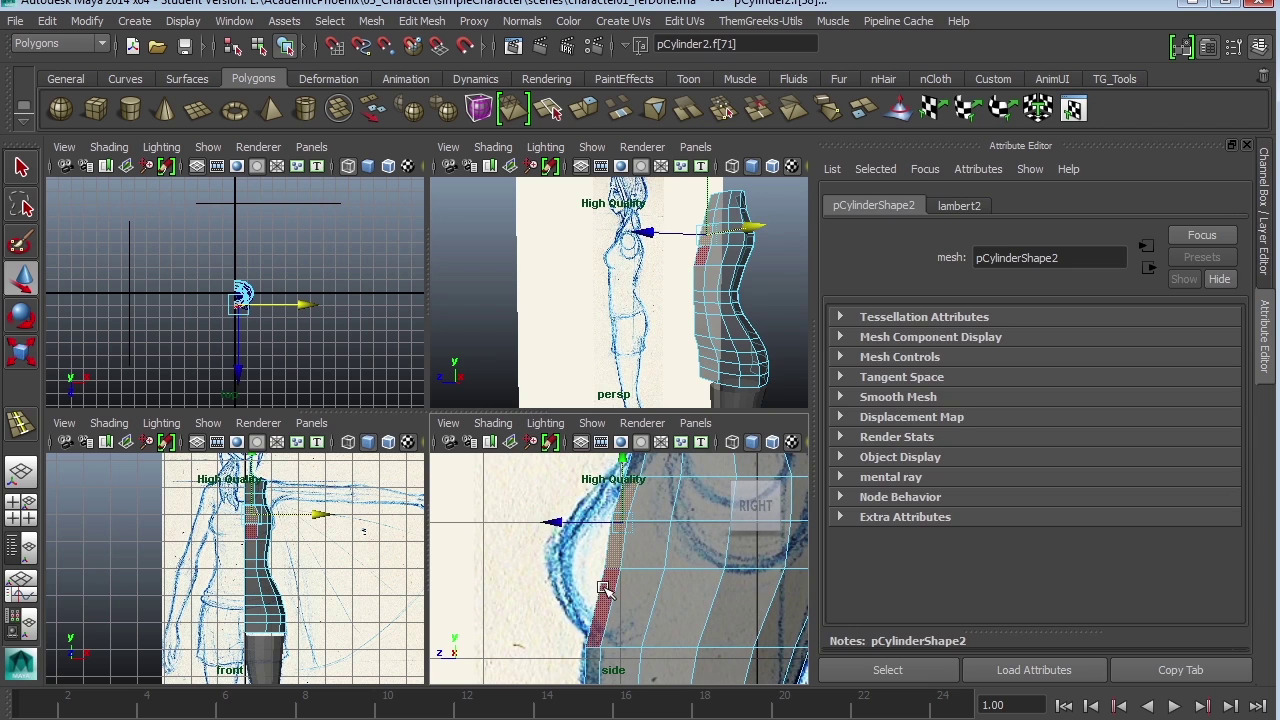
pyautogui.keyDown('shift'); pyautogui.click(603, 586); pyautogui.keyUp('shift')
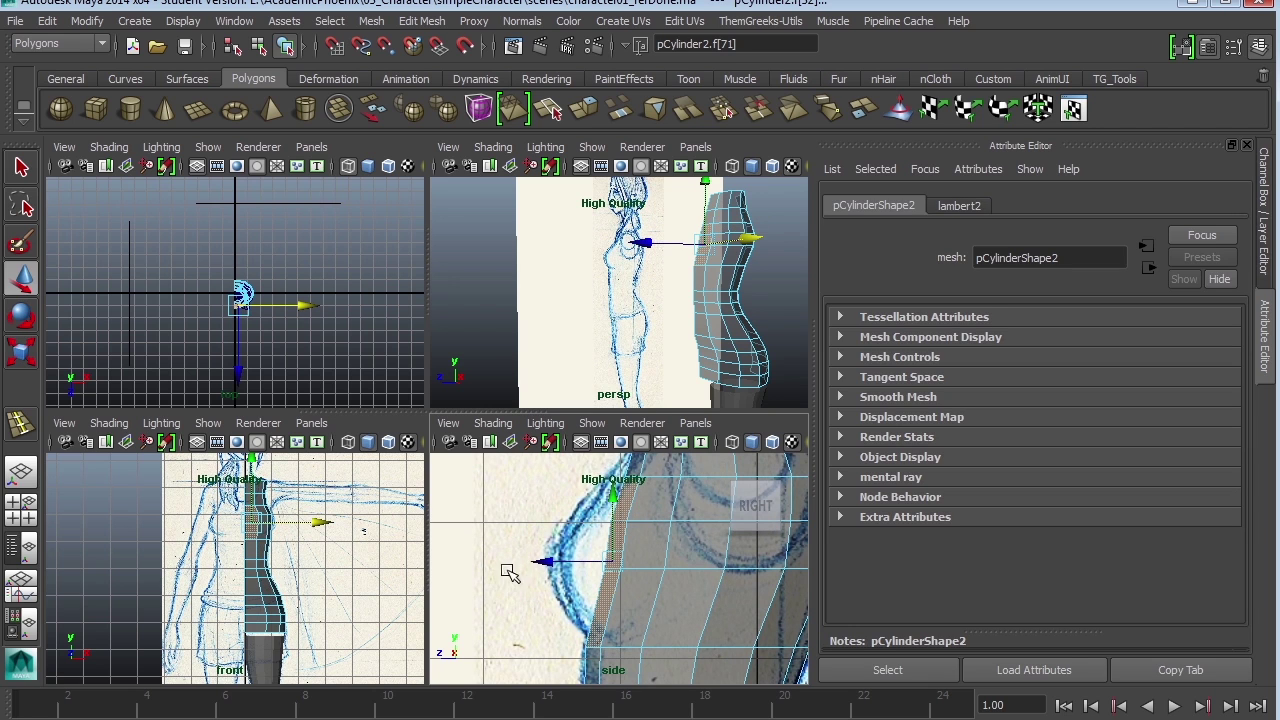
# Step: Add the neighbouring outer column of chest faces to the bust selection in the front view
pyautogui.press('space')
pyautogui.keyDown('alt'); pyautogui.moveTo(608, 421); pyautogui.dragTo(804, 542, button='right'); pyautogui.keyUp('alt')
pyautogui.keyDown('alt'); pyautogui.moveTo(611, 427); pyautogui.dragTo(583, 567, button='middle'); pyautogui.keyUp('alt')
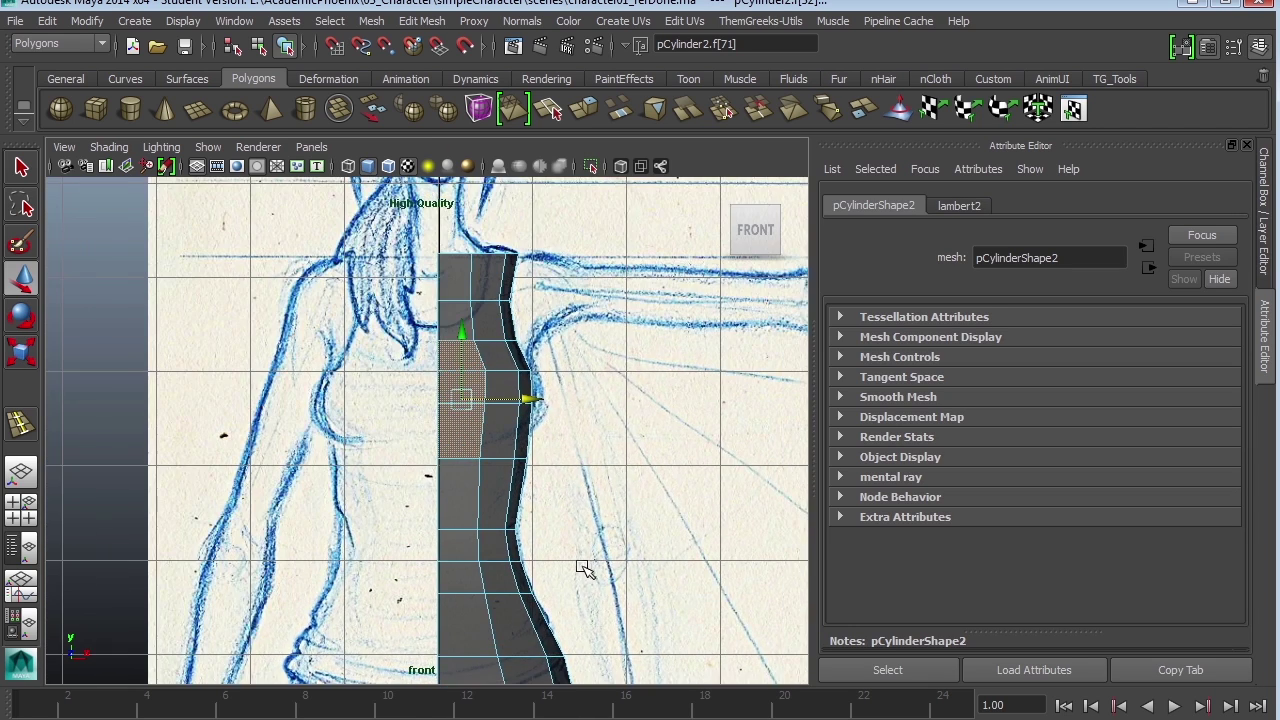
pyautogui.keyDown('alt'); pyautogui.moveTo(638, 385); pyautogui.dragTo(712, 560, button='right'); pyautogui.keyUp('alt')
pyautogui.keyDown('shift'); pyautogui.click(549, 451); pyautogui.keyUp('shift')
# Step: Start extruding the selected bust faces in the side view with the manipulator aligned to the world axes
pyautogui.press('space')
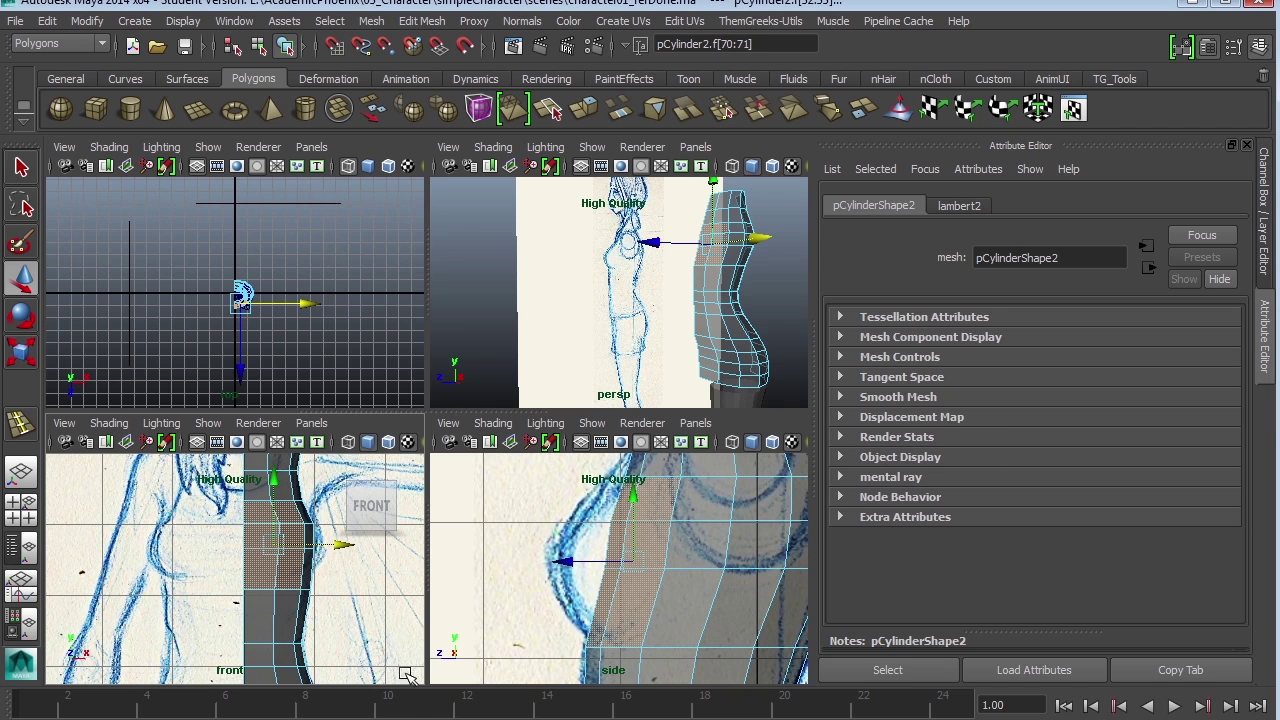
pyautogui.press('space')
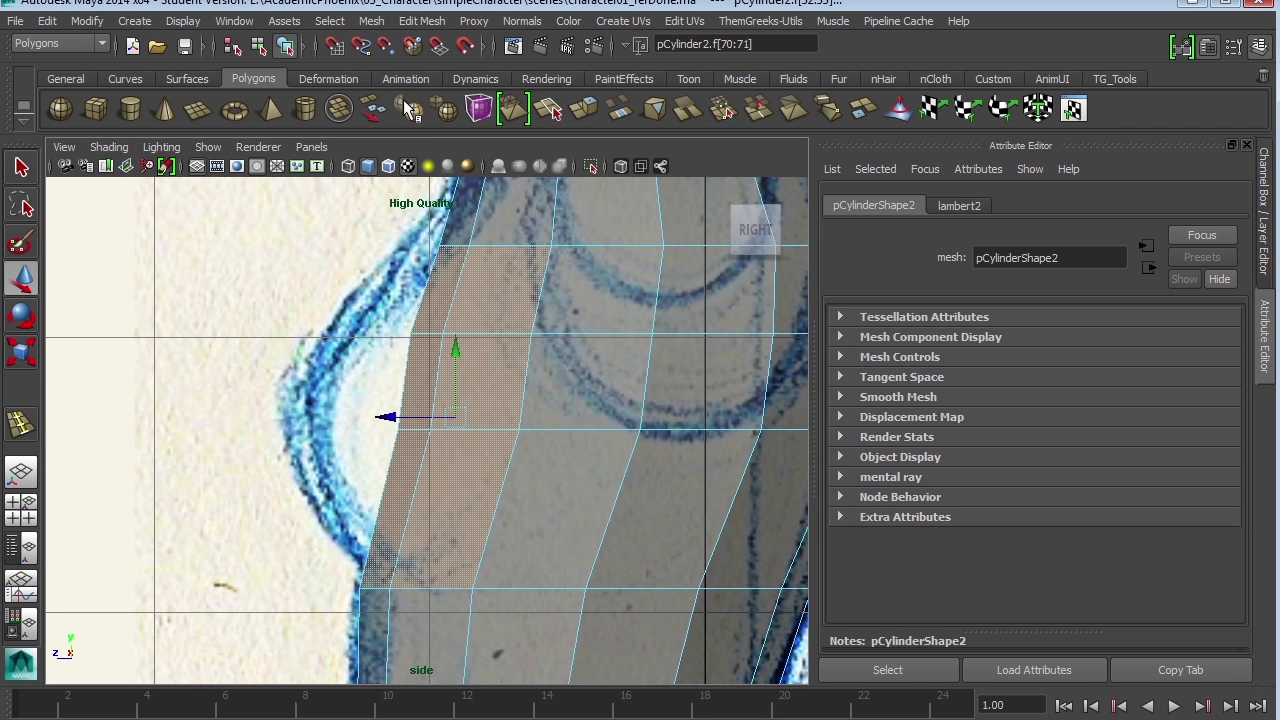
pyautogui.click(428, 25)
pyautogui.click(440, 88)
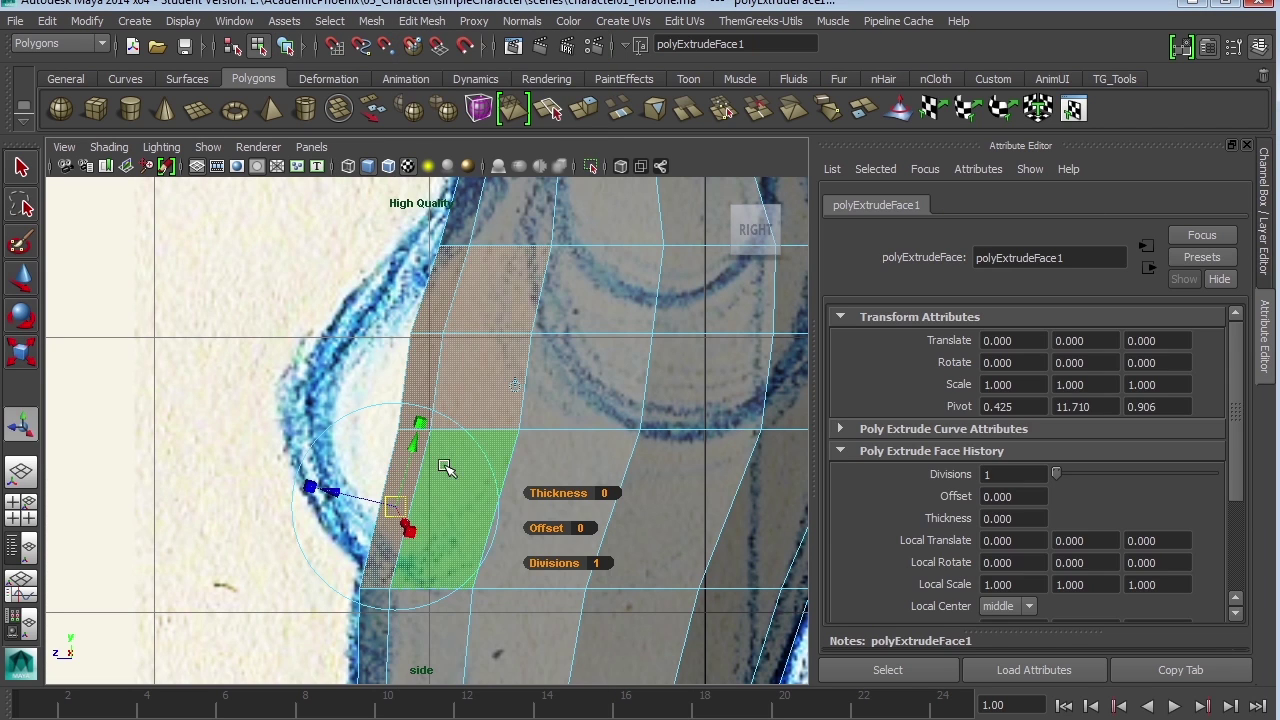
pyautogui.click(516, 400)
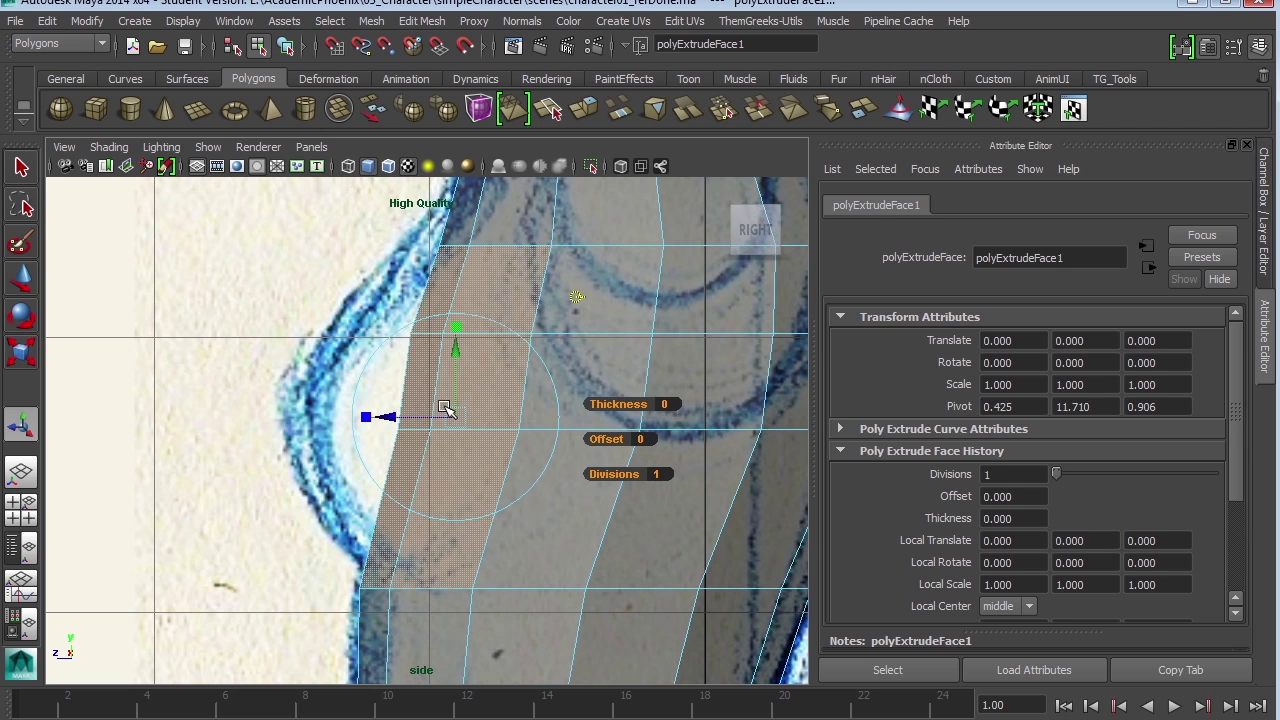
# Step: Try pulling the extruded bust faces outward along the world axis and along their local axis, undoing each pull
pyautogui.moveTo(390, 418); pyautogui.dragTo(272, 418)
pyautogui.hotkey('ctrl', 'z')
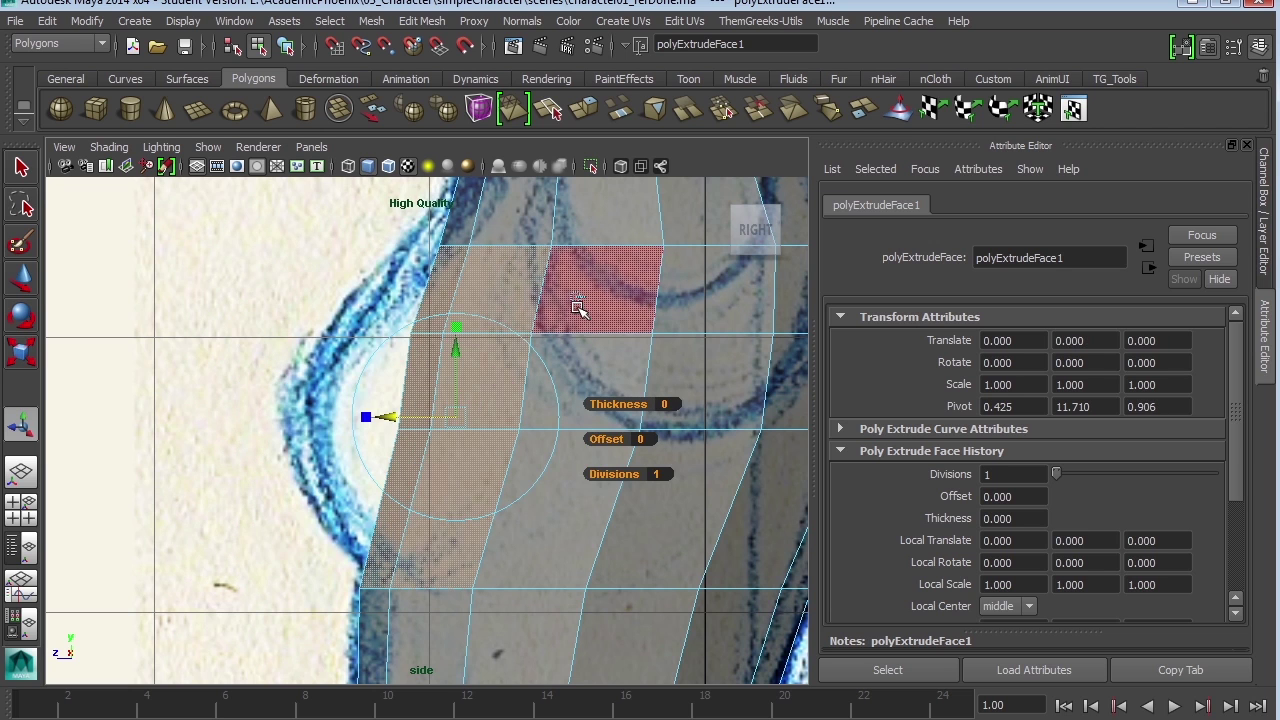
pyautogui.click(578, 298)
pyautogui.moveTo(333, 492); pyautogui.dragTo(307, 498)
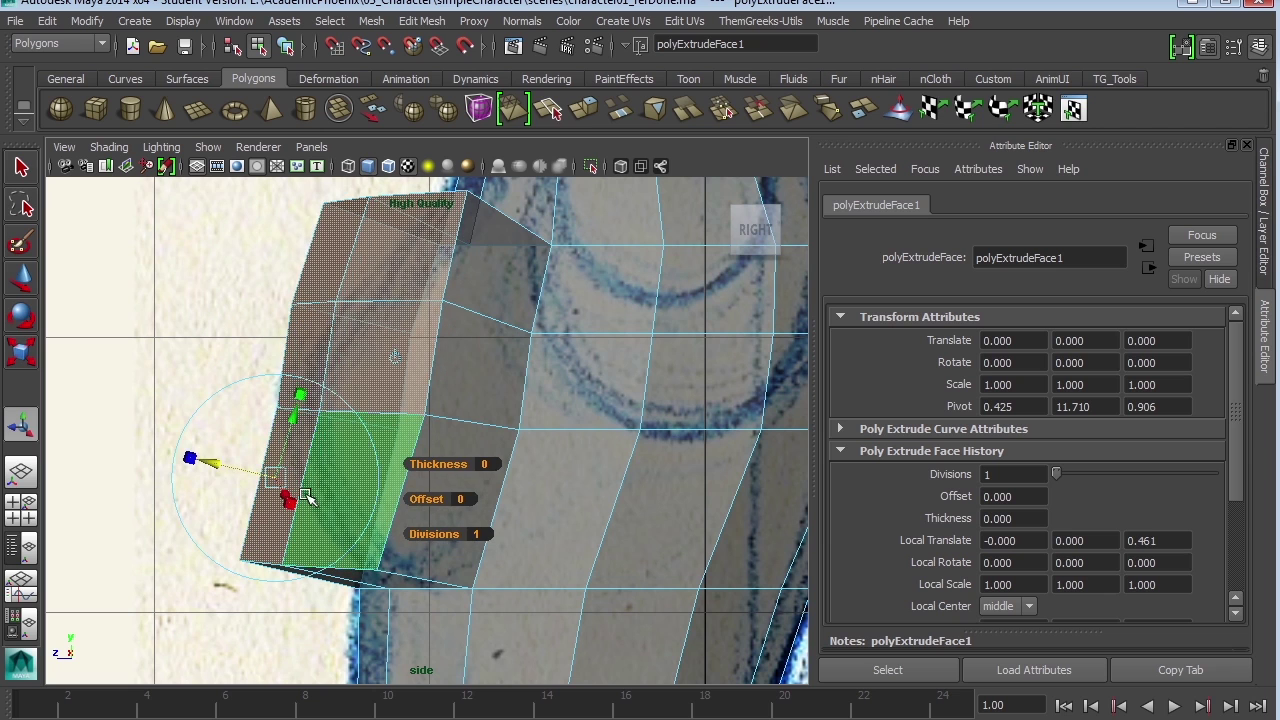
pyautogui.hotkey('ctrl', 'z')
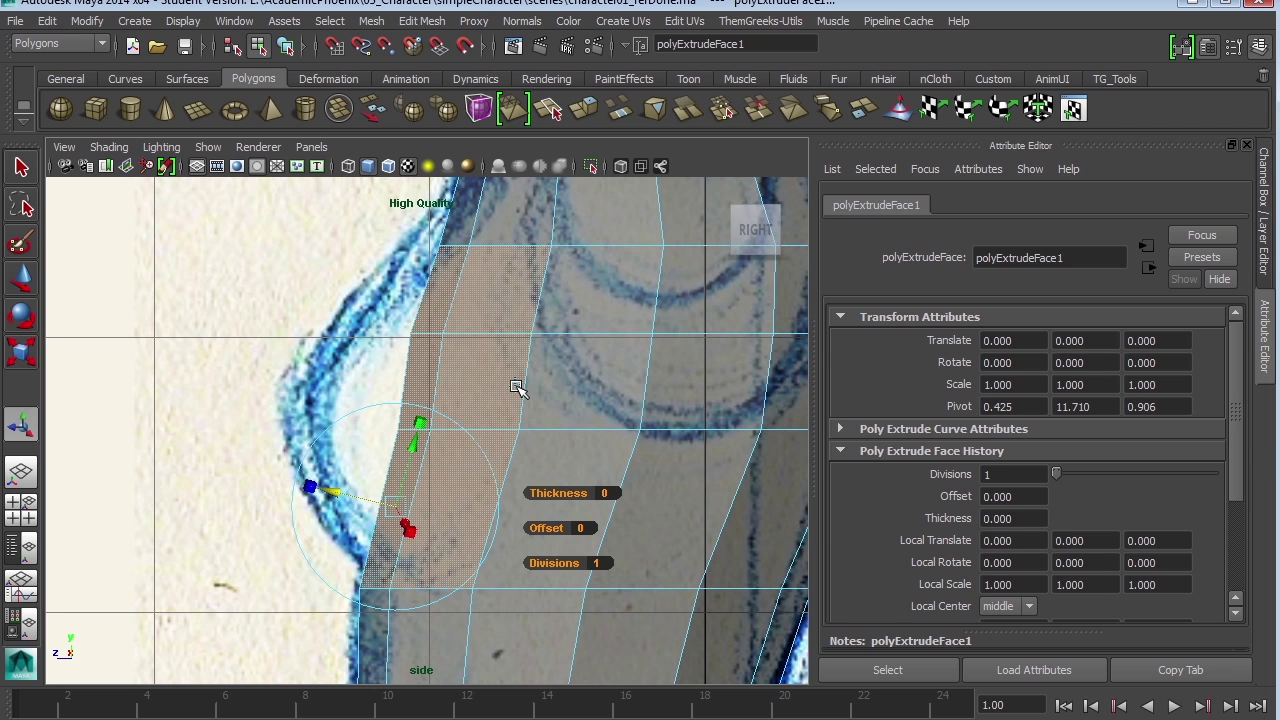
# Step: Pull the extruded bust faces forward by 0.320, scale them down and move them up and forward toward the sketched bust
pyautogui.moveTo(366, 417); pyautogui.dragTo(318, 299)
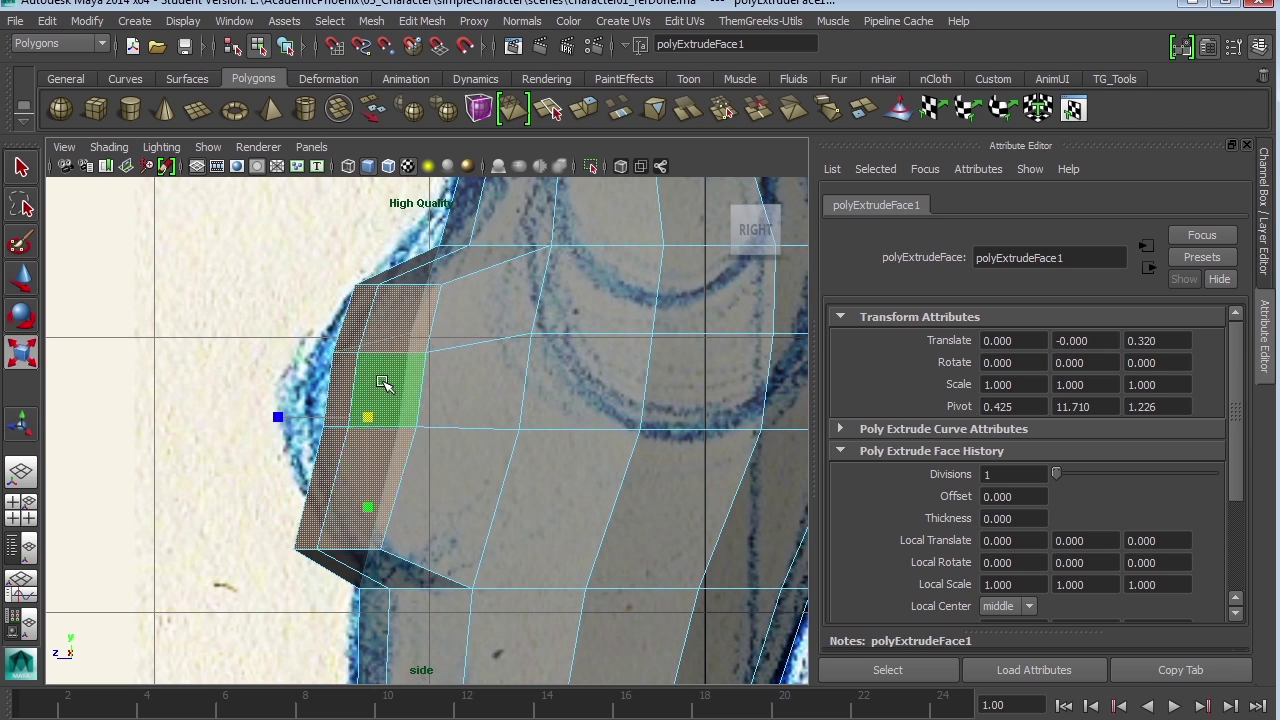
pyautogui.press('w')
pyautogui.moveTo(372, 421); pyautogui.dragTo(326, 386)
pyautogui.press('r')
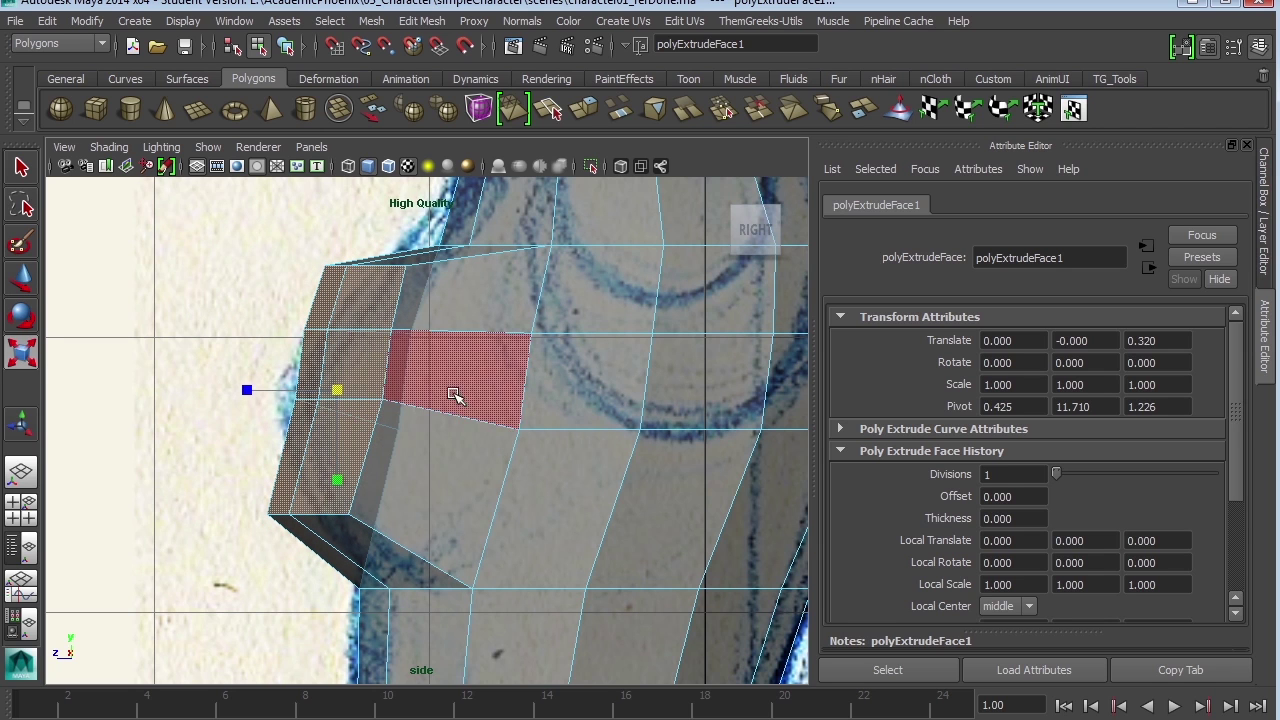
# Step: Move the torso vertices above the bust and the two upper rows of bust vertices onto the sketched profile in the side view
pyautogui.keyDown('alt'); pyautogui.moveTo(487, 239); pyautogui.dragTo(462, 381, button='middle'); pyautogui.keyUp('alt')
pyautogui.moveTo(462, 381); pyautogui.dragTo(462, 352, button='right')
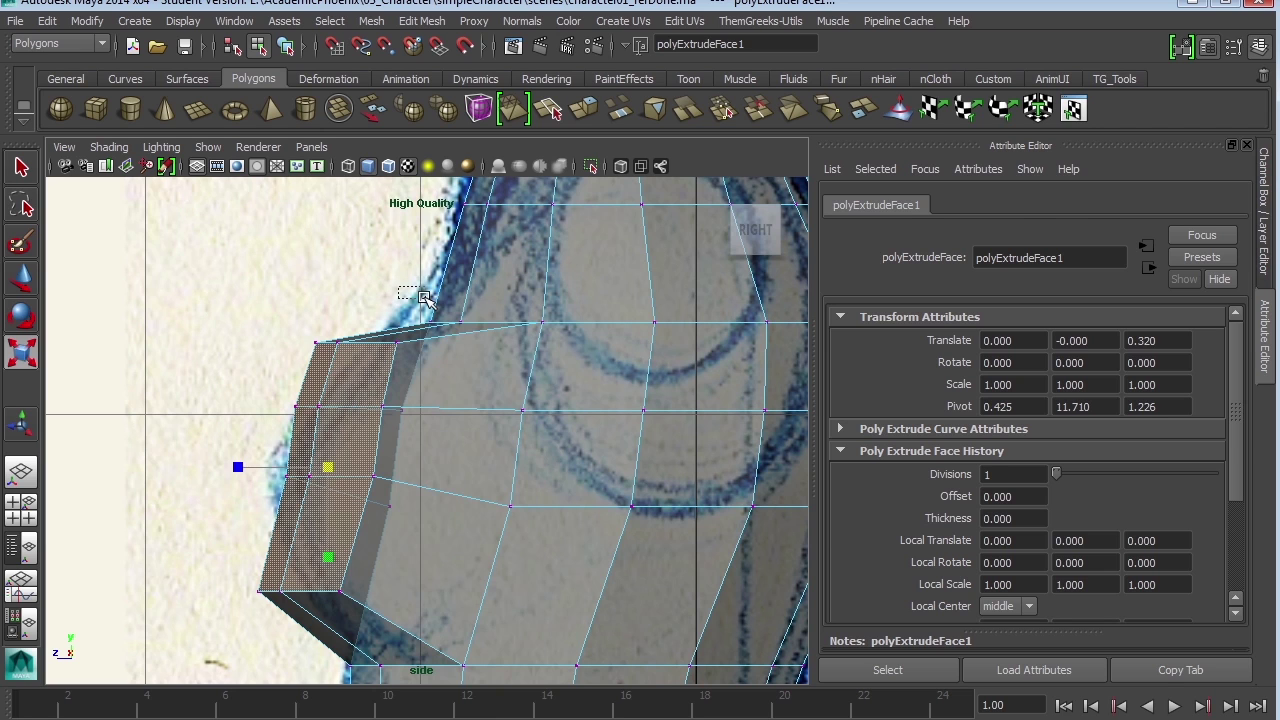
pyautogui.press('w')
pyautogui.moveTo(493, 330); pyautogui.dragTo(425, 303)
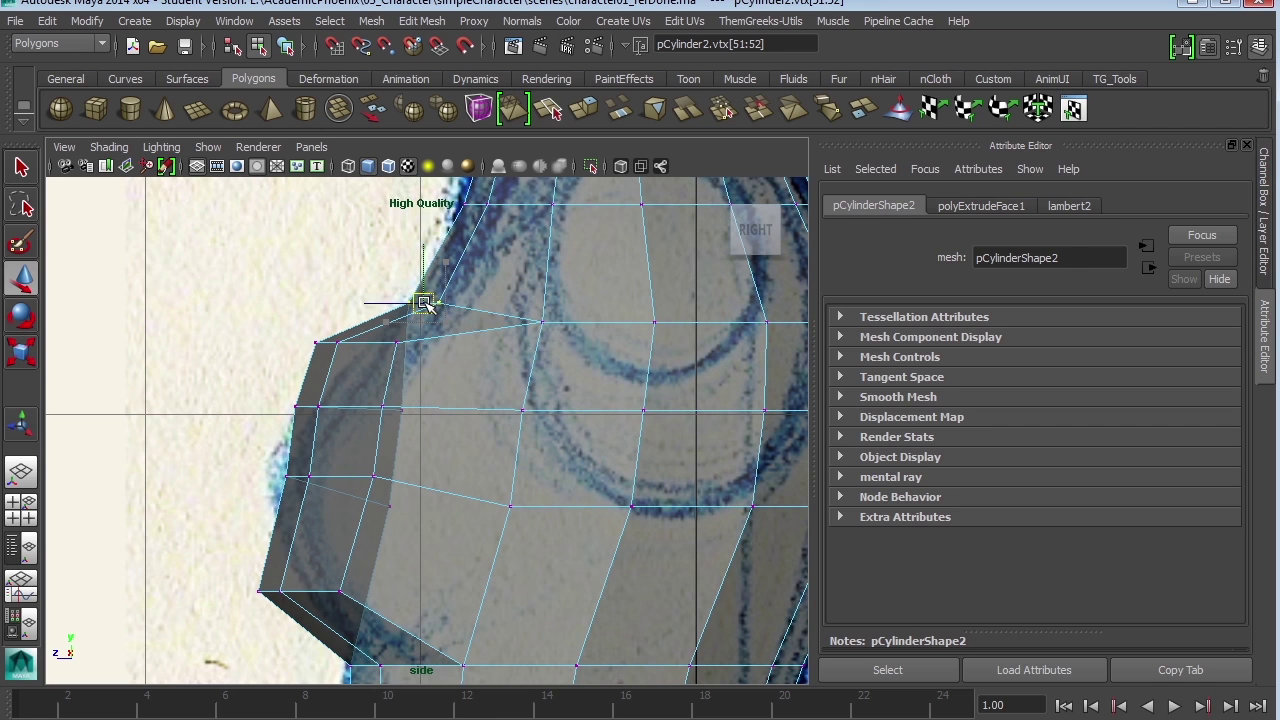
pyautogui.click(550, 329)
pyautogui.moveTo(301, 325); pyautogui.dragTo(399, 361)
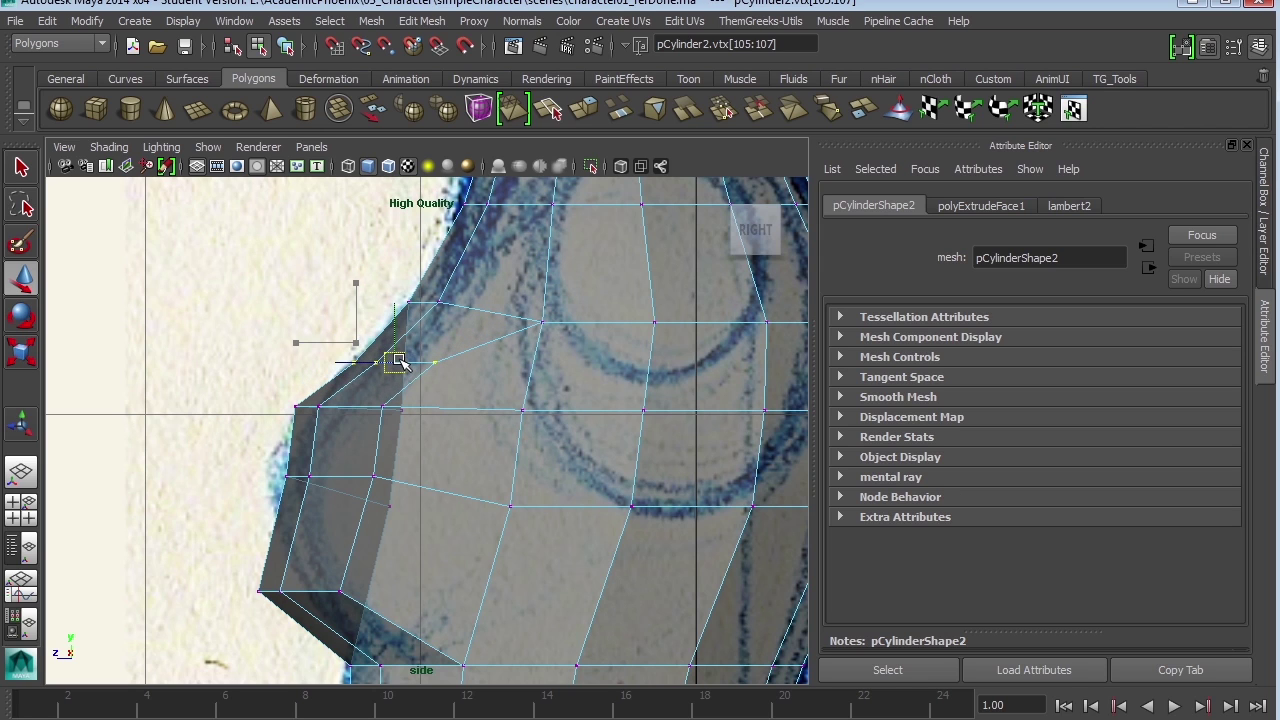
pyautogui.moveTo(276, 393); pyautogui.dragTo(427, 432)
pyautogui.moveTo(352, 410); pyautogui.dragTo(372, 420)
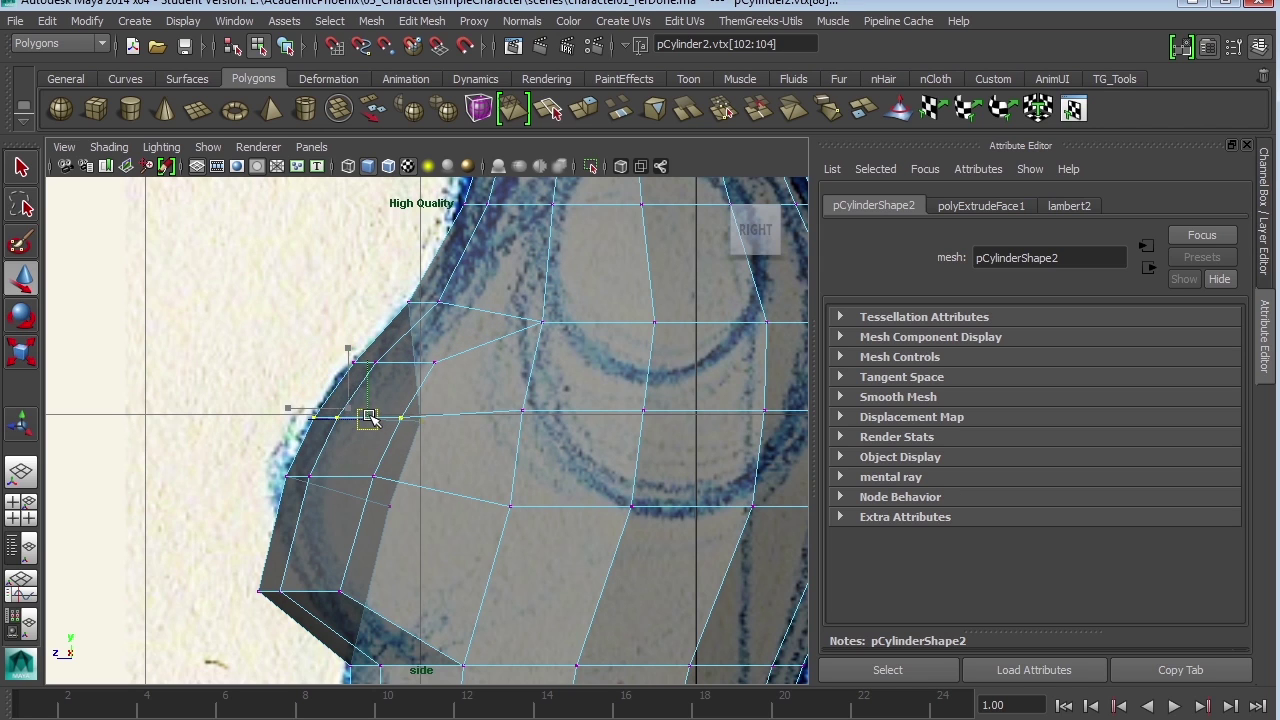
# Step: Fit the bottom, middle and upper-middle rows of bust vertices to the sketched bust curve in the side view
pyautogui.keyDown('alt'); pyautogui.moveTo(330, 572); pyautogui.dragTo(292, 504, button='middle'); pyautogui.keyUp('alt')
pyautogui.moveTo(193, 490); pyautogui.dragTo(335, 543)
pyautogui.moveTo(263, 525); pyautogui.dragTo(299, 519)
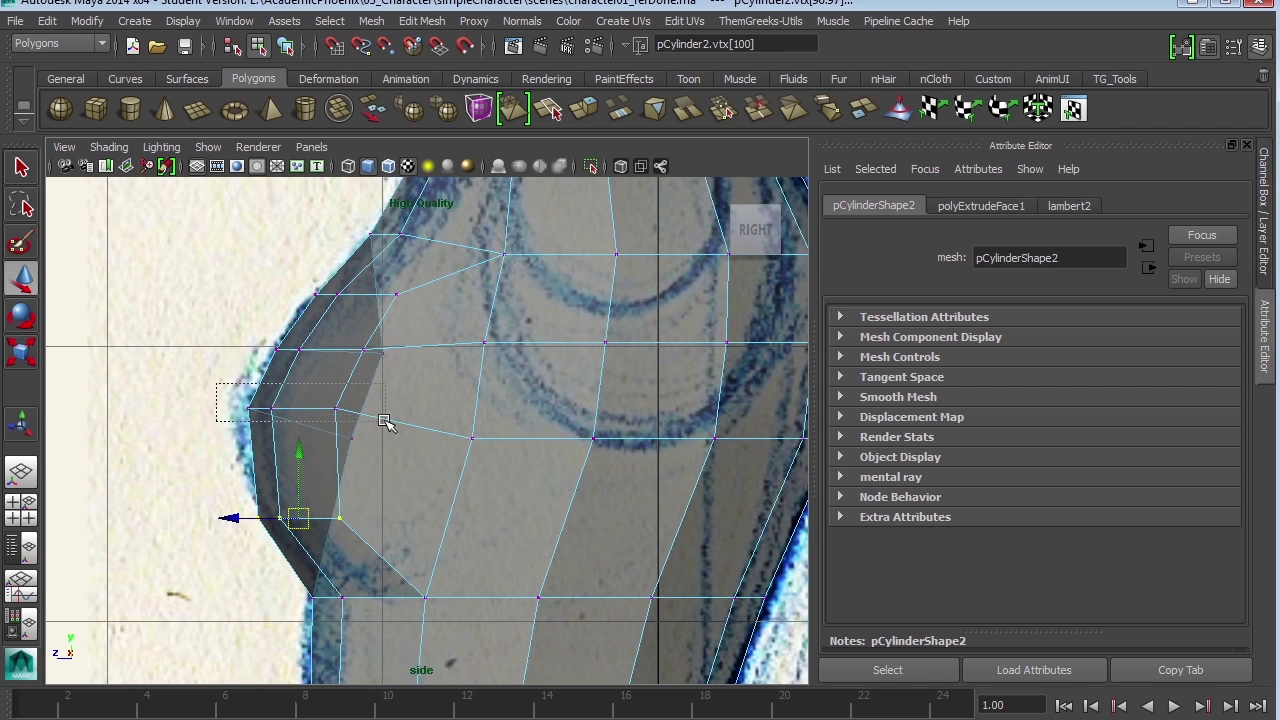
pyautogui.moveTo(364, 419); pyautogui.dragTo(366, 420)
pyautogui.moveTo(289, 408); pyautogui.dragTo(273, 404)
pyautogui.moveTo(391, 369); pyautogui.dragTo(320, 346)
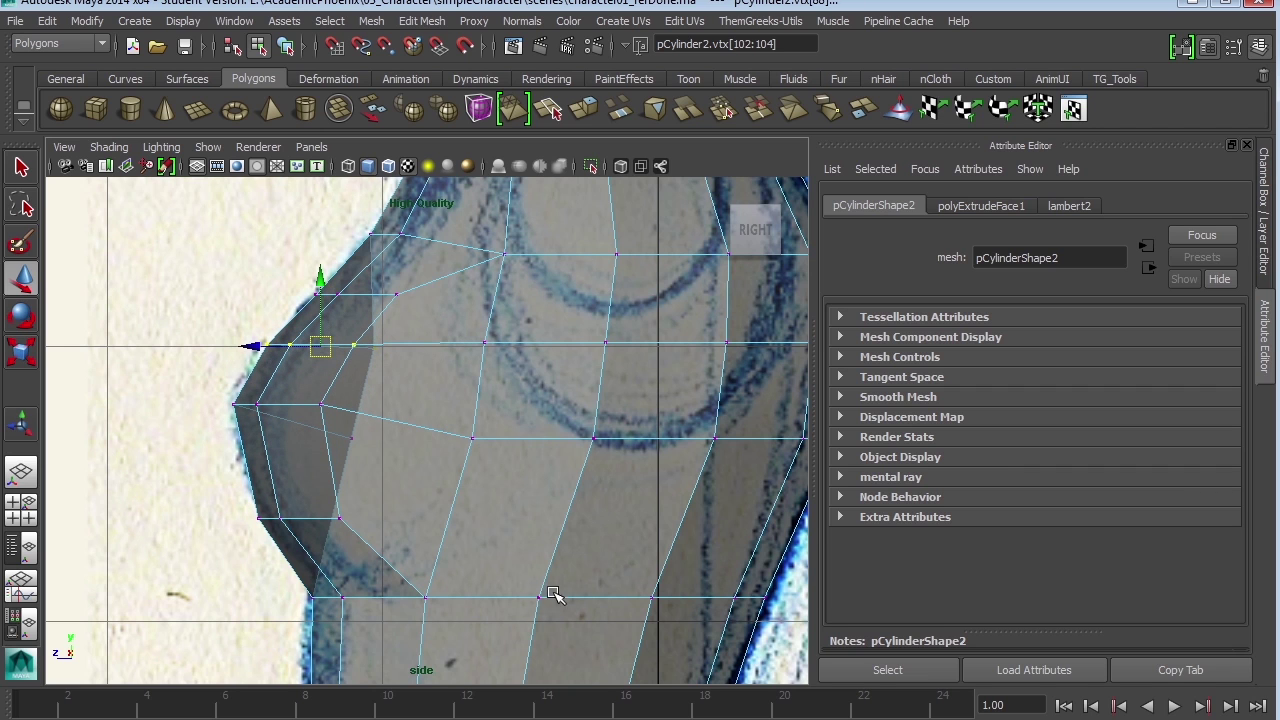
# Step: Select the faces on the bust's outer side in the front view and move them outward toward the sketched contour
pyautogui.press('space')
pyautogui.press('space')
pyautogui.keyDown('alt'); pyautogui.moveTo(530, 515); pyautogui.dragTo(420, 541, button='middle'); pyautogui.keyUp('alt')
pyautogui.keyDown('alt'); pyautogui.moveTo(500, 488); pyautogui.dragTo(508, 498, button='right'); pyautogui.keyUp('alt')
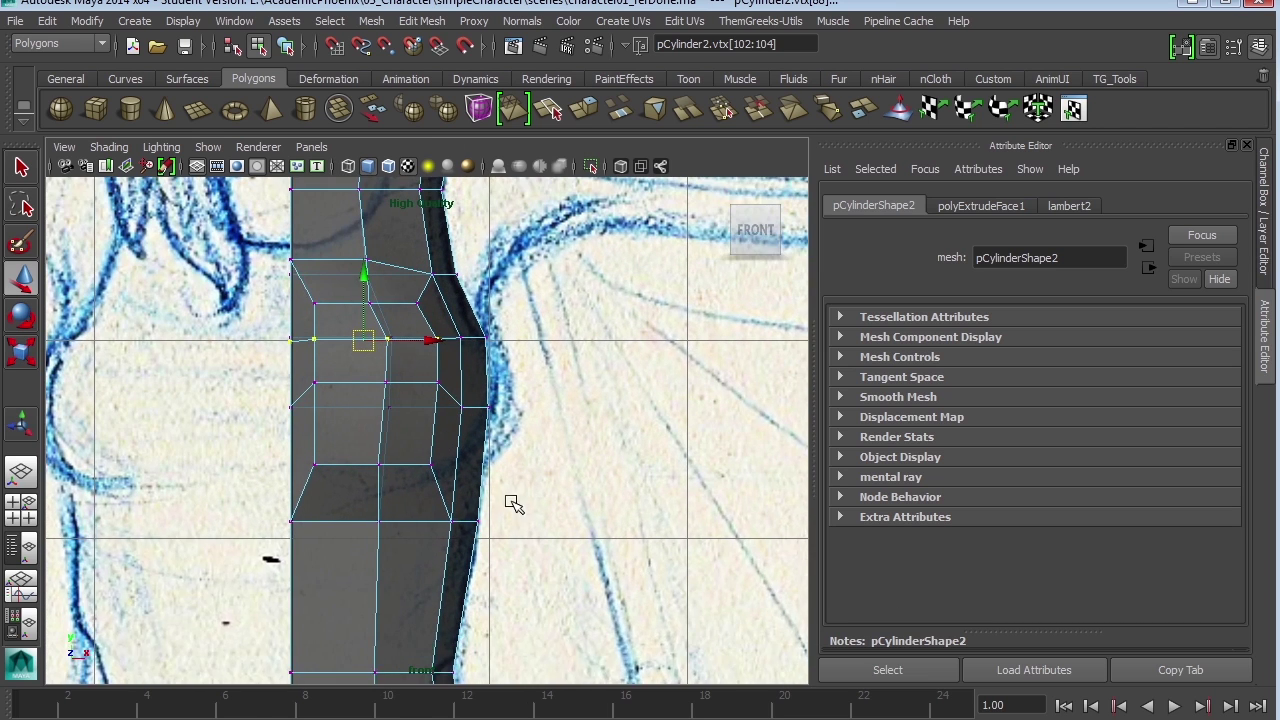
pyautogui.keyDown('alt'); pyautogui.moveTo(513, 503); pyautogui.dragTo(517, 553, button='middle'); pyautogui.keyUp('alt')
pyautogui.moveTo(455, 486); pyautogui.dragTo(450, 508, button='right')
pyautogui.click(448, 485)
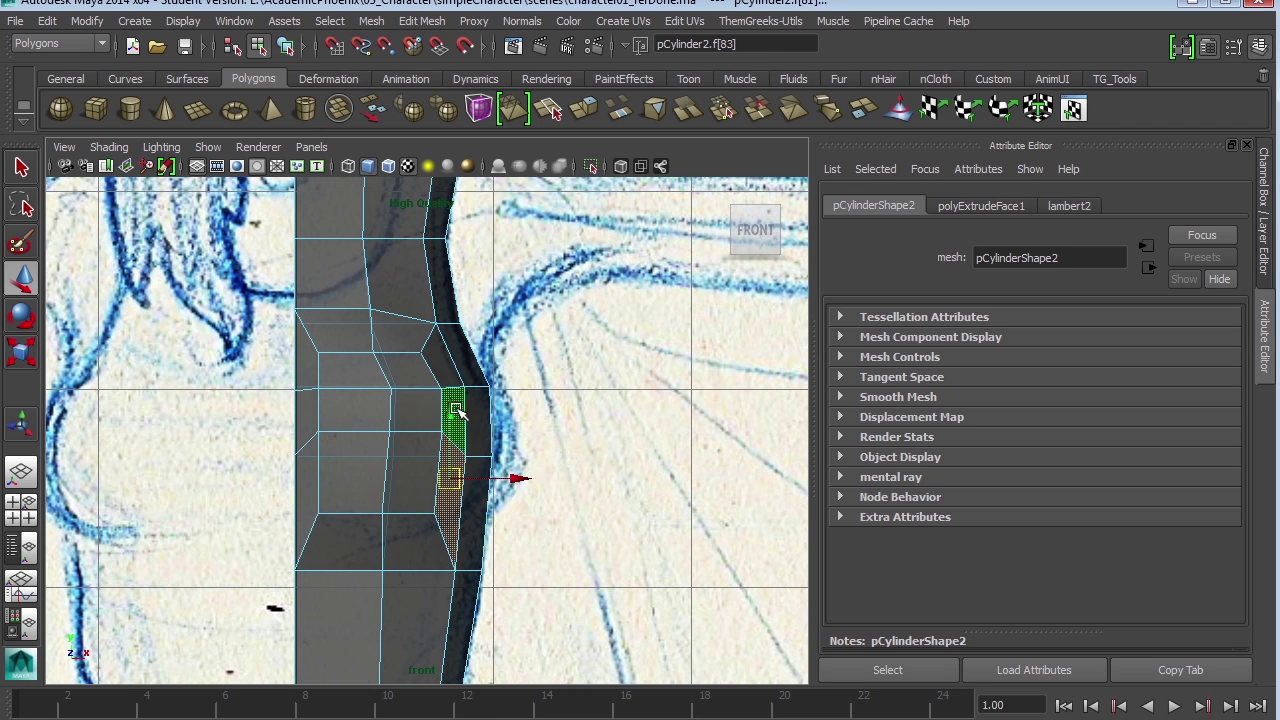
pyautogui.keyDown('shift'); pyautogui.click(449, 372); pyautogui.keyUp('shift')
pyautogui.moveTo(519, 449); pyautogui.dragTo(551, 455)
# Step: Scale the outer bust faces down vertically and move them further outward to meet the sketched contour in the front view
pyautogui.press('r')
pyautogui.click(481, 505)
pyautogui.hotkey('ctrl', 'z')
pyautogui.moveTo(476, 537); pyautogui.dragTo(478, 512)
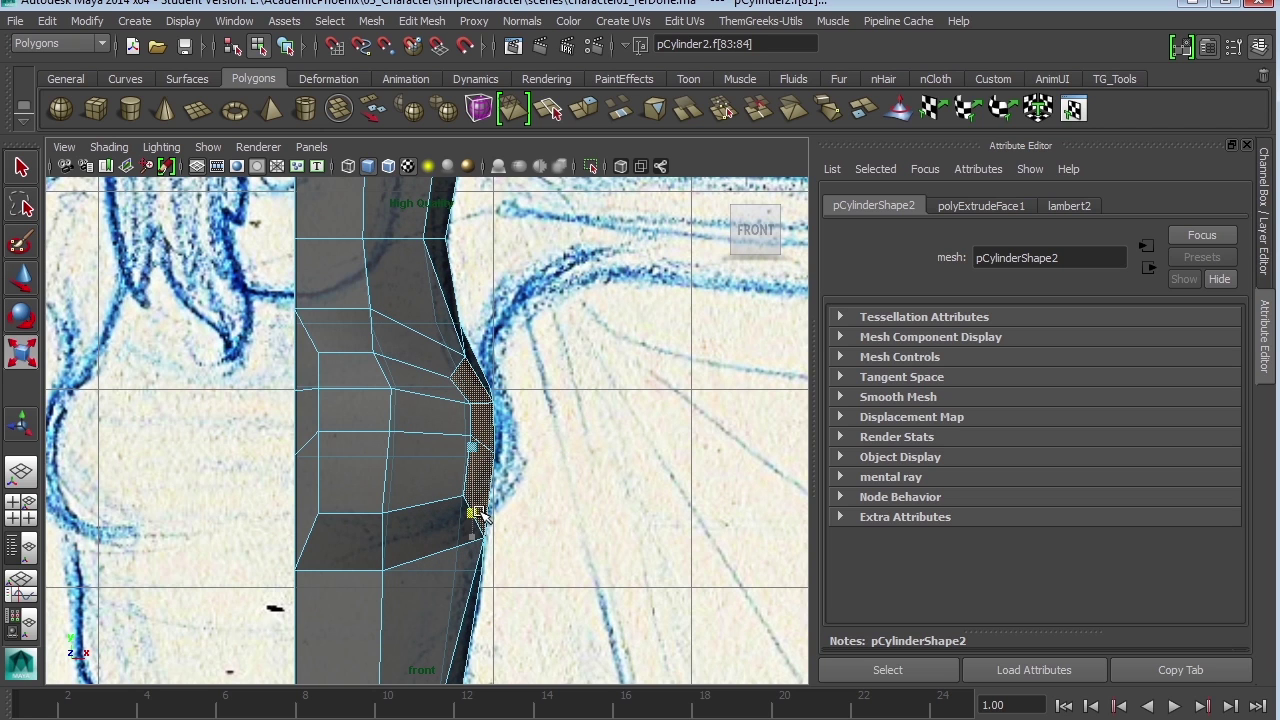
pyautogui.press('w')
pyautogui.moveTo(536, 450); pyautogui.dragTo(553, 450)
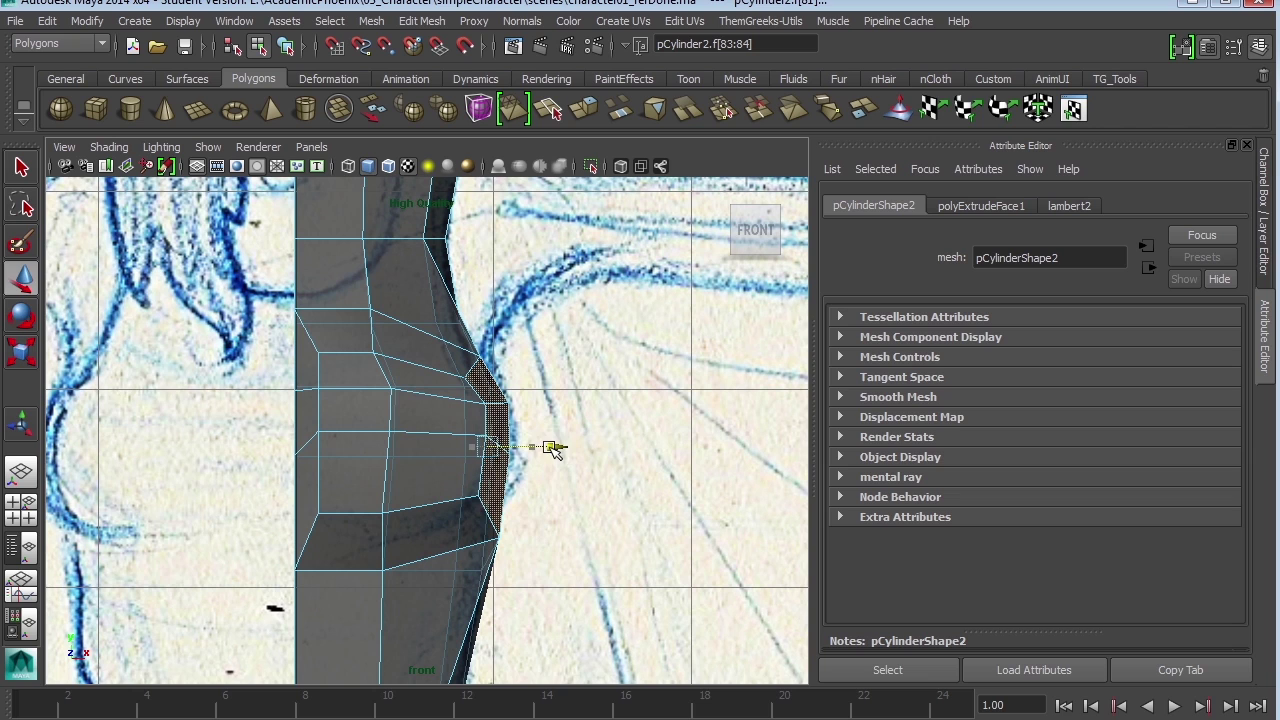
pyautogui.press('r')
pyautogui.moveTo(487, 535); pyautogui.dragTo(490, 525)
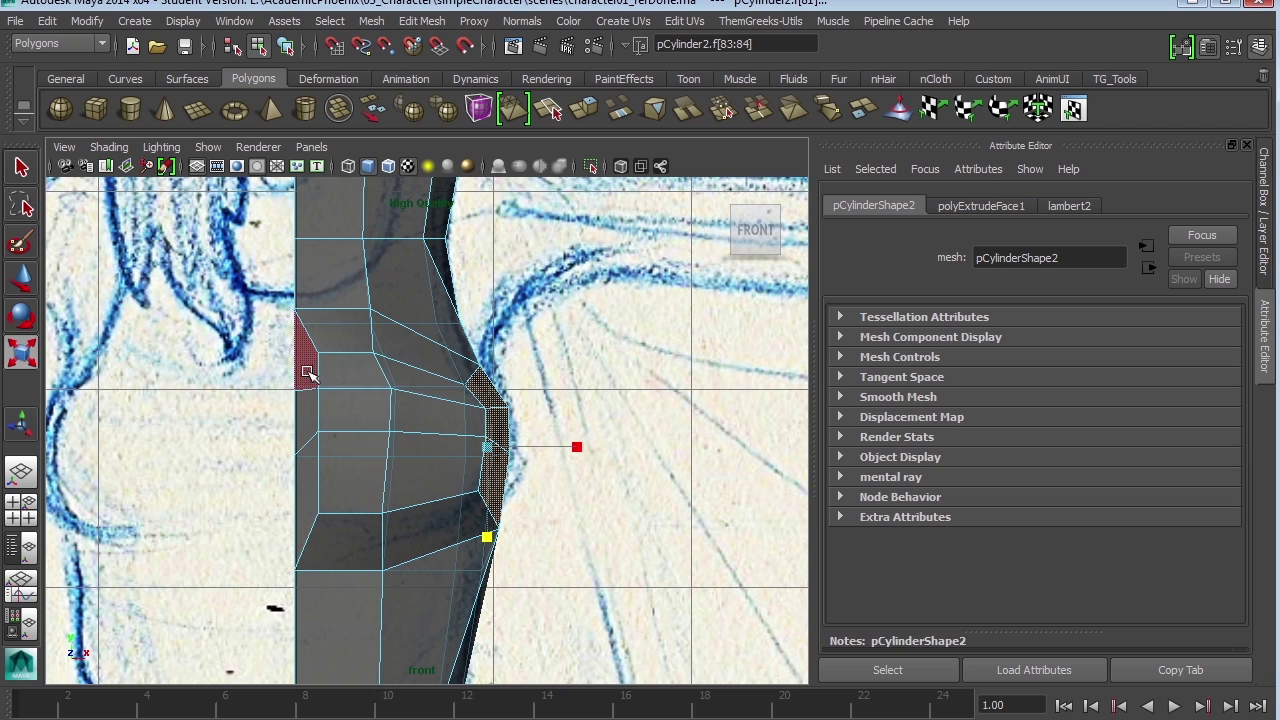
# Step: Select the inner column of bust faces next to the centre line and scale them down vertically
pyautogui.click(312, 369)
pyautogui.keyDown('shift'); pyautogui.click(310, 414); pyautogui.keyUp('shift')
pyautogui.keyDown('shift'); pyautogui.click(307, 510); pyautogui.keyUp('shift')
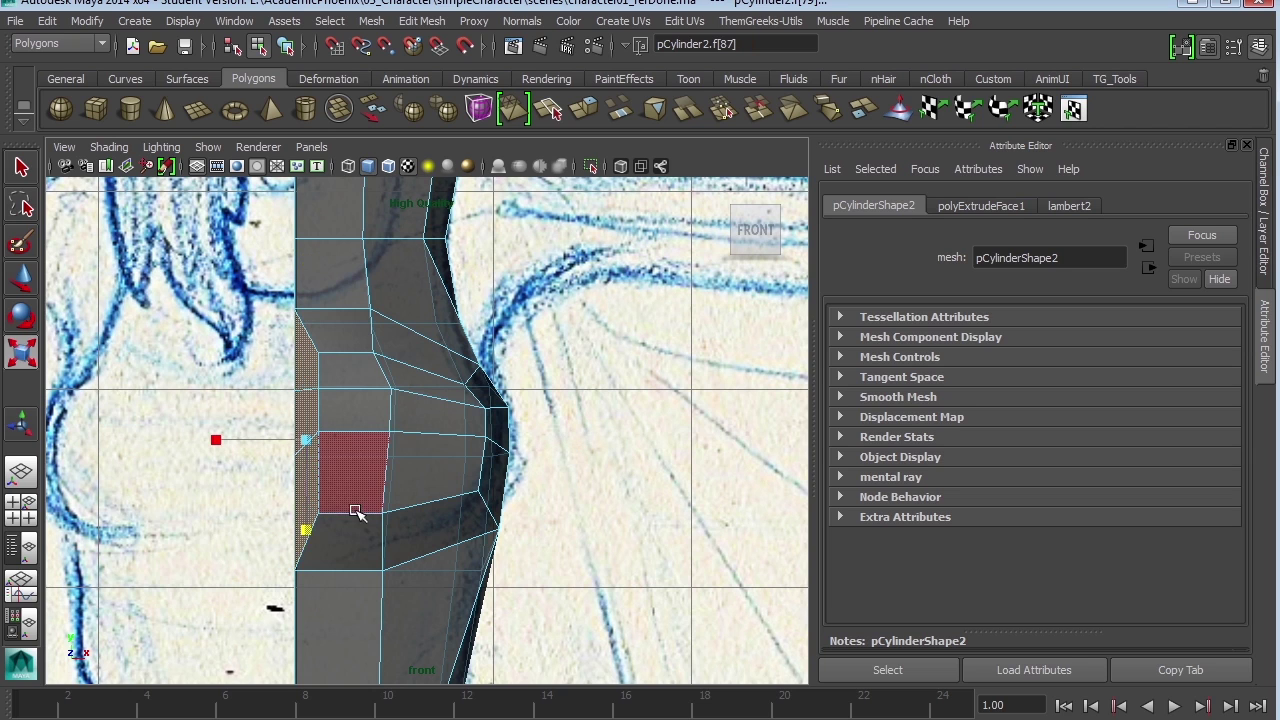
pyautogui.moveTo(308, 527); pyautogui.dragTo(308, 500)
pyautogui.click(368, 476)
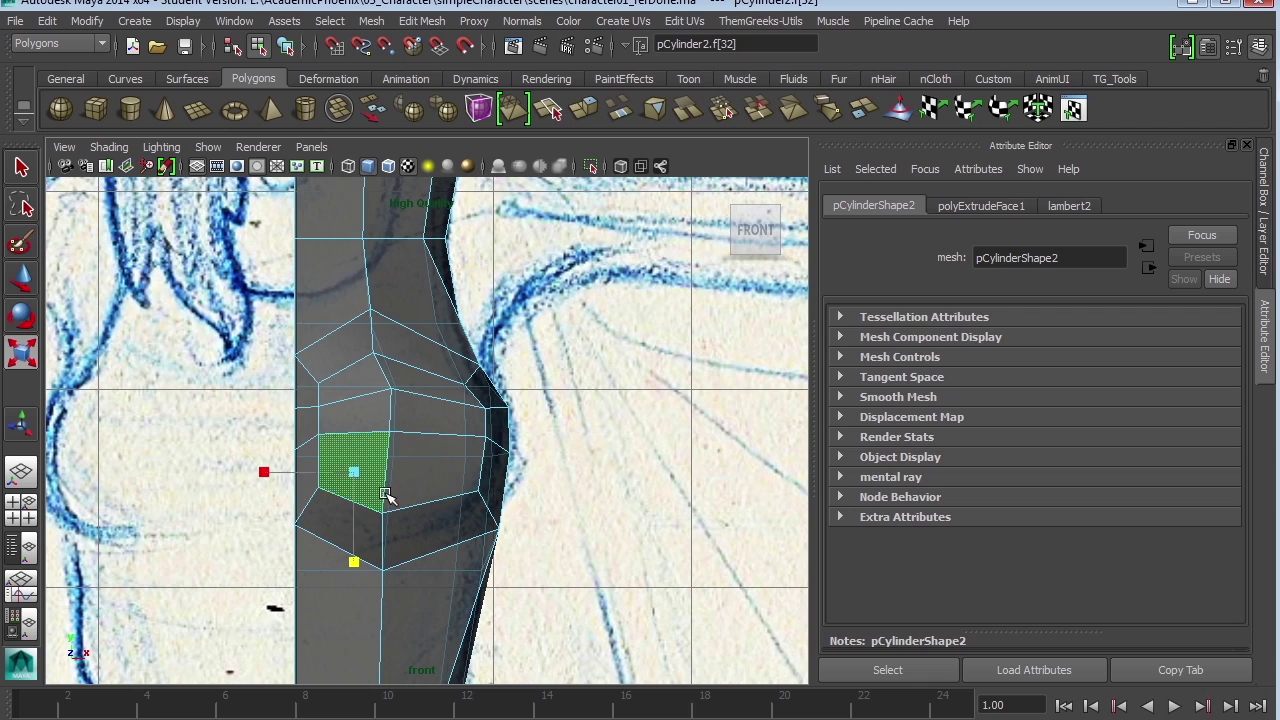
# Step: Examine the bust's shape from several angles in the perspective view, checking its lower inner vertices
pyautogui.press('space')
pyautogui.press('space')
pyautogui.keyDown('alt'); pyautogui.moveTo(688, 336); pyautogui.dragTo(538, 423); pyautogui.keyUp('alt')
pyautogui.keyDown('alt'); pyautogui.moveTo(538, 423); pyautogui.dragTo(545, 425, button='right'); pyautogui.keyUp('alt')
pyautogui.keyDown('alt'); pyautogui.moveTo(540, 424); pyautogui.dragTo(420, 486, button='middle'); pyautogui.keyUp('alt')
pyautogui.keyDown('alt'); pyautogui.moveTo(442, 454); pyautogui.dragTo(610, 422); pyautogui.keyUp('alt')
pyautogui.keyDown('alt'); pyautogui.moveTo(447, 421); pyautogui.dragTo(557, 475, button='right'); pyautogui.keyUp('alt')
pyautogui.keyDown('alt'); pyautogui.moveTo(390, 435); pyautogui.dragTo(562, 470, button='middle'); pyautogui.keyUp('alt')
pyautogui.keyDown('alt'); pyautogui.moveTo(505, 456); pyautogui.dragTo(457, 466); pyautogui.keyUp('alt')
pyautogui.moveTo(452, 432); pyautogui.dragTo(422, 418, button='right')
pyautogui.press('w')
pyautogui.click(583, 423)
pyautogui.click(438, 350)
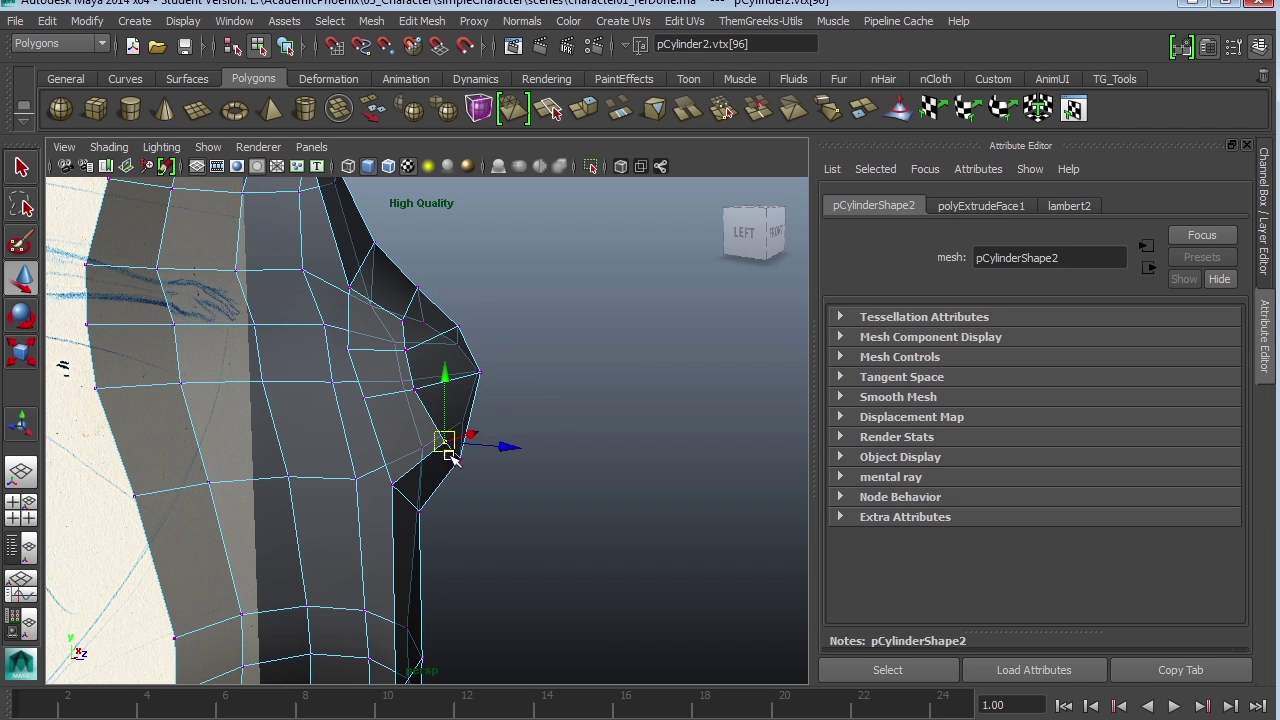
pyautogui.moveTo(437, 447)
pyautogui.keyDown('alt'); pyautogui.mouseDown()
pyautogui.moveTo(437, 470)
pyautogui.moveTo(309, 457)
pyautogui.moveTo(563, 478)
pyautogui.moveTo(251, 417)
pyautogui.moveTo(149, 414)
pyautogui.moveTo(172, 391)
pyautogui.moveTo(580, 451)
pyautogui.moveTo(603, 434)
pyautogui.moveTo(620, 455)
pyautogui.moveTo(449, 451)
pyautogui.moveTo(346, 503)
pyautogui.moveTo(516, 446)
pyautogui.mouseUp(); pyautogui.keyUp('alt')
pyautogui.press('space')
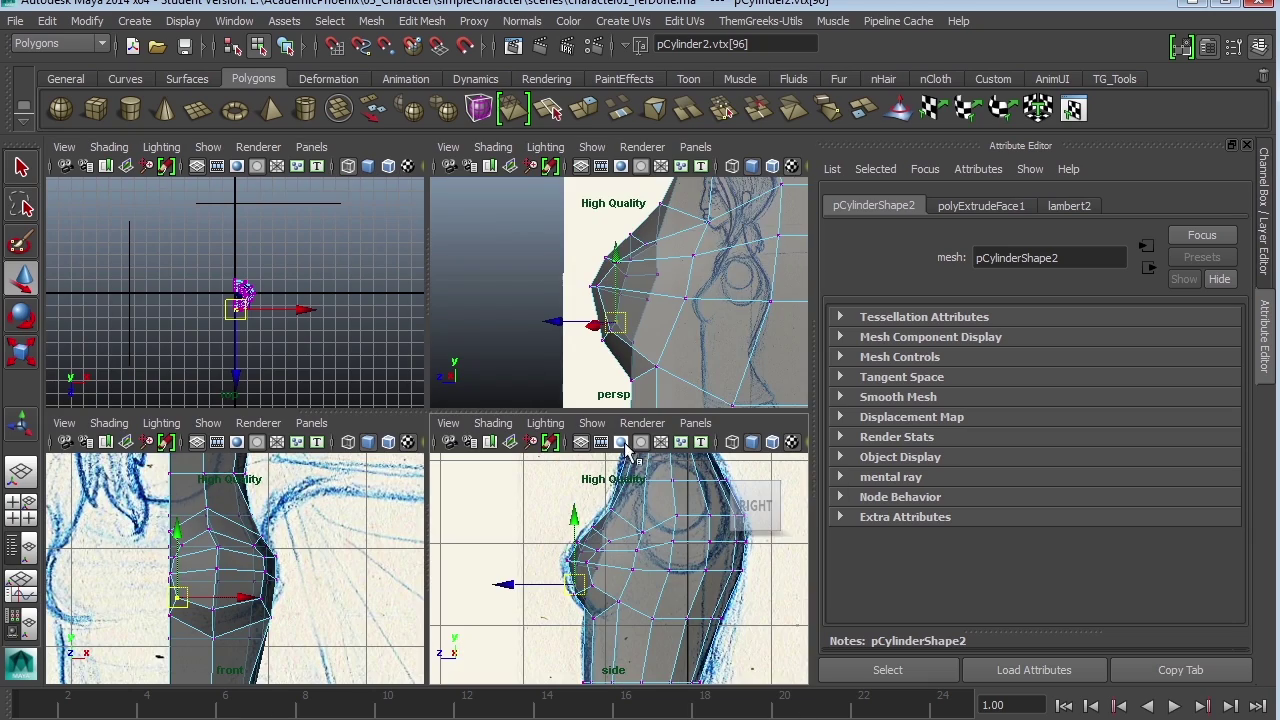
pyautogui.scroll(-5, 523, 331)
pyautogui.moveTo(718, 381)
pyautogui.keyDown('alt'); pyautogui.mouseDown()
pyautogui.moveTo(690, 380)
pyautogui.moveTo(704, 392)
pyautogui.mouseUp(); pyautogui.keyUp('alt')
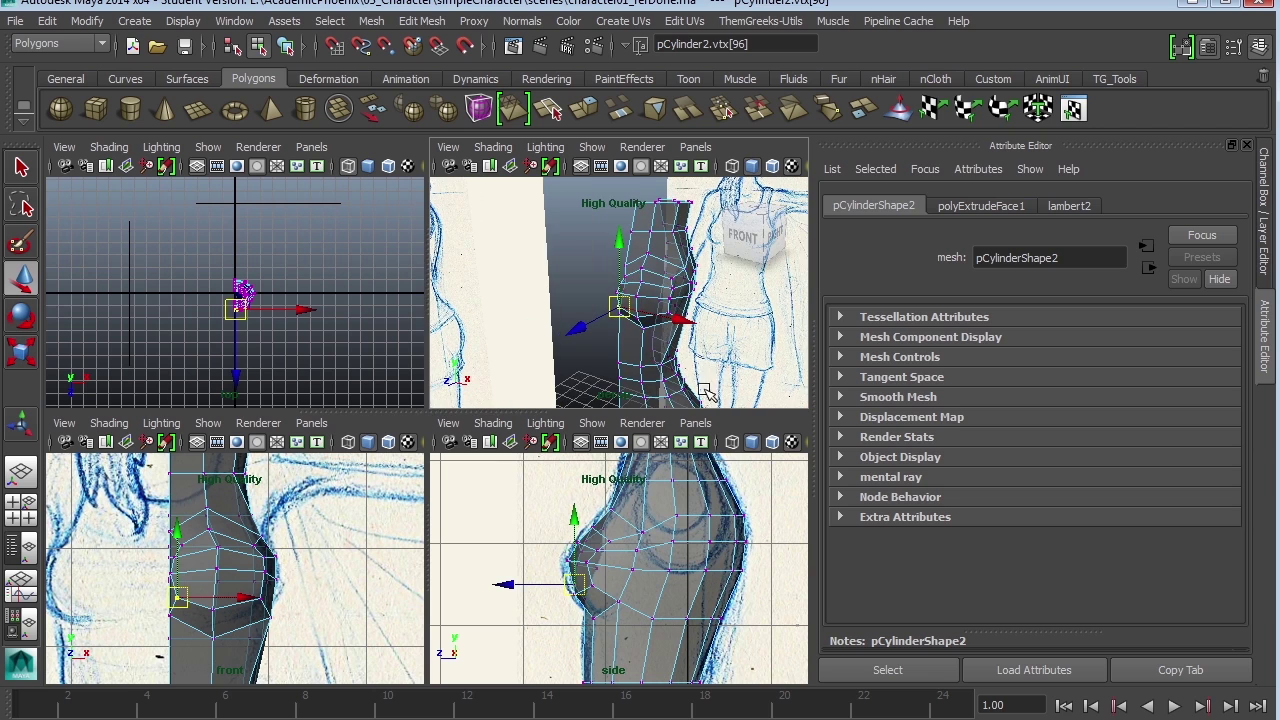
# Step: Select the torso as an object and examine it with smooth mesh preview in the enlarged perspective view
pyautogui.moveTo(672, 380); pyautogui.dragTo(742, 357, button='right')
pyautogui.click(660, 368)
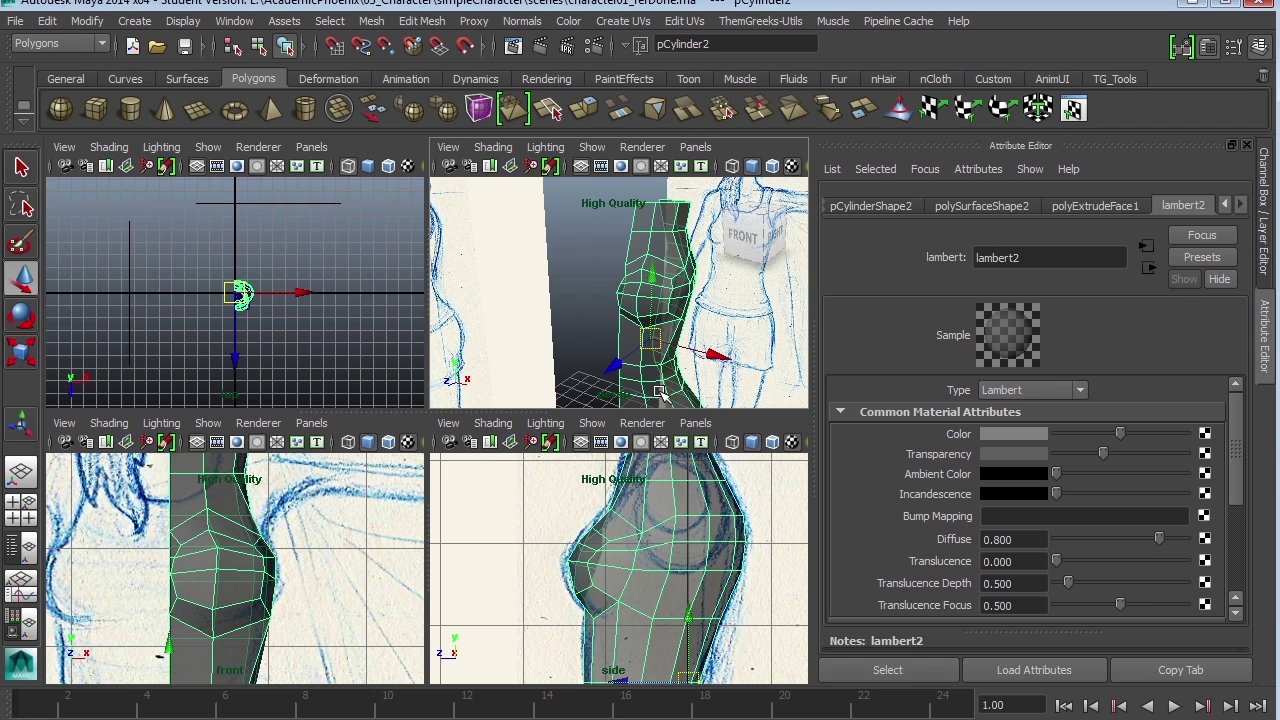
pyautogui.press('3')
pyautogui.press('space')
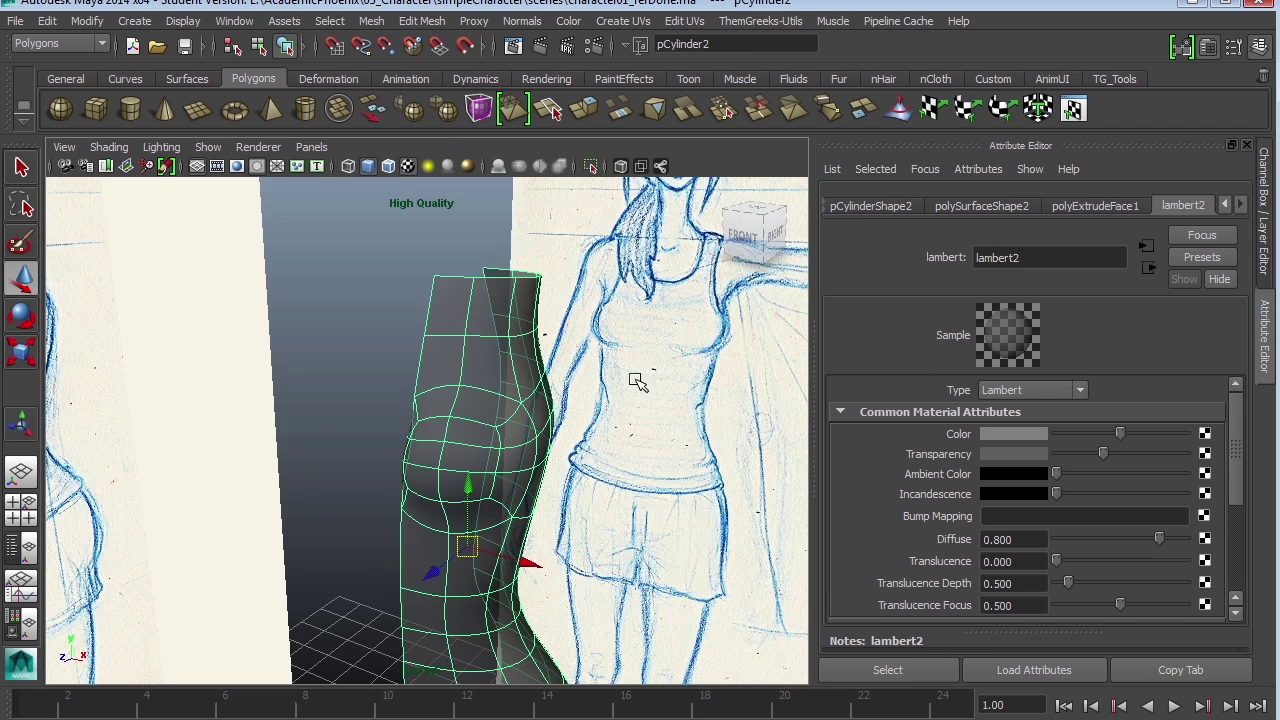
pyautogui.keyDown('alt'); pyautogui.moveTo(480, 473); pyautogui.dragTo(515, 452); pyautogui.keyUp('alt')
pyautogui.click(289, 463)
pyautogui.keyDown('alt'); pyautogui.moveTo(492, 503); pyautogui.dragTo(497, 526); pyautogui.keyUp('alt')
pyautogui.click(497, 526)
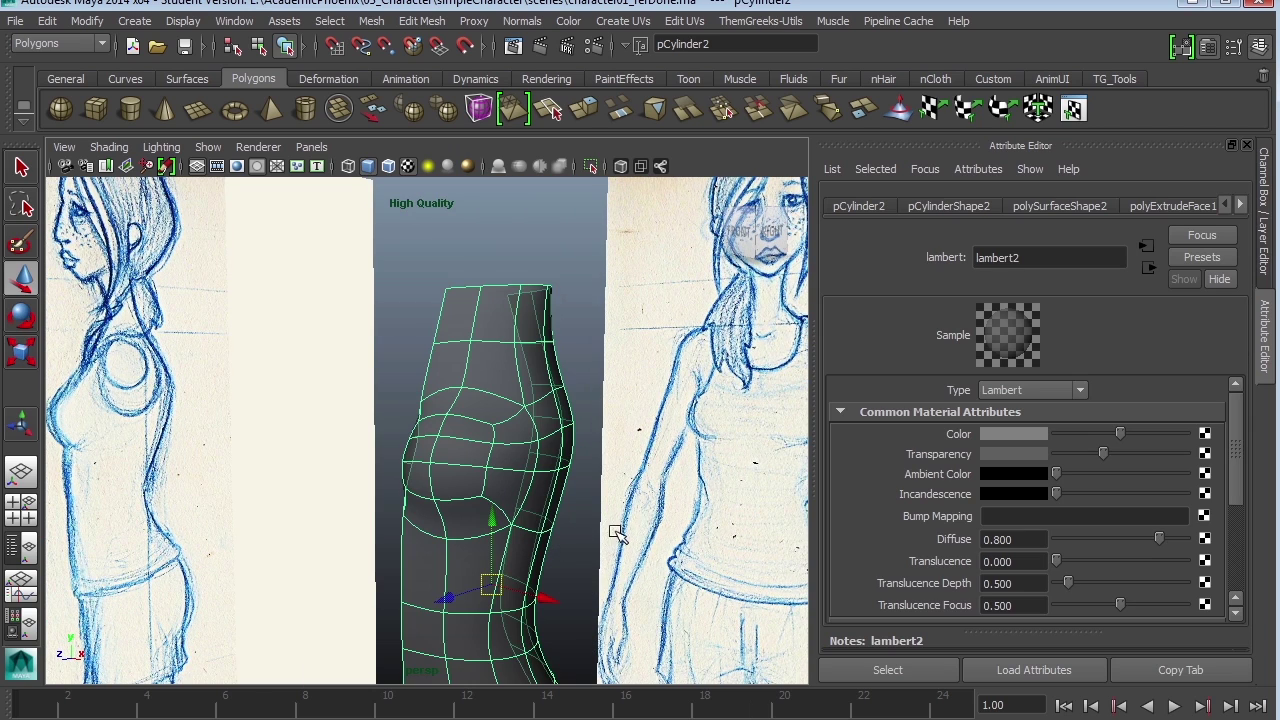
# Step: Make the torso's lambert2 material fully opaque, show the Channel Box, and return the mesh to its unsmoothed display
pyautogui.moveTo(1102, 453); pyautogui.dragTo(1071, 450)
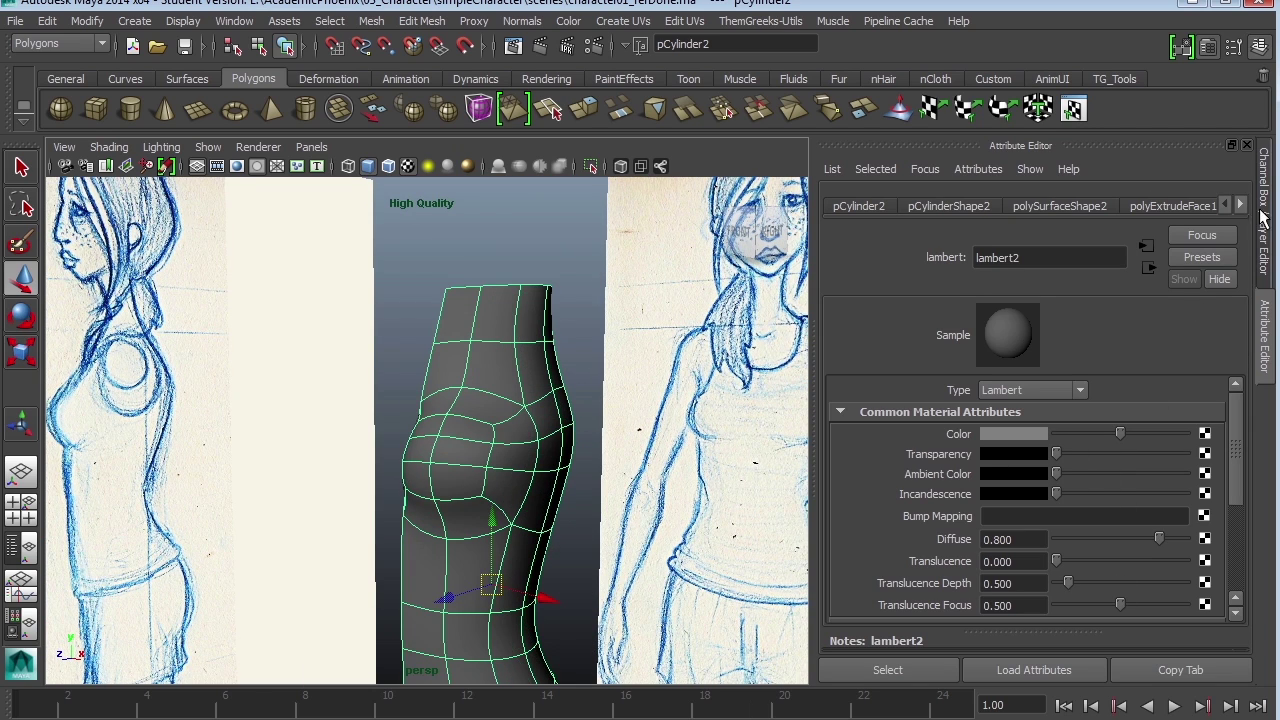
pyautogui.click(1248, 146)
pyautogui.keyDown('alt'); pyautogui.moveTo(606, 523); pyautogui.dragTo(551, 509); pyautogui.keyUp('alt')
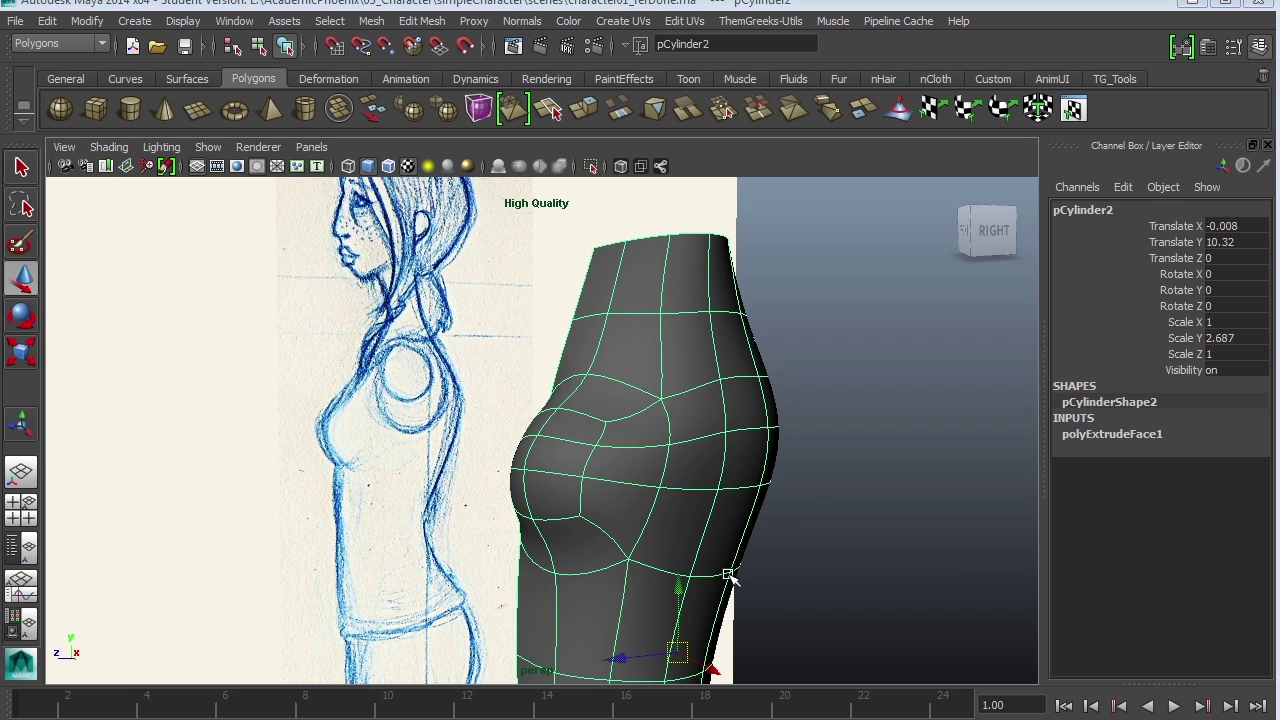
pyautogui.moveTo(800, 506)
pyautogui.keyDown('alt'); pyautogui.mouseDown()
pyautogui.moveTo(674, 500)
pyautogui.moveTo(689, 485)
pyautogui.moveTo(829, 491)
pyautogui.moveTo(760, 507)
pyautogui.moveTo(680, 494)
pyautogui.moveTo(656, 513)
pyautogui.mouseUp(); pyautogui.keyUp('alt')
pyautogui.press('1')
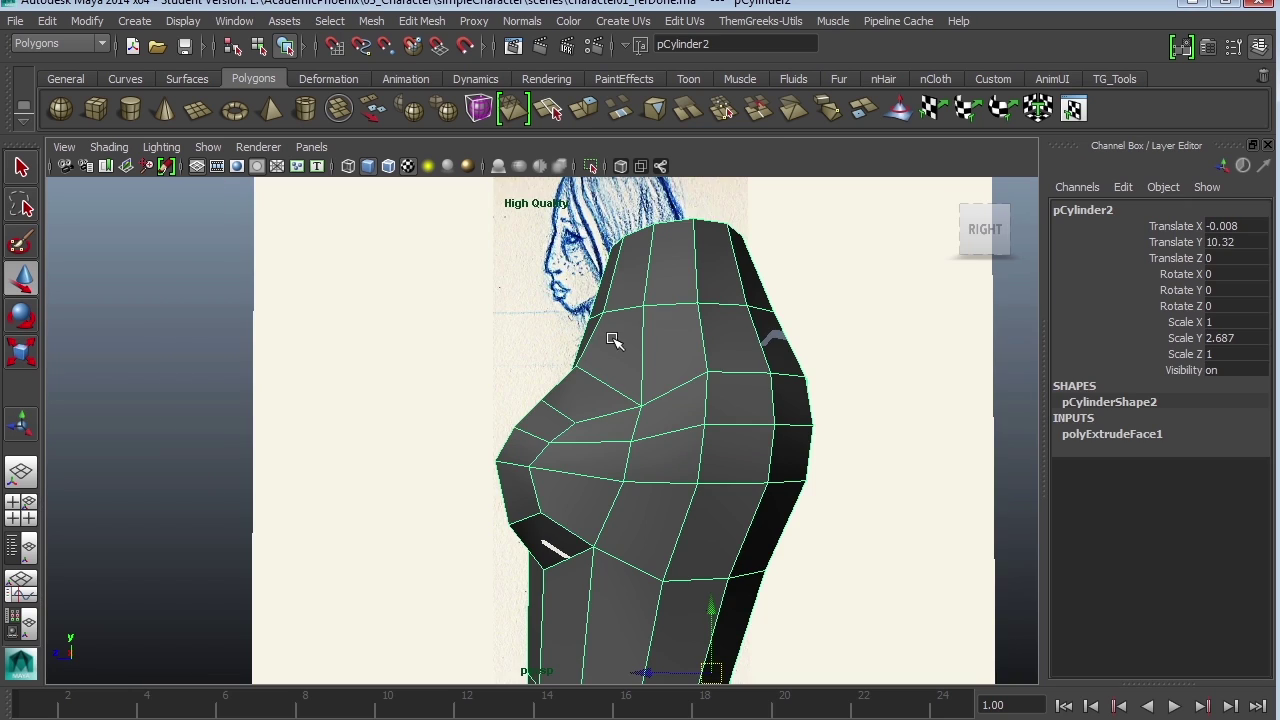
# Step: Move the vertex at the upper outer corner of the bust inward and back along the torso's side
pyautogui.moveTo(650, 457)
pyautogui.keyDown('alt'); pyautogui.mouseDown()
pyautogui.moveTo(711, 437)
pyautogui.moveTo(771, 449)
pyautogui.moveTo(749, 463)
pyautogui.moveTo(824, 452)
pyautogui.moveTo(651, 443)
pyautogui.mouseUp(); pyautogui.keyUp('alt')
pyautogui.moveTo(651, 443); pyautogui.dragTo(694, 423, button='right')
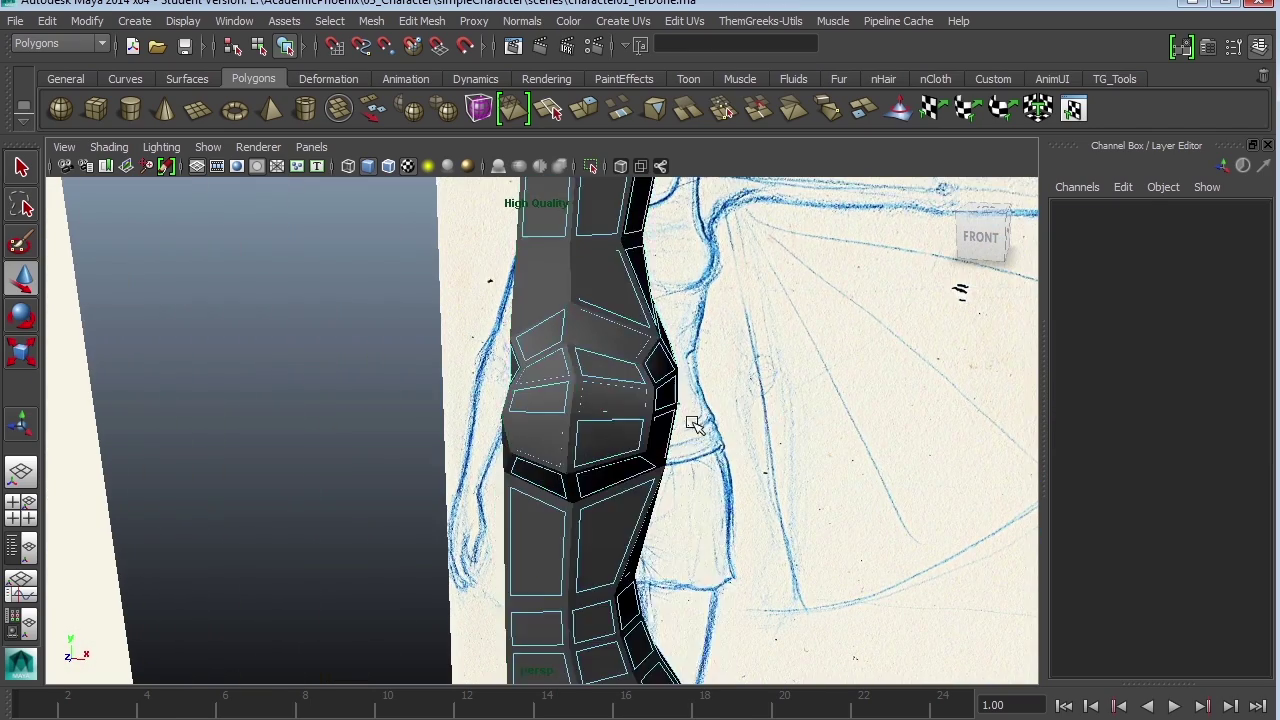
pyautogui.keyDown('alt'); pyautogui.moveTo(694, 423); pyautogui.dragTo(571, 402); pyautogui.keyUp('alt')
pyautogui.moveTo(656, 389); pyautogui.dragTo(604, 386, button='right')
pyautogui.moveTo(663, 370)
pyautogui.keyDown('alt'); pyautogui.mouseDown()
pyautogui.moveTo(603, 369)
pyautogui.moveTo(631, 326)
pyautogui.moveTo(595, 327)
pyautogui.moveTo(723, 351)
pyautogui.moveTo(660, 335)
pyautogui.mouseUp(); pyautogui.keyUp('alt')
pyautogui.click(633, 348)
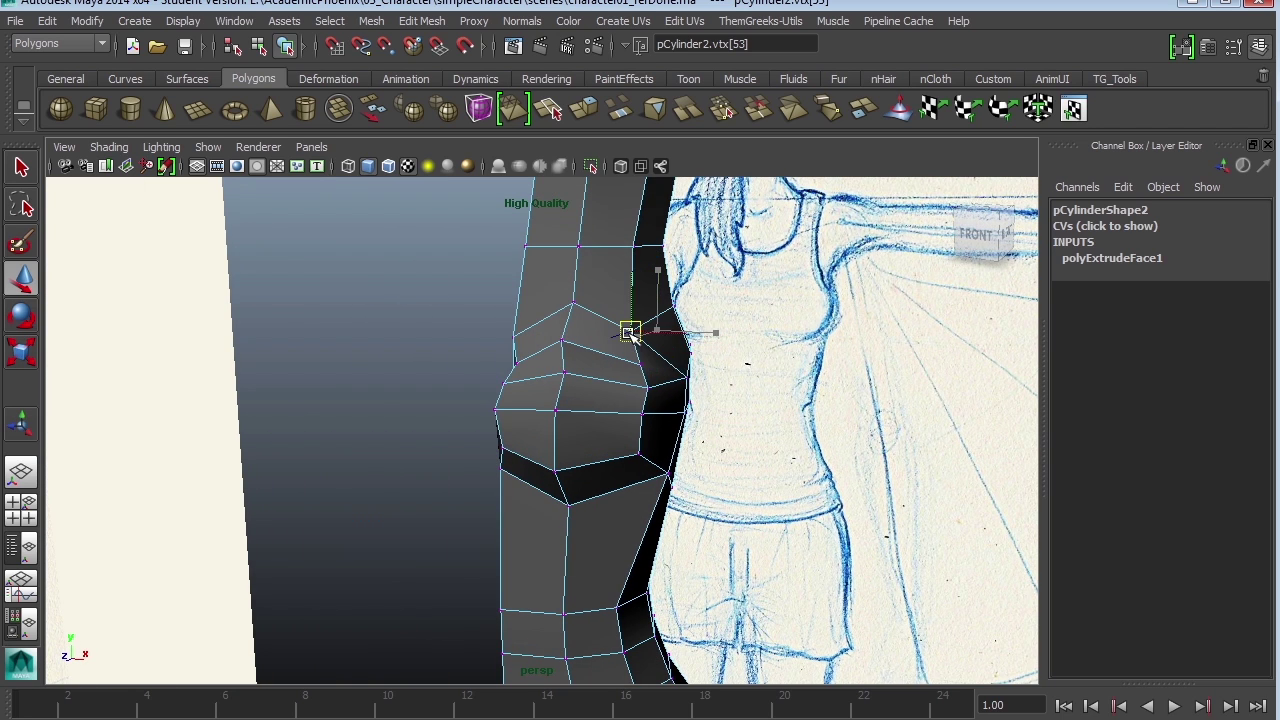
pyautogui.keyDown('alt'); pyautogui.moveTo(780, 314); pyautogui.dragTo(605, 306); pyautogui.keyUp('alt')
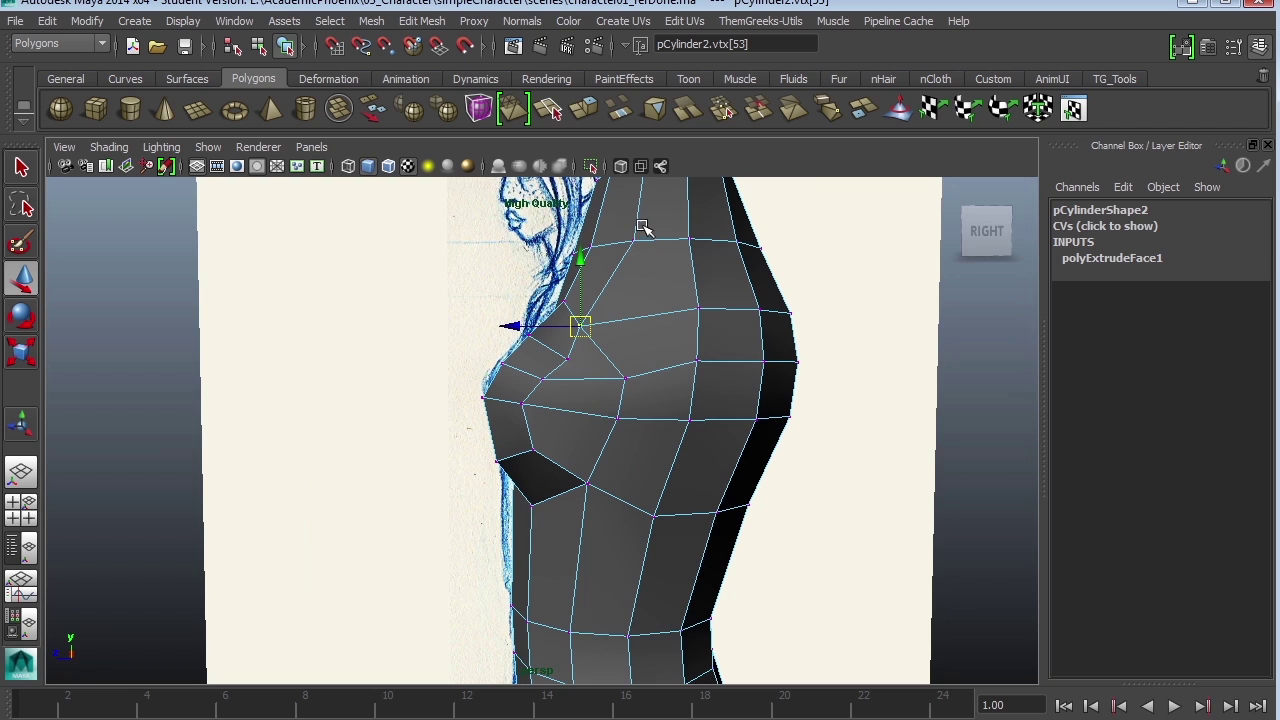
pyautogui.keyDown('alt'); pyautogui.moveTo(704, 370); pyautogui.dragTo(704, 438, button='middle'); pyautogui.keyUp('alt')
pyautogui.keyDown('alt'); pyautogui.moveTo(704, 438); pyautogui.dragTo(690, 428); pyautogui.keyUp('alt')
pyautogui.moveTo(573, 394); pyautogui.dragTo(627, 393)
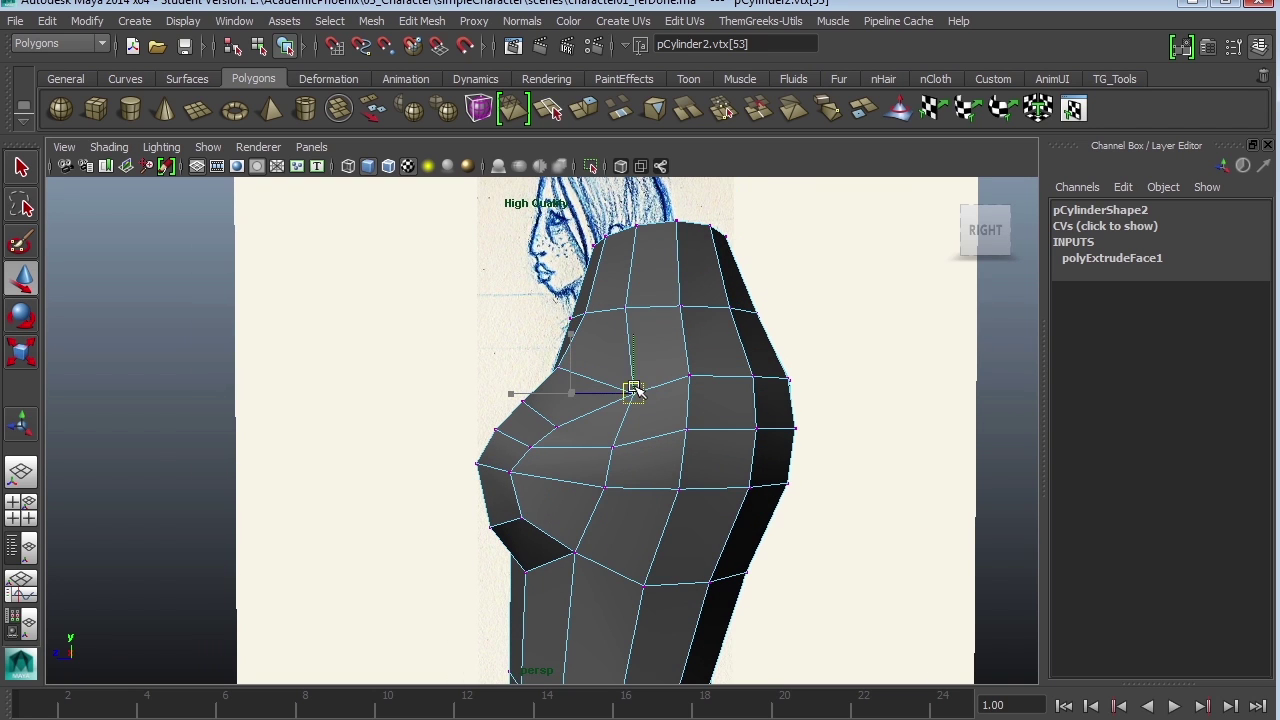
# Step: Move the chest vertex above that corner backward and lower the vertex beside the bust to even out the side edge flow
pyautogui.click(618, 313)
pyautogui.moveTo(618, 313); pyautogui.dragTo(642, 316)
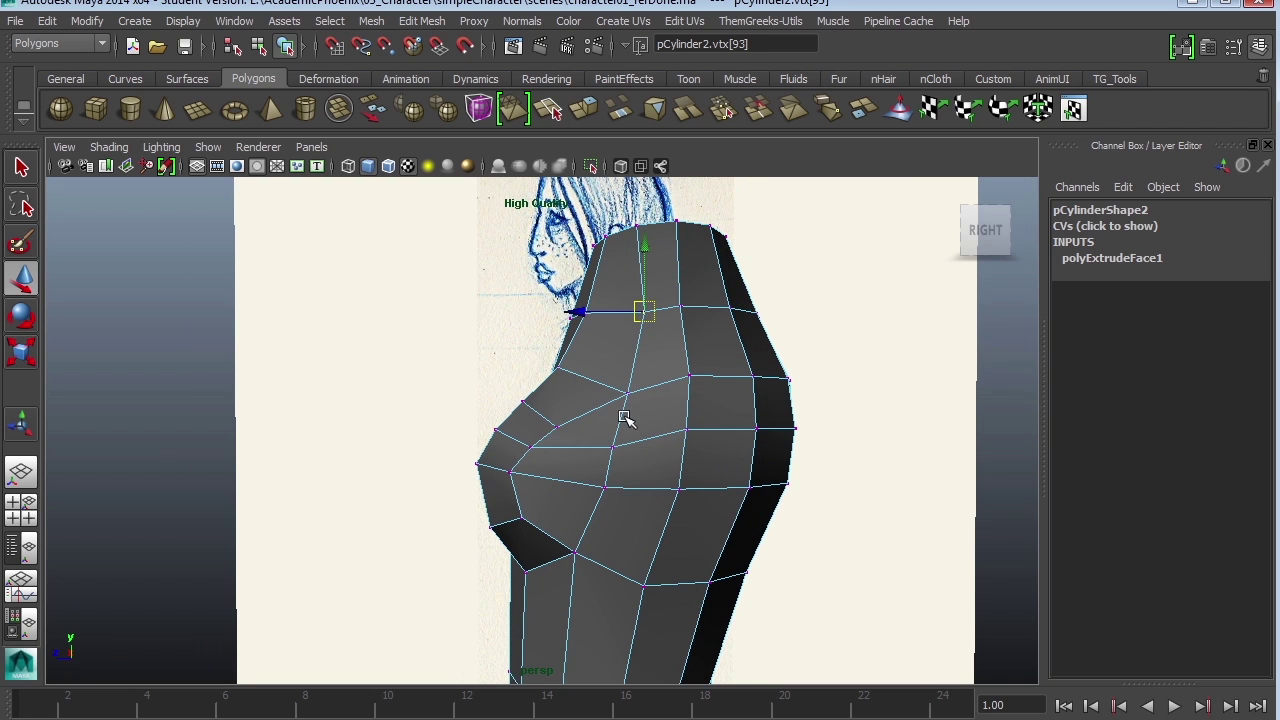
pyautogui.click(612, 448)
pyautogui.click(604, 488)
pyautogui.moveTo(604, 488); pyautogui.dragTo(596, 517)
pyautogui.keyDown('alt'); pyautogui.moveTo(494, 580); pyautogui.dragTo(691, 560); pyautogui.keyUp('alt')
pyautogui.click(493, 523)
pyautogui.click(603, 463)
pyautogui.keyDown('alt'); pyautogui.moveTo(608, 465); pyautogui.dragTo(532, 461); pyautogui.keyUp('alt')
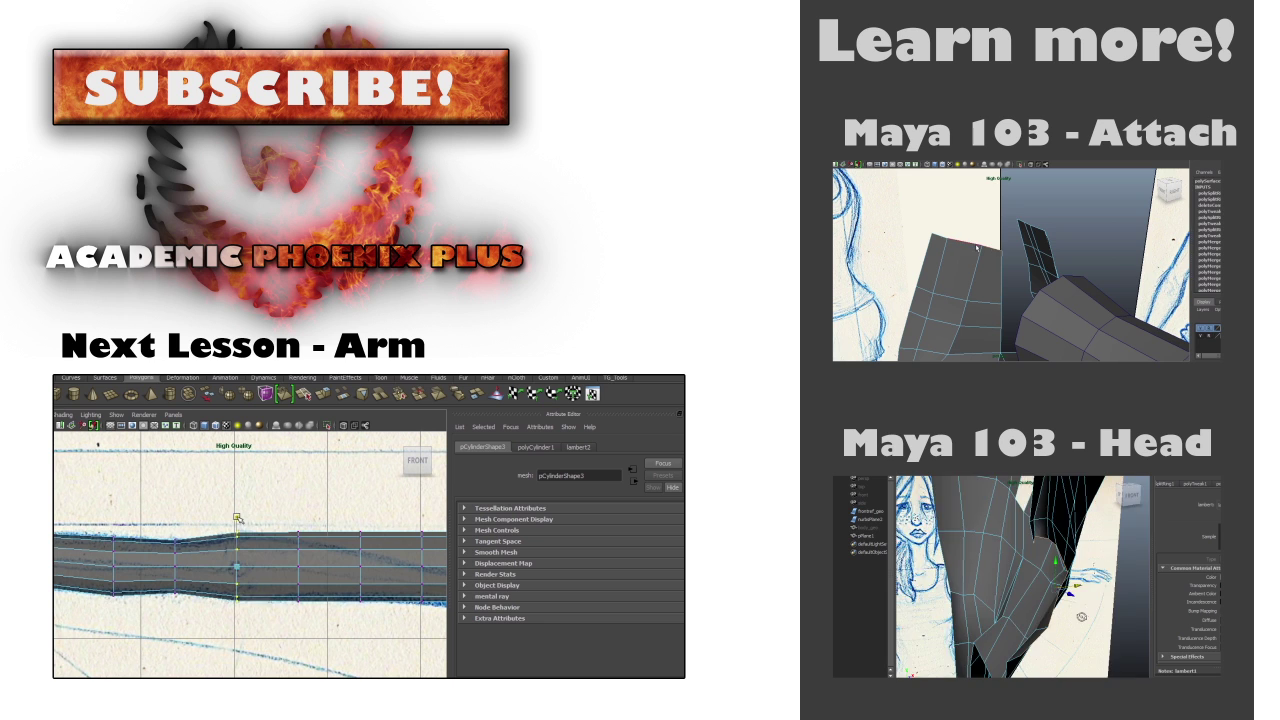